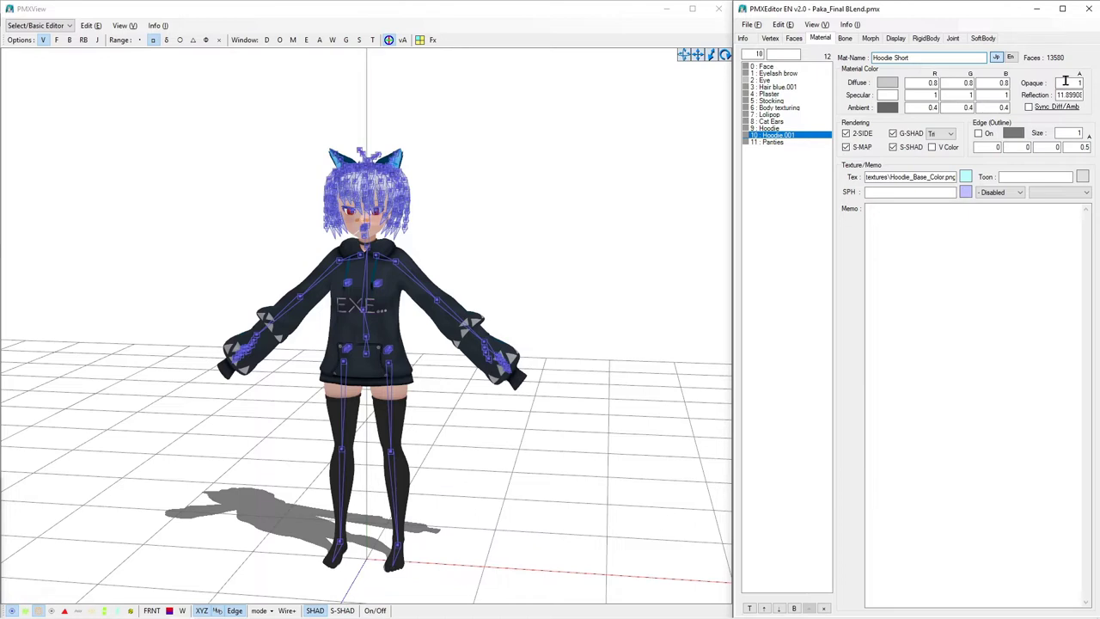
Step: Set the Hoodie Short material's opacity to -1 and its edge size to 0
click(1065, 80)
text(-)
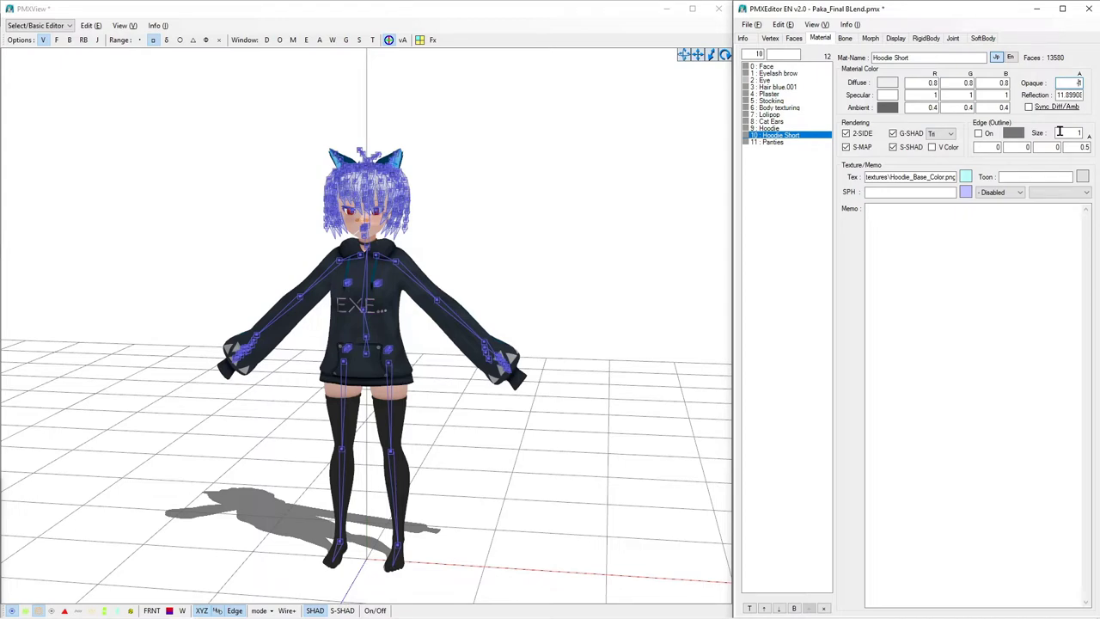
click(1059, 132)
key(BackSpace)
text(0)
middle_drag(604, 224, 667, 238)
right_drag(667, 240, 461, 307)
scroll(461, 307, up, 4)
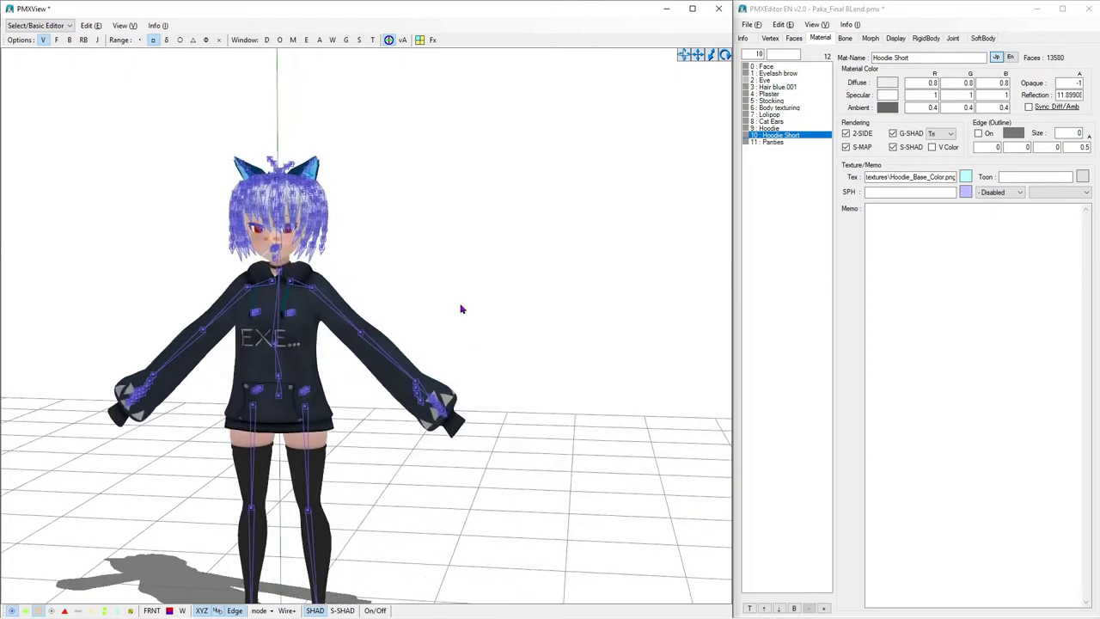
scroll(462, 309, up, 2)
mouse_move(505, 298)
middle_down()
mouse_move(571, 284)
mouse_move(484, 292)
mouse_move(511, 307)
middle_up()
right_drag(558, 395, 581, 395)
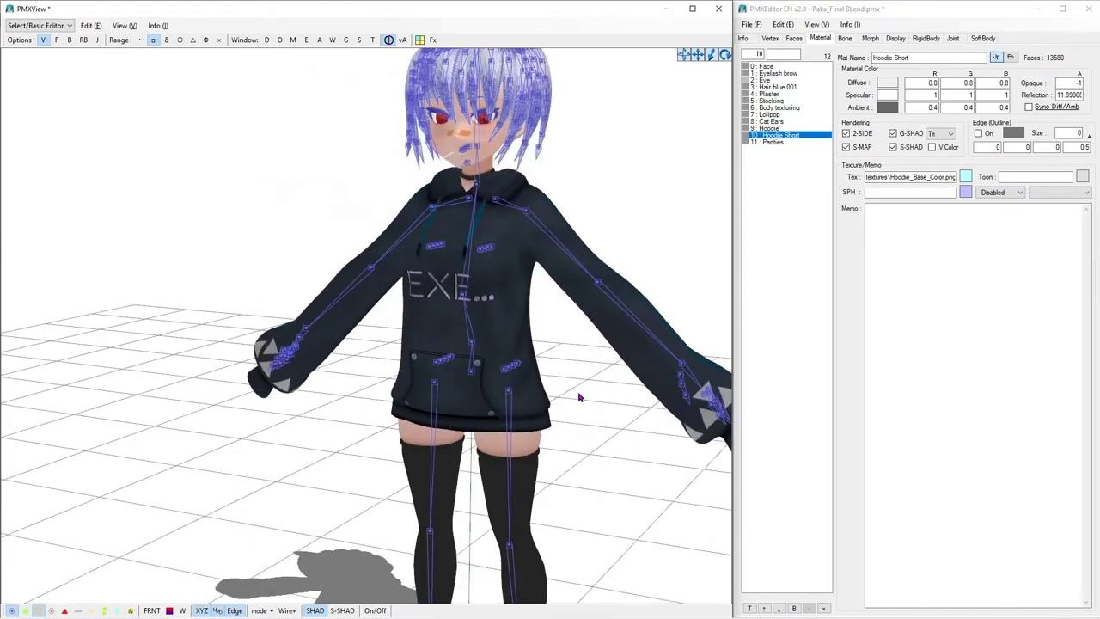
click(792, 143)
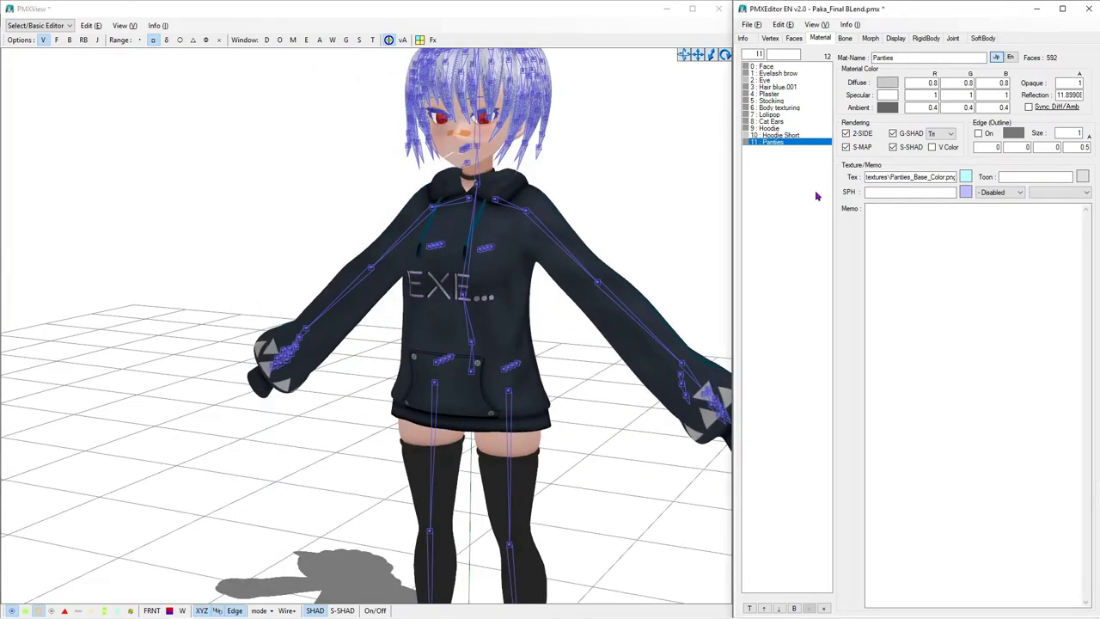
click(795, 68)
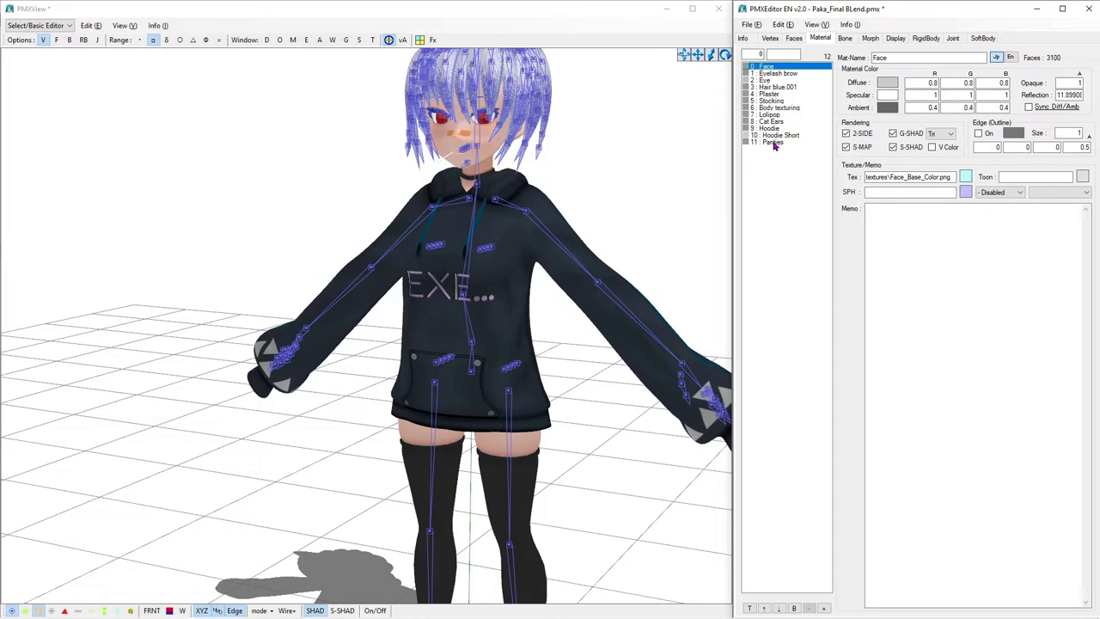
shift+click(773, 143)
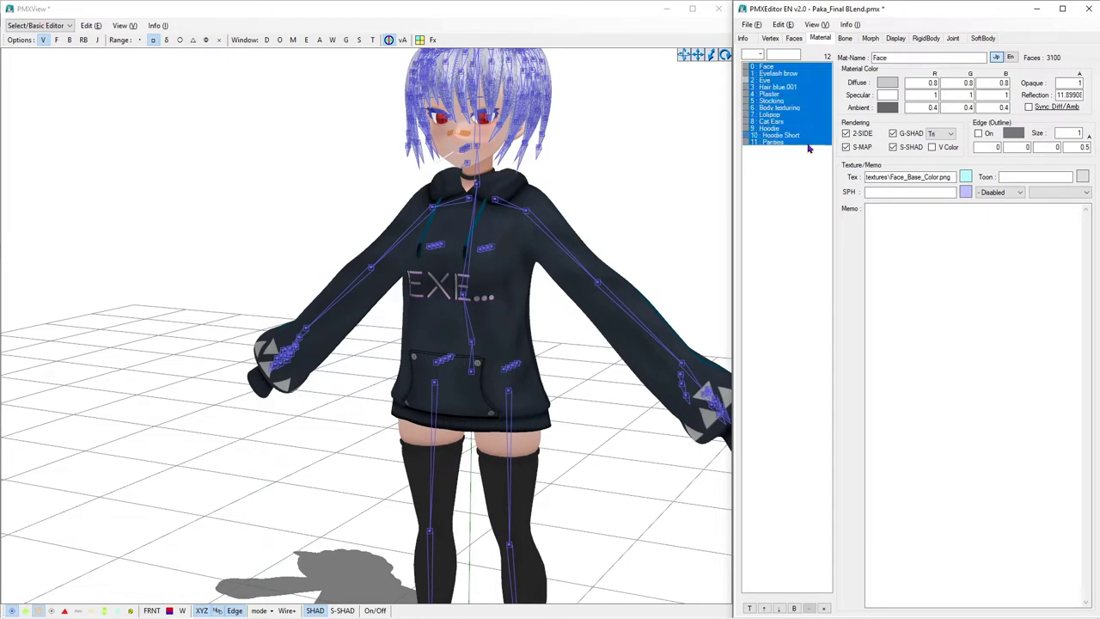
click(795, 129)
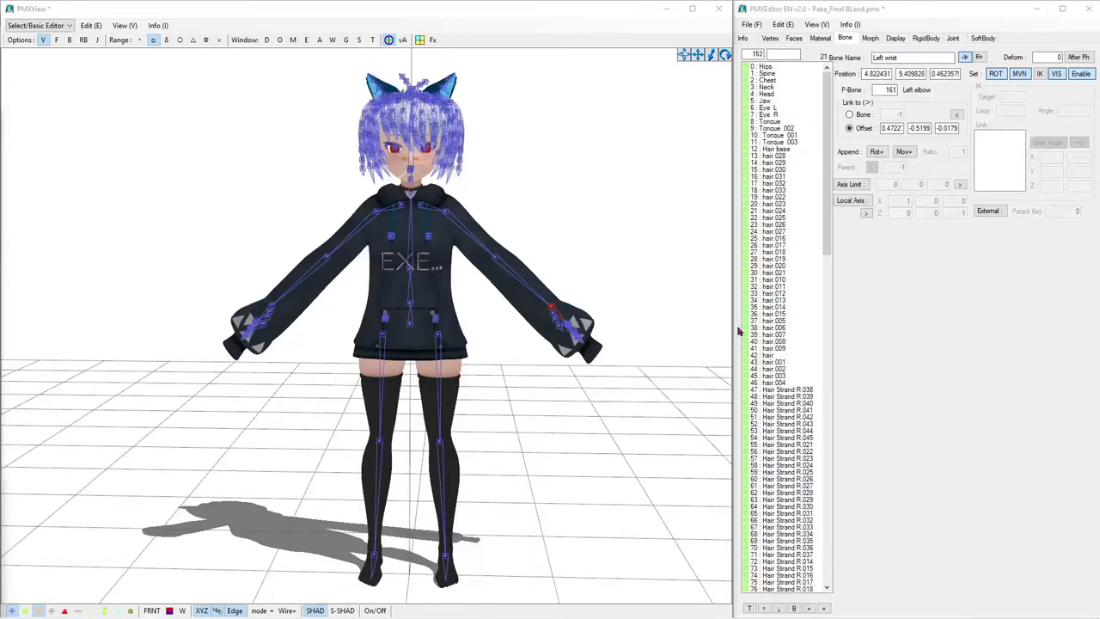
Step: Disable the movement (MVN) setting for all bones at once, from Hips through Right_Butt.007
click(782, 69)
scroll(795, 223, down, 20)
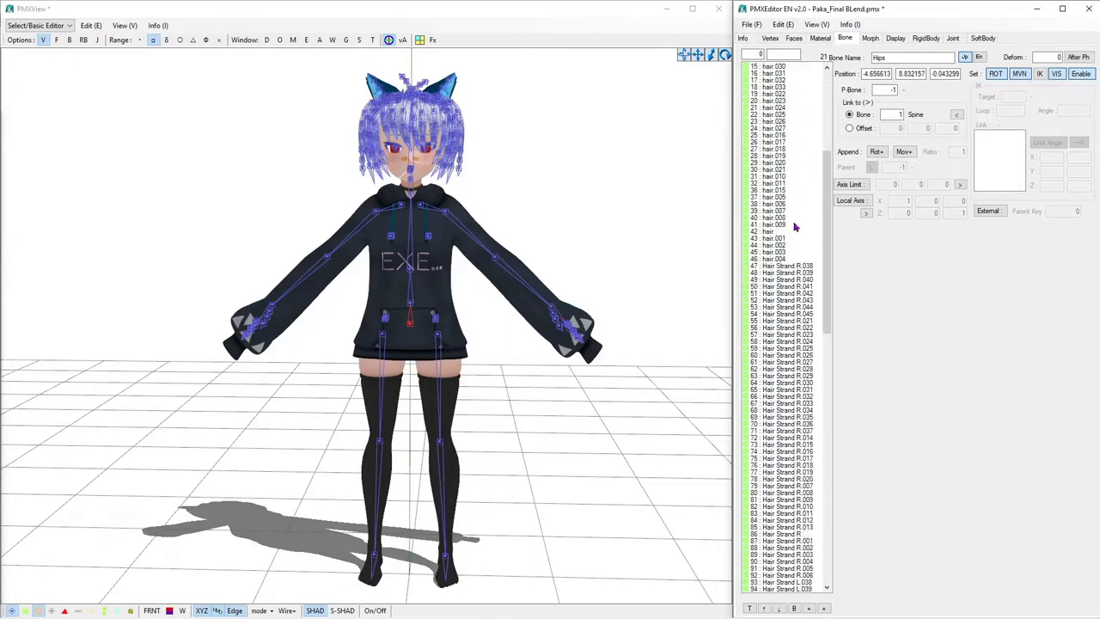
scroll(804, 219, down, 15)
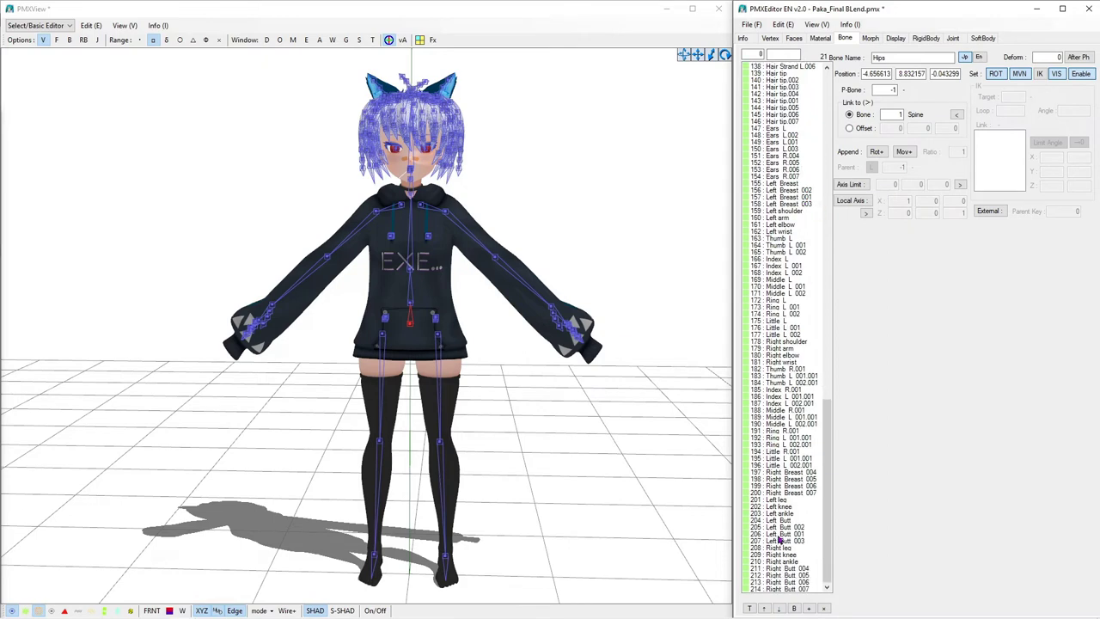
shift+click(794, 589)
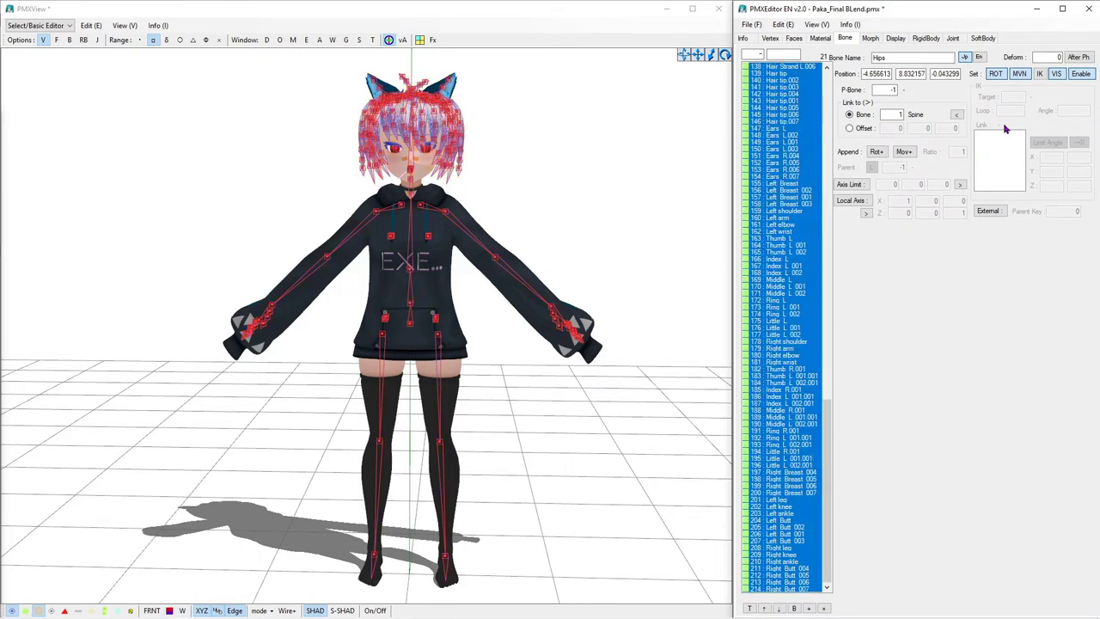
click(1020, 74)
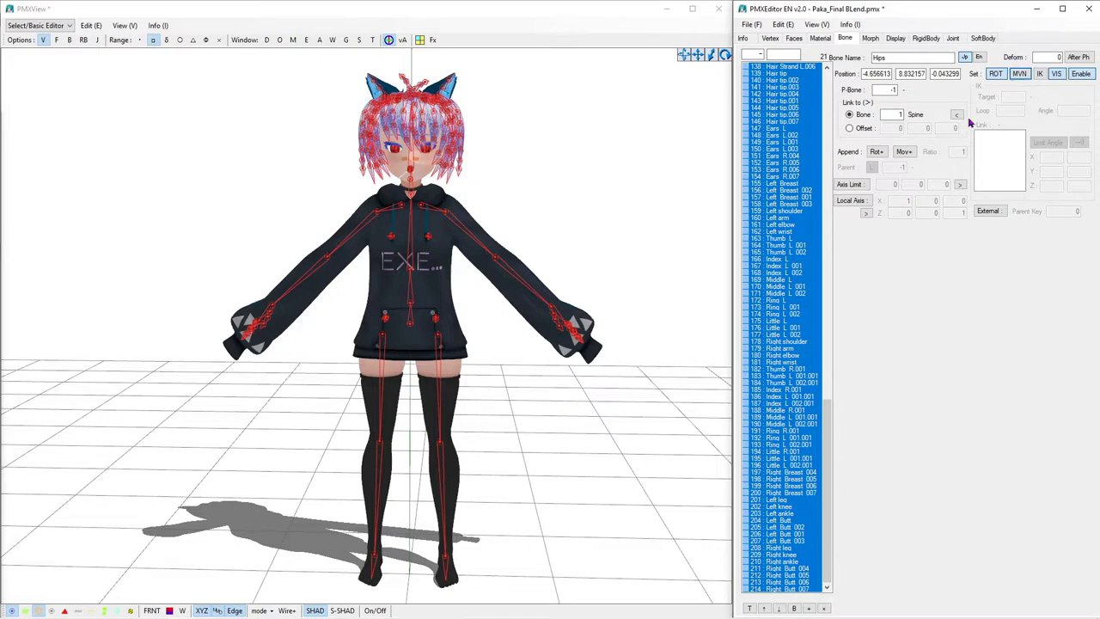
Step: Rename the Hips bone to 腰 and the Spine bone to 上半身
drag(827, 424, 789, 51)
click(772, 67)
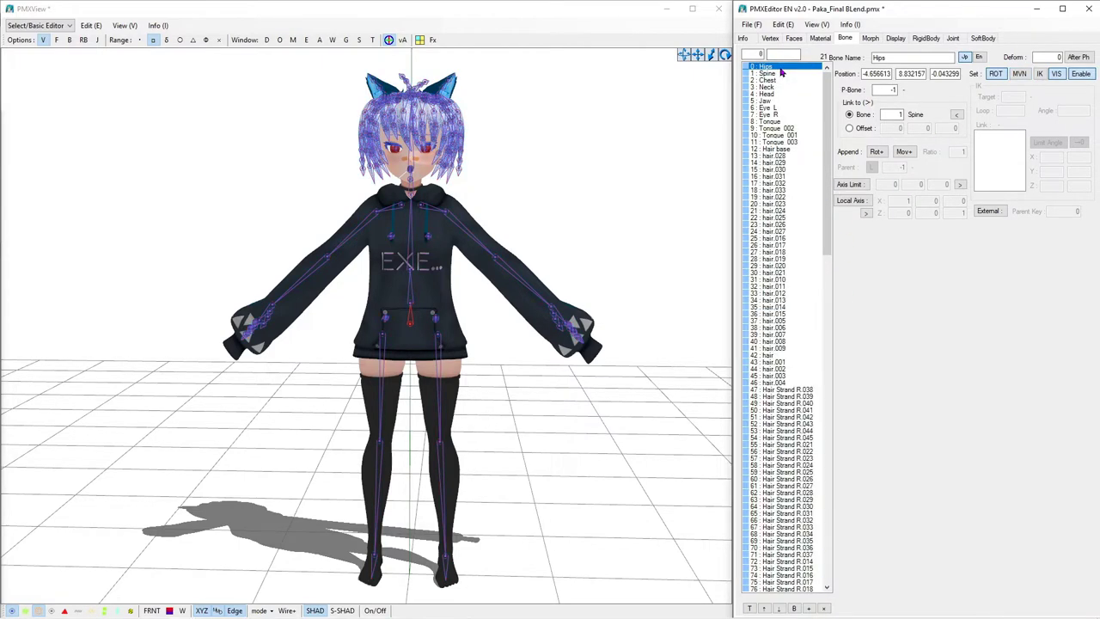
drag(902, 56, 846, 60)
text(腰)
click(778, 74)
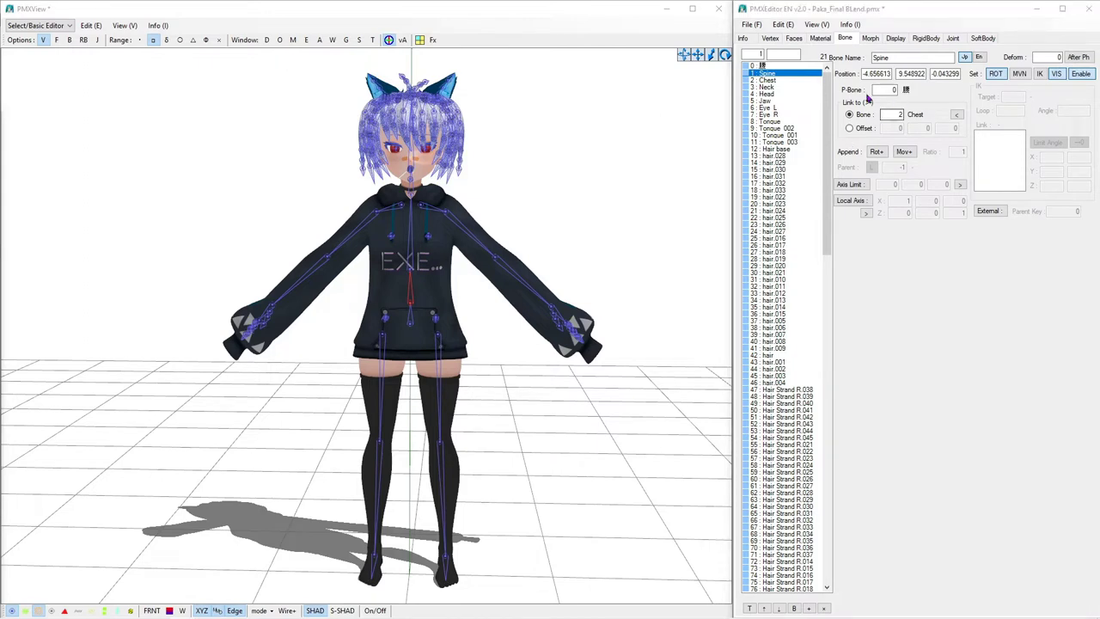
drag(900, 57, 838, 54)
text(上半身)
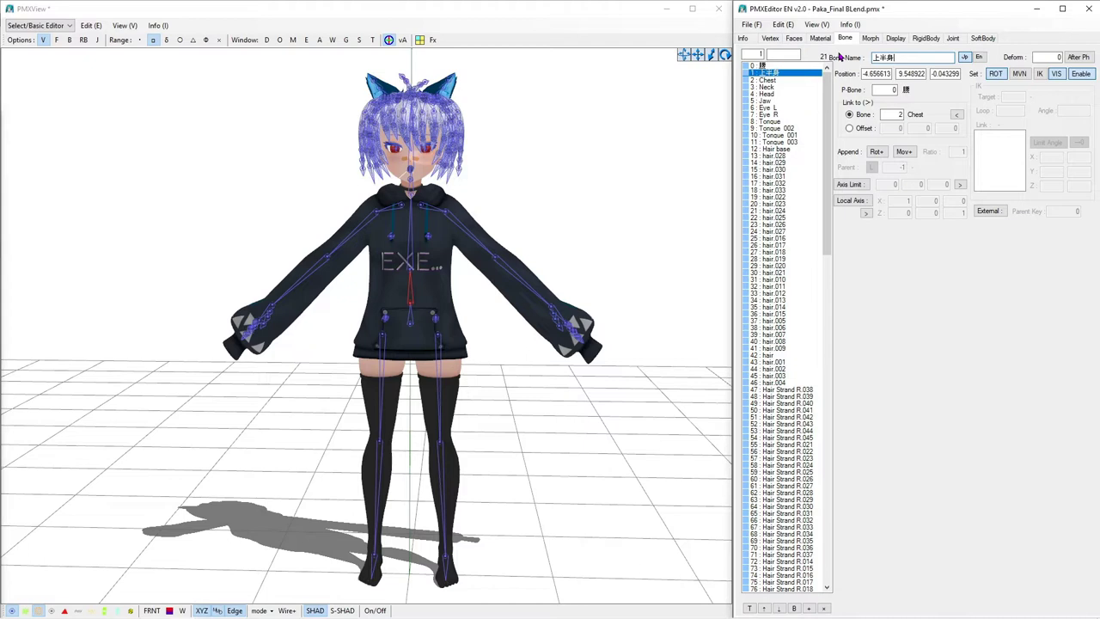
Step: Rename the Chest bone to 上半身2 and the Neck bone to 首
click(784, 80)
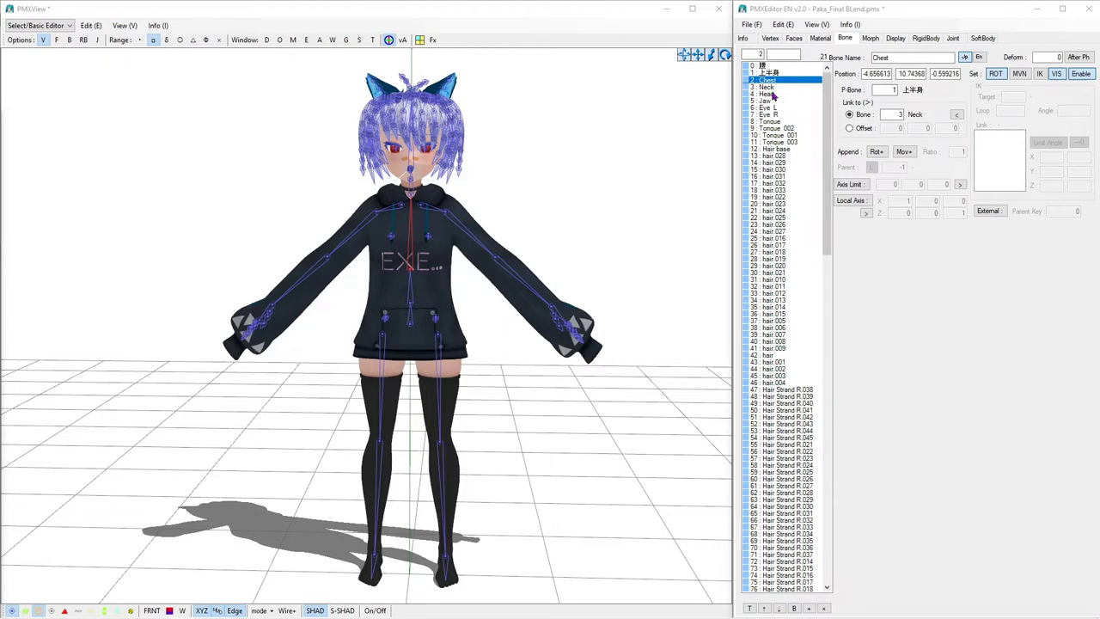
drag(908, 57, 864, 53)
text(上半身2)
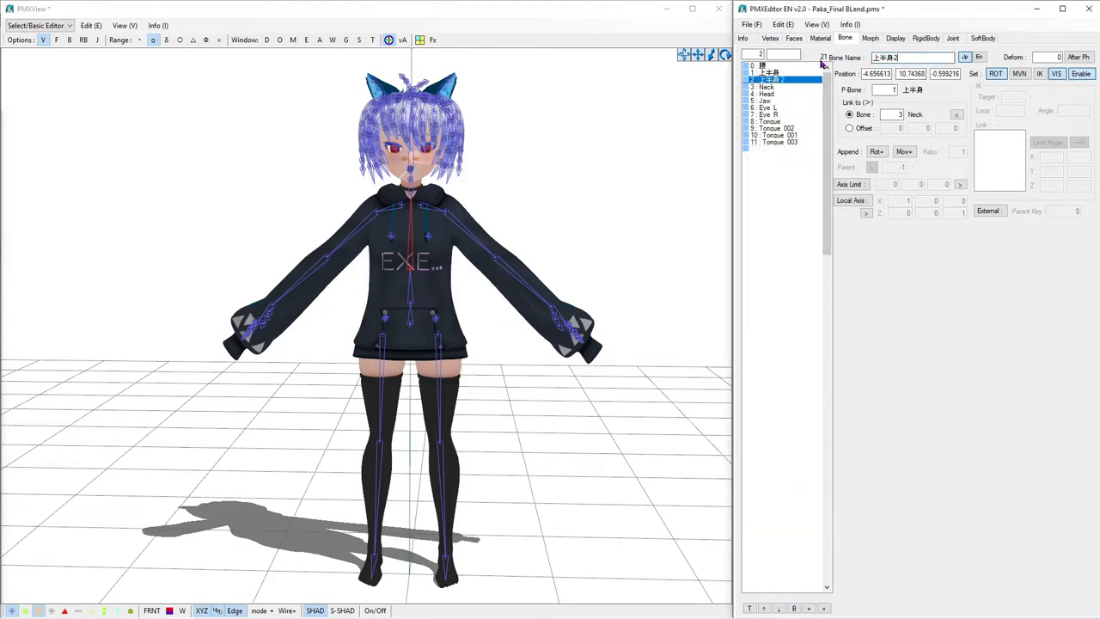
click(784, 88)
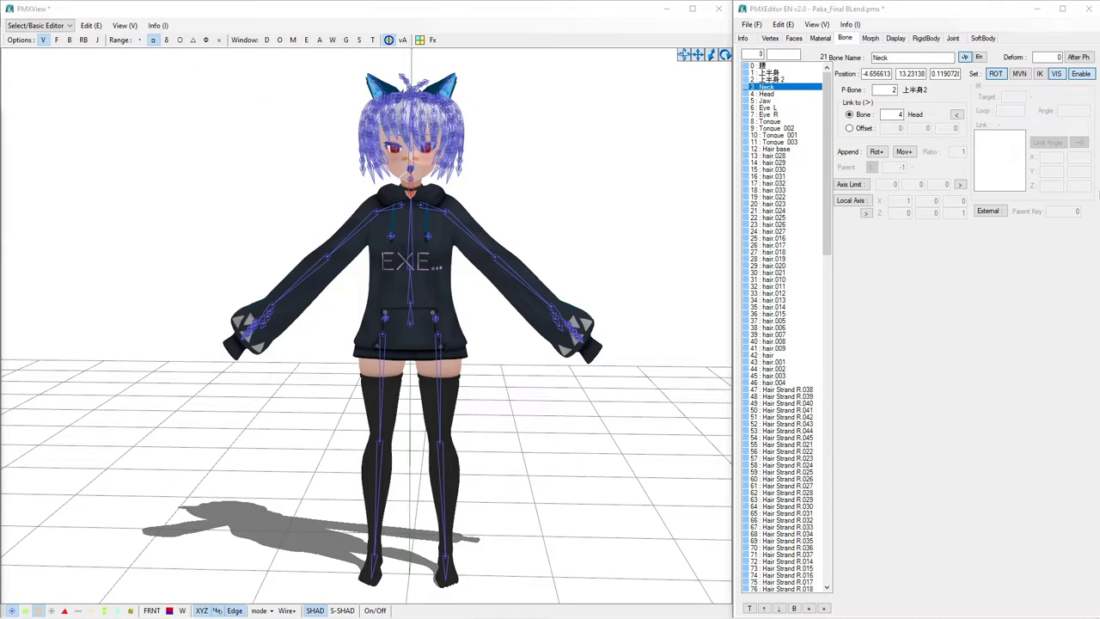
drag(896, 57, 839, 58)
text(首)
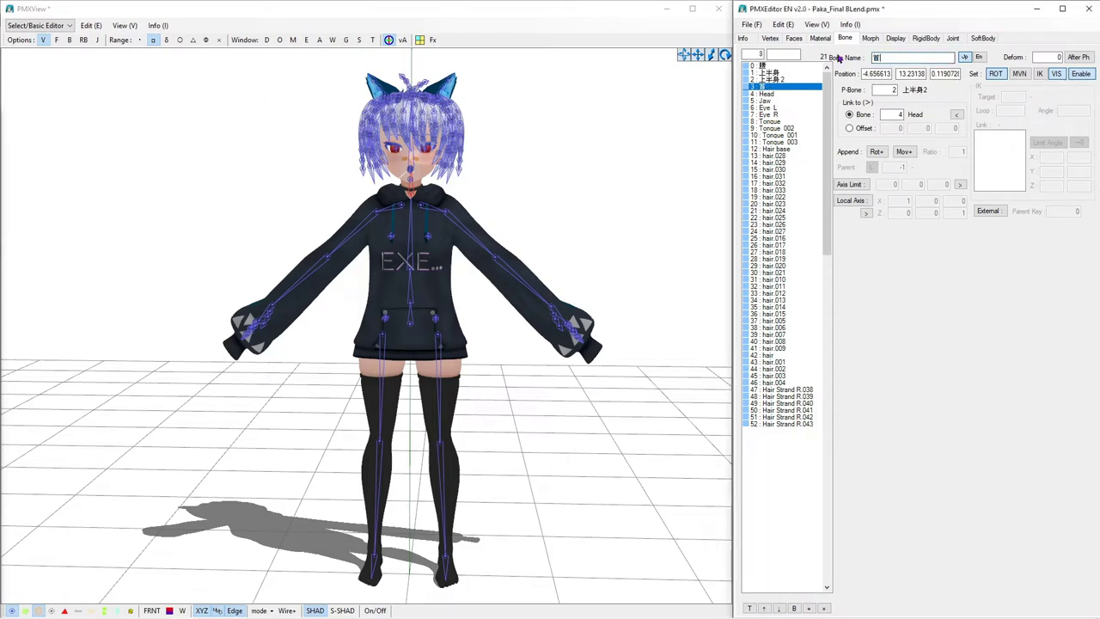
Step: Rename the Head bone to 頭
click(780, 96)
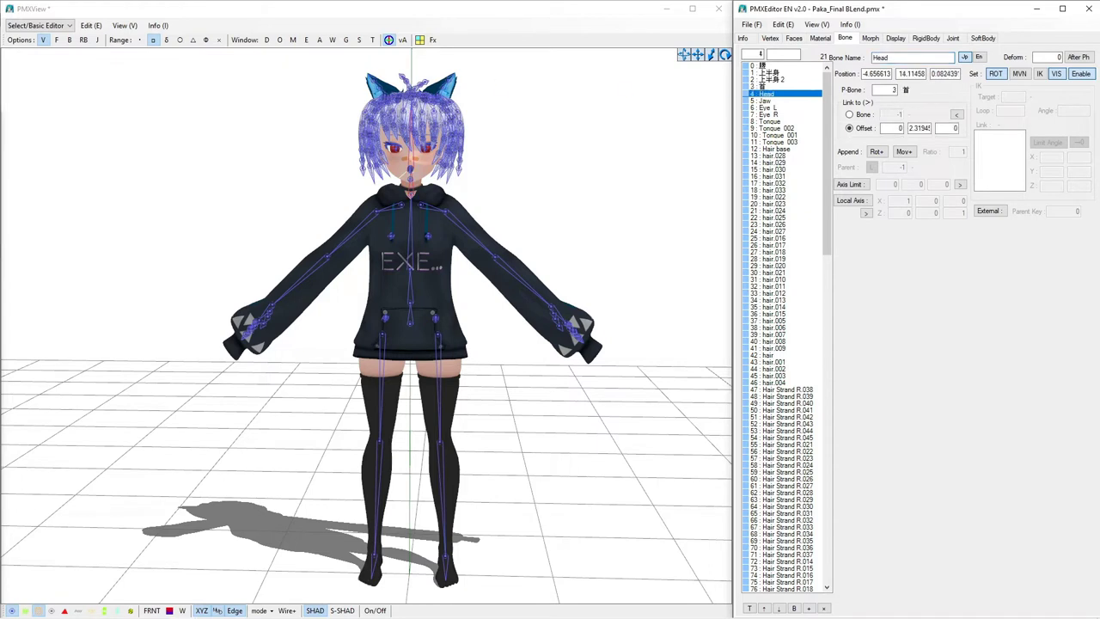
key(ctrl+s)
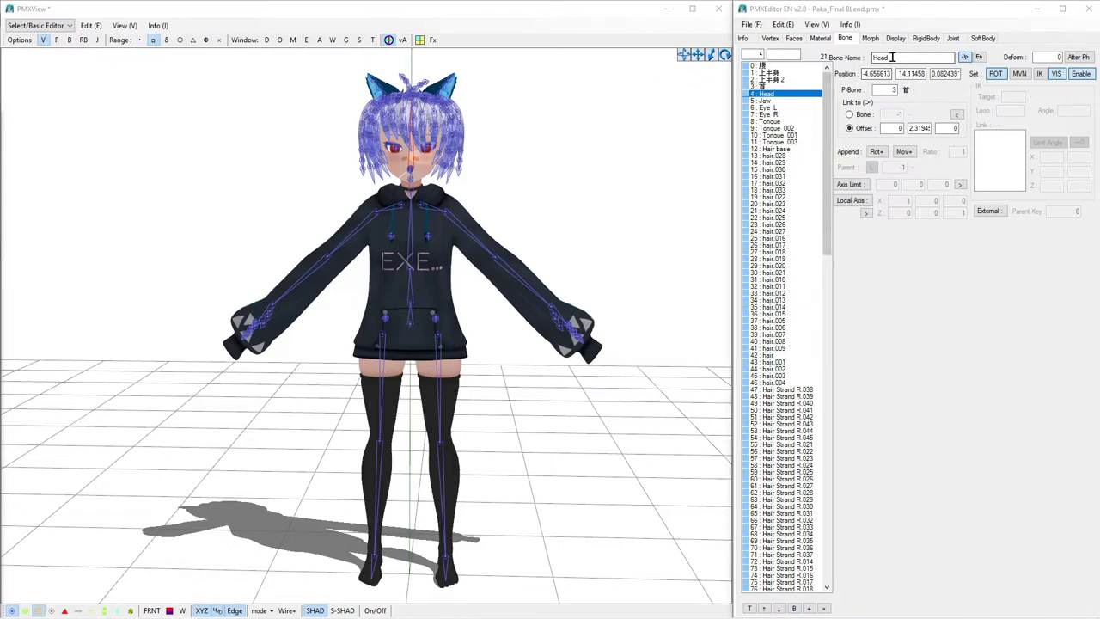
drag(893, 57, 863, 59)
text(頭)
key(Return)
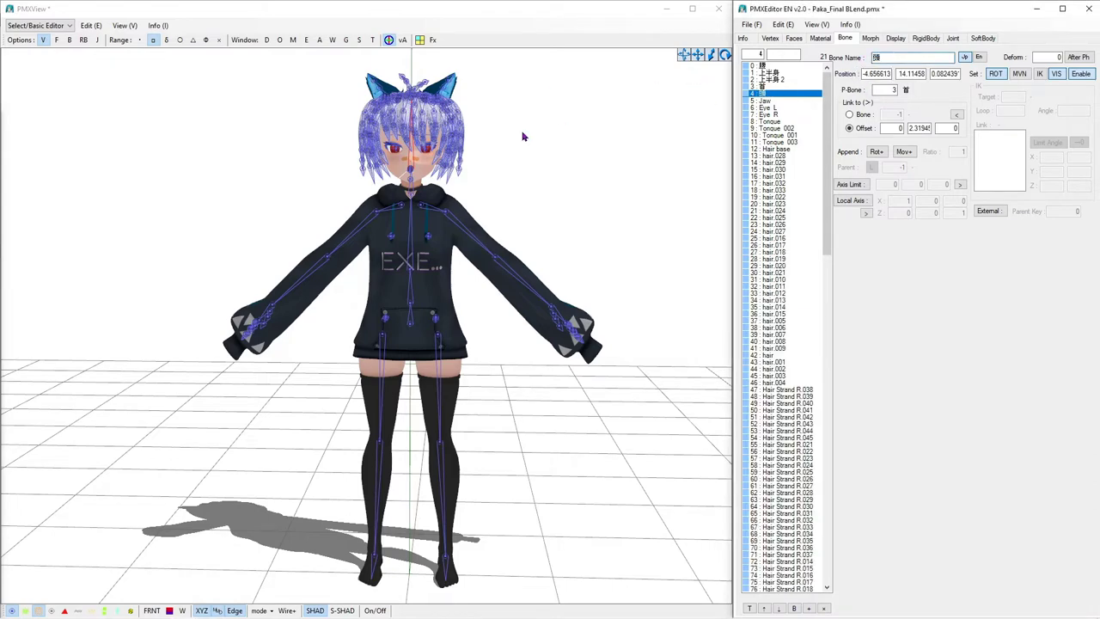
Step: Rename the Eye_L bone to 左目 and the Eye_R bone to 右目
scroll(521, 135, up, 5)
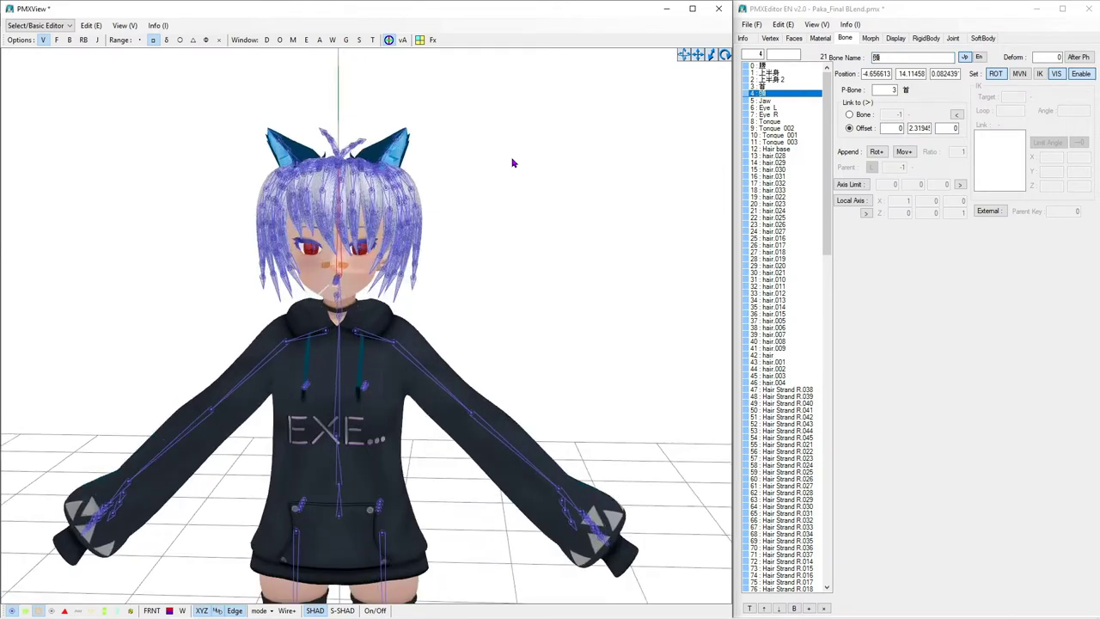
scroll(511, 162, up, 4)
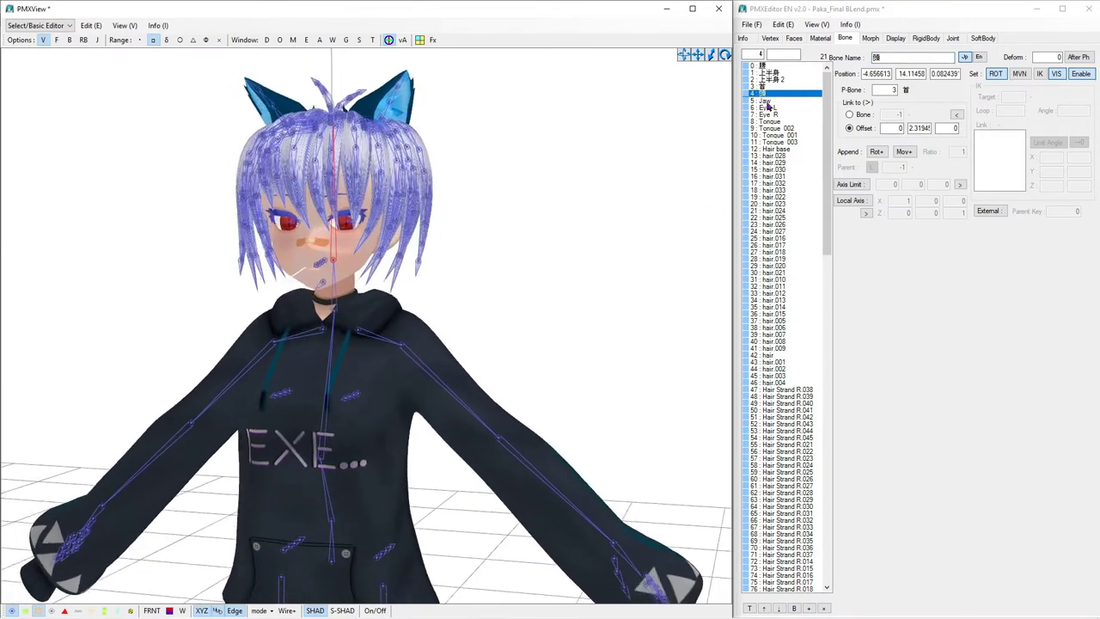
click(765, 101)
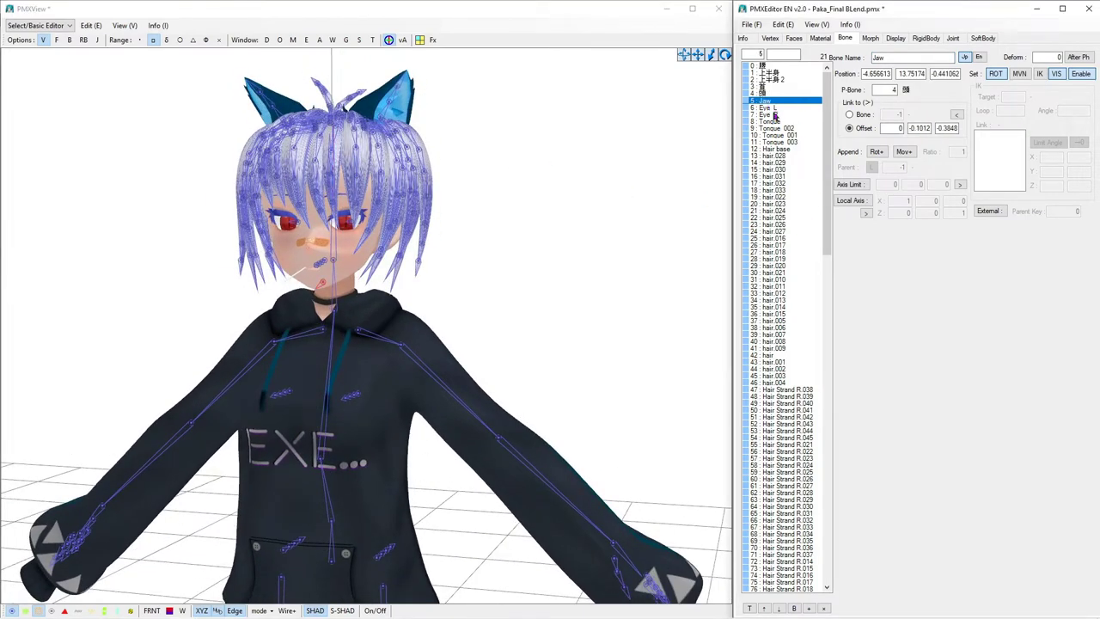
click(776, 115)
click(773, 108)
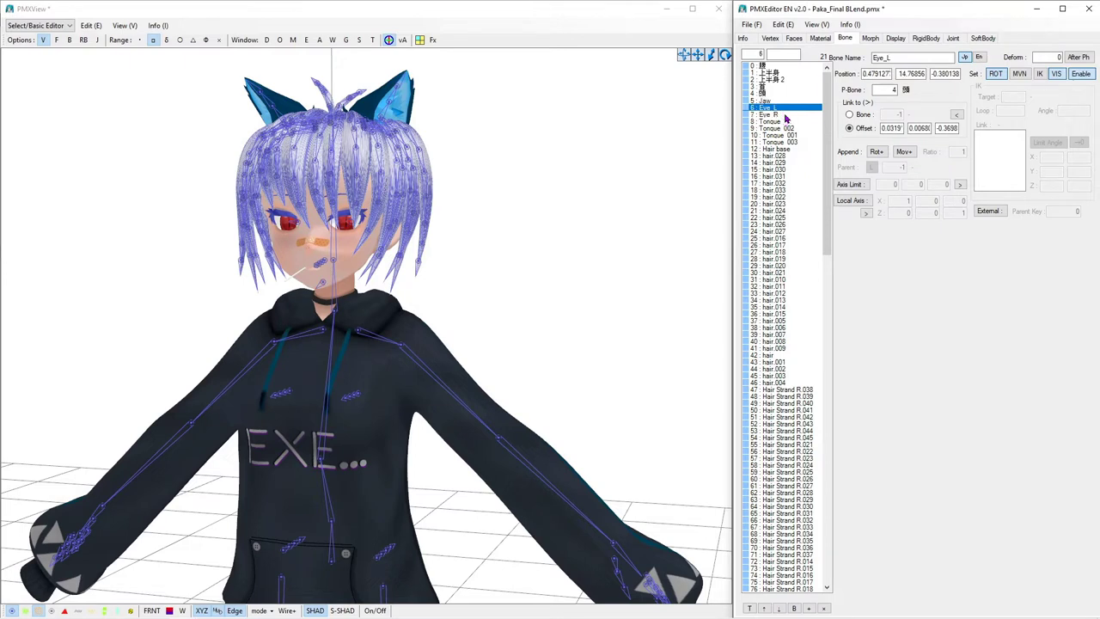
click(785, 116)
click(777, 109)
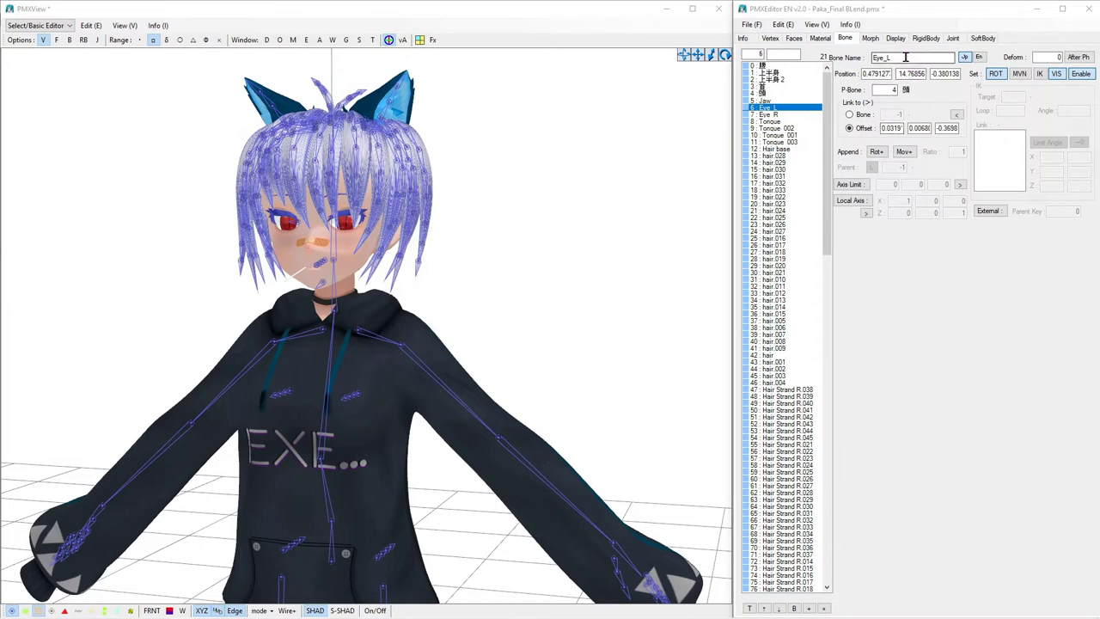
drag(905, 56, 848, 63)
text(左目)
click(768, 115)
drag(911, 57, 828, 53)
text(右目)
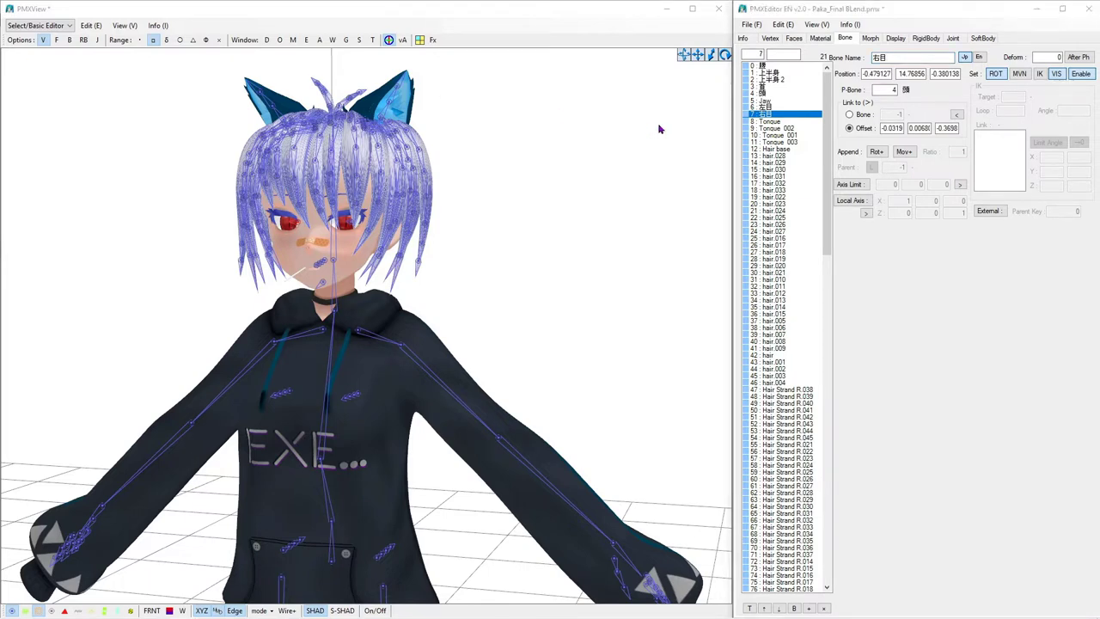
Step: Add a new bone and reorder it to sit directly below Jaw and above 左目 in the bone list
click(778, 100)
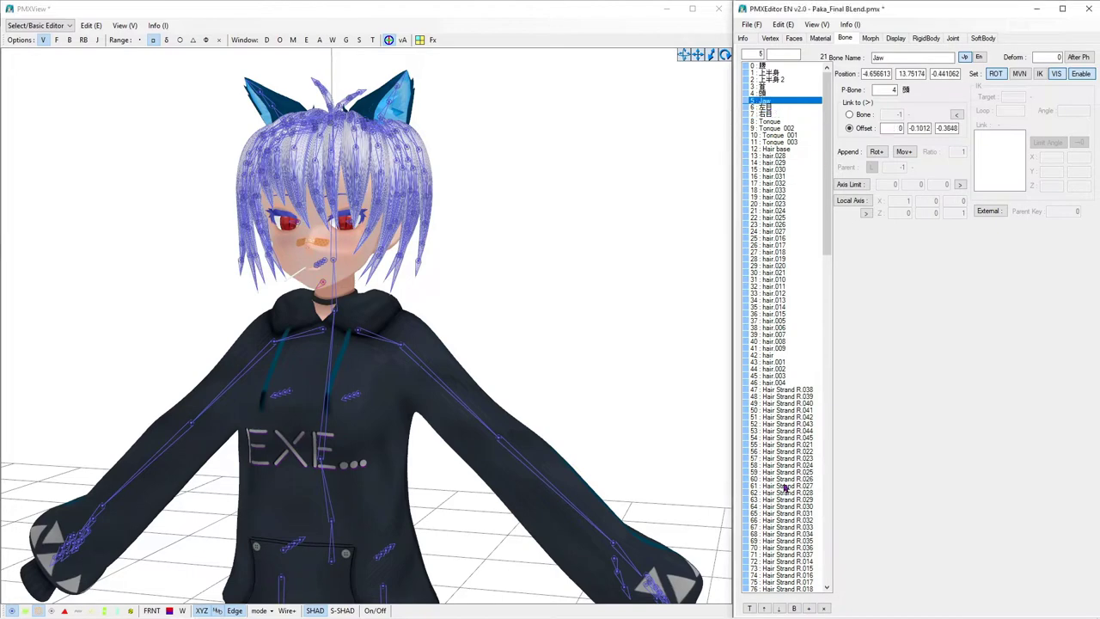
click(809, 607)
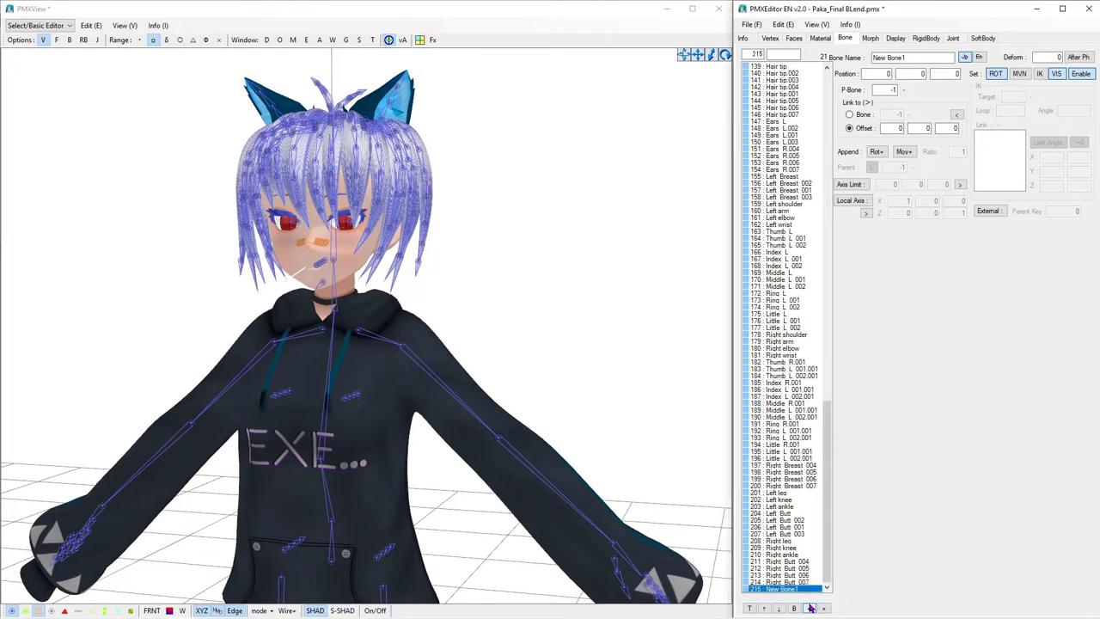
click(750, 607)
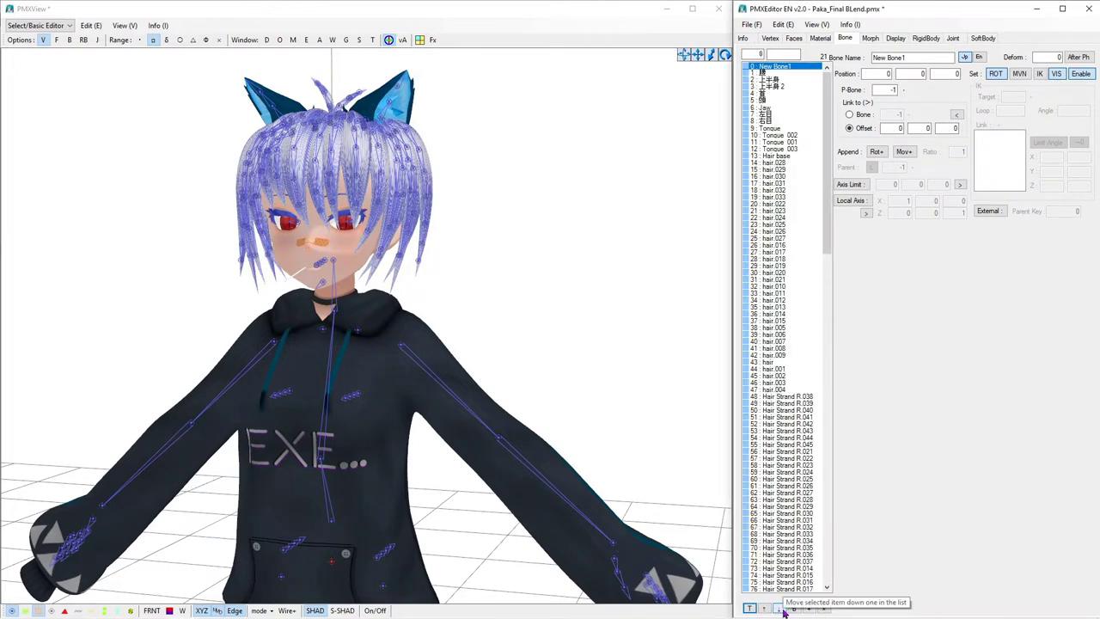
click(780, 609)
click(780, 608)
click(780, 609)
click(780, 608)
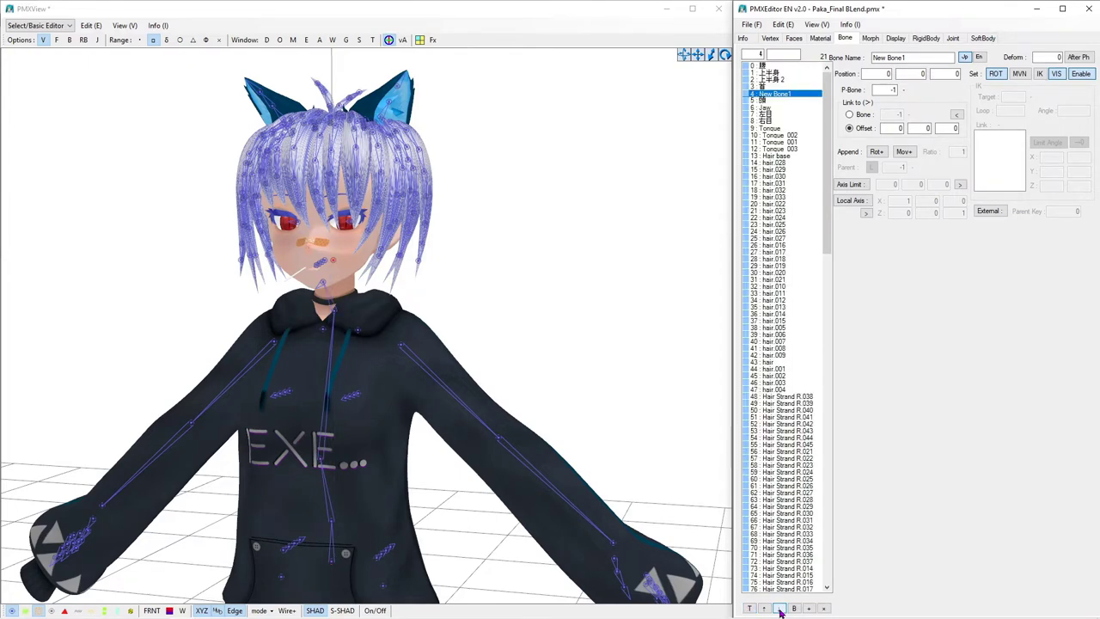
click(780, 609)
click(780, 608)
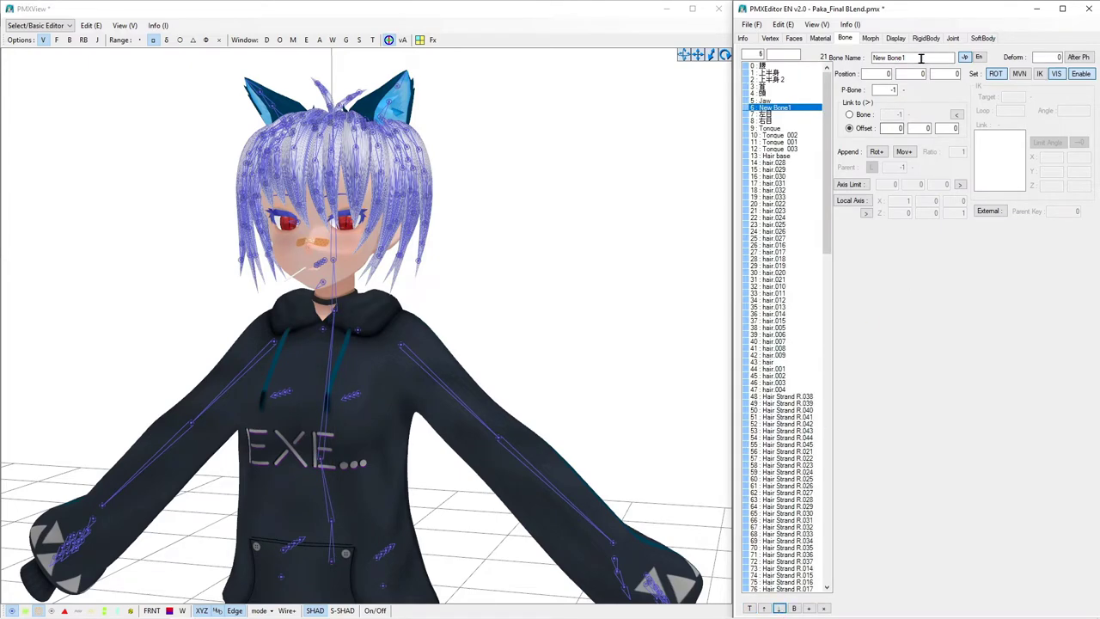
Step: Rename the new bone above 左目 to 両目
drag(921, 58, 837, 63)
text(両目)
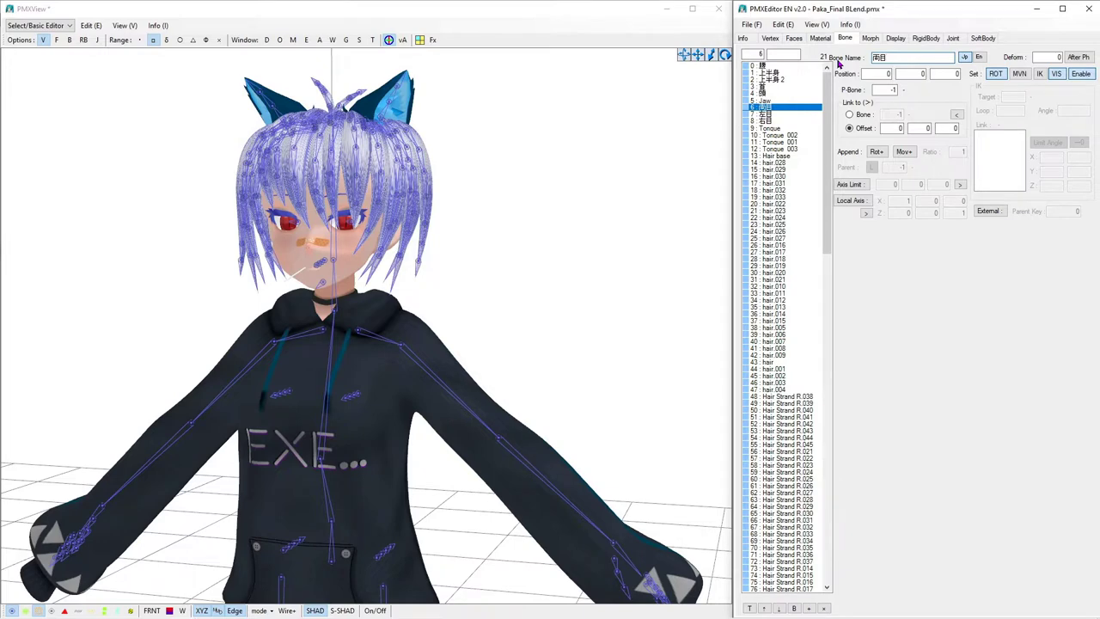
scroll(620, 228, down, 2)
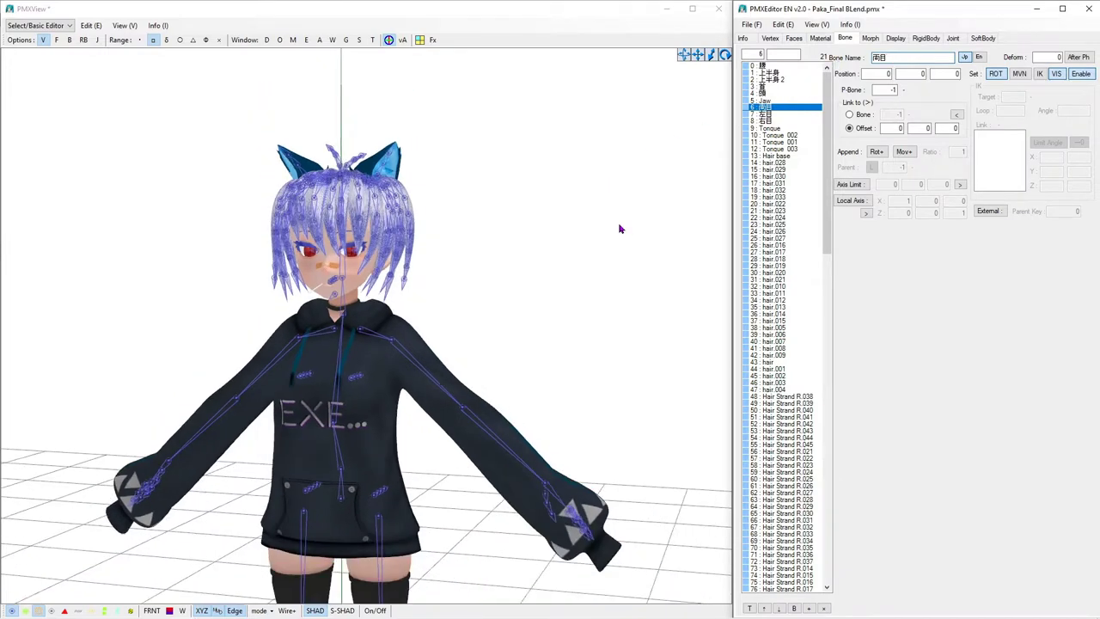
scroll(621, 229, down, 3)
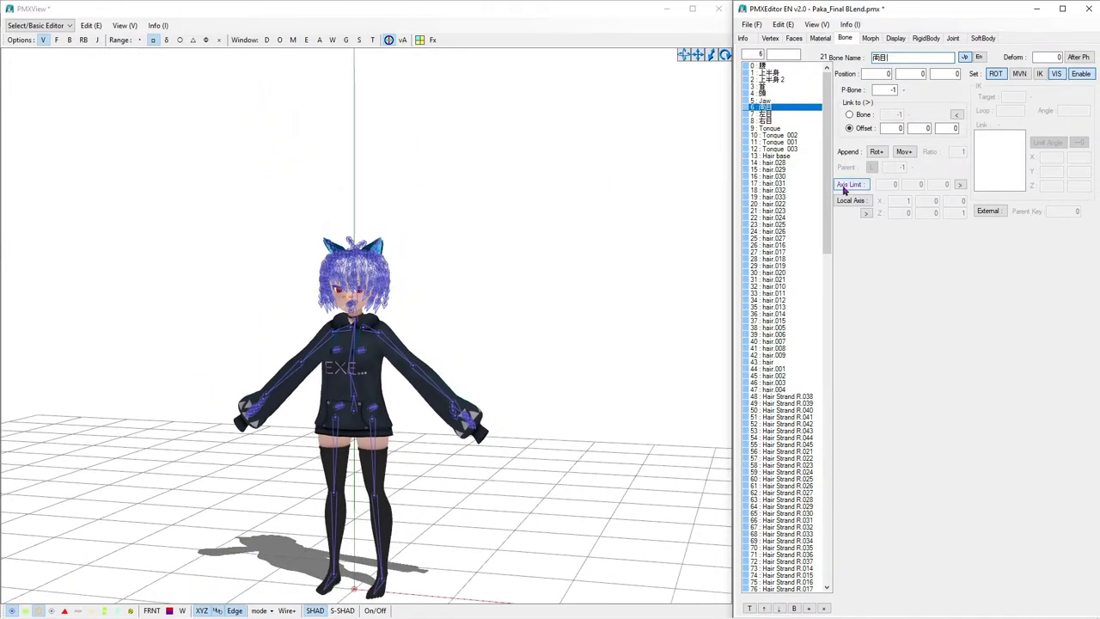
Step: Set the Y position of the 両目 bone to 17 so it sits above the head
double_click(907, 73)
text(10)
key(Delete)
text(2)
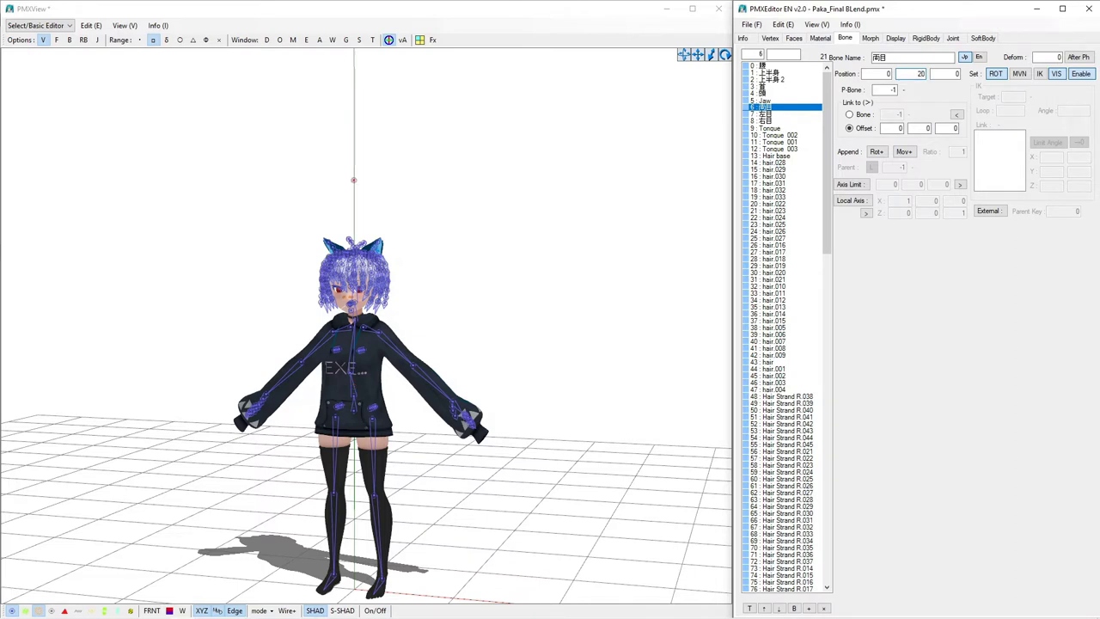
key(BackSpace)
key(BackSpace)
text(15)
key(BackSpace)
text(8)
key(BackSpace)
text(1)
scroll(511, 292, up, 10)
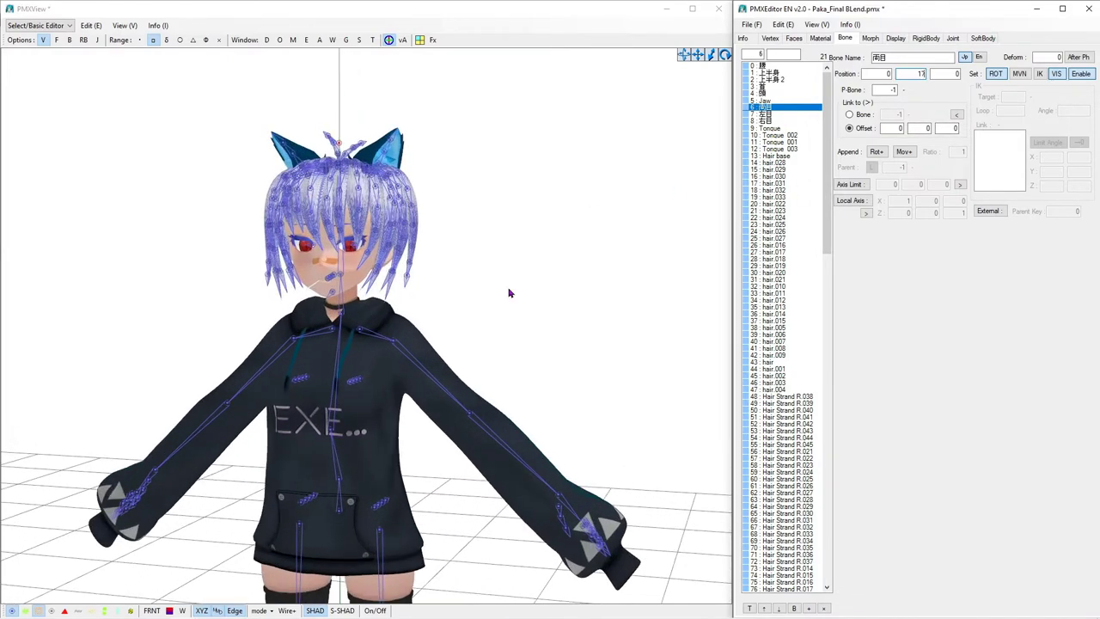
scroll(509, 292, up, 3)
middle_drag(510, 292, 519, 301)
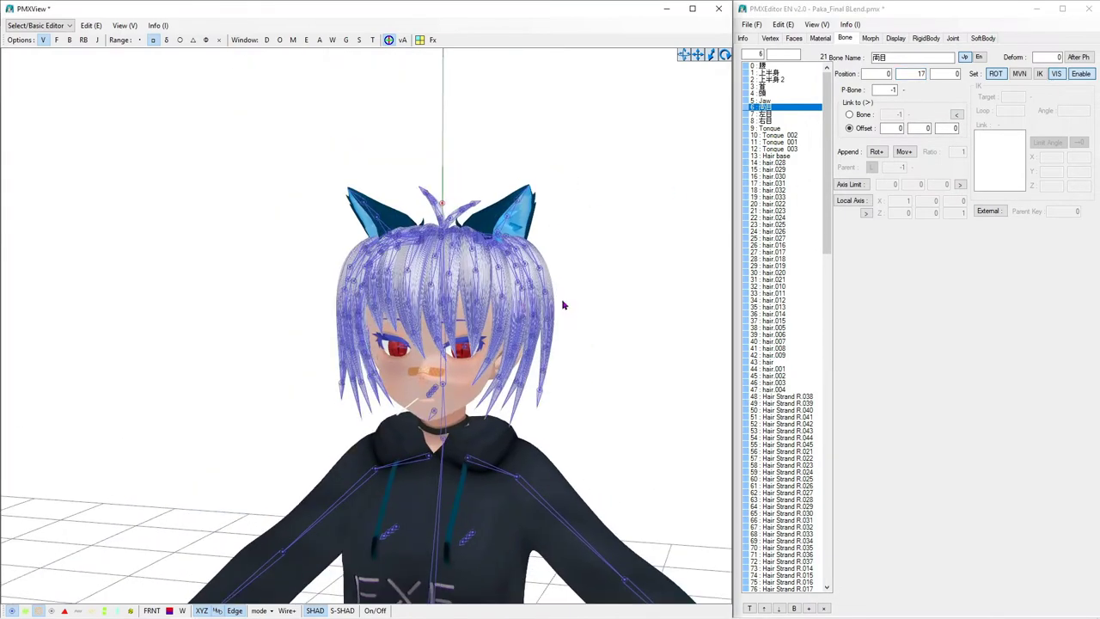
Step: Try link offsets of -1 in X and 1 in Y for the 両目 bone, then return Y to 0
right_drag(564, 304, 560, 321)
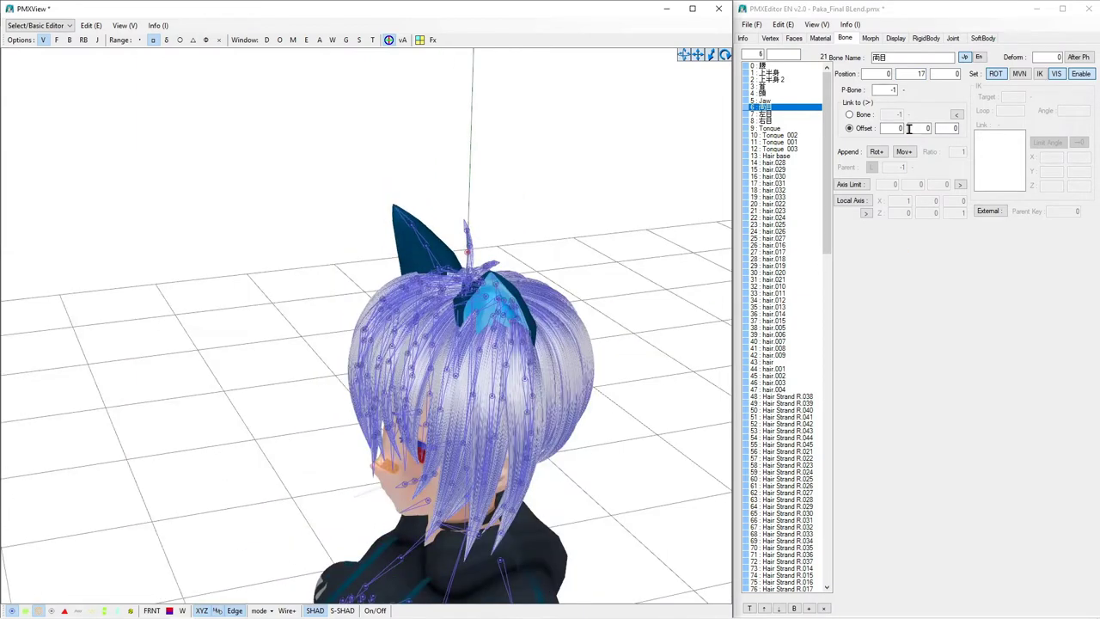
click(917, 128)
drag(918, 129, 970, 128)
text(1)
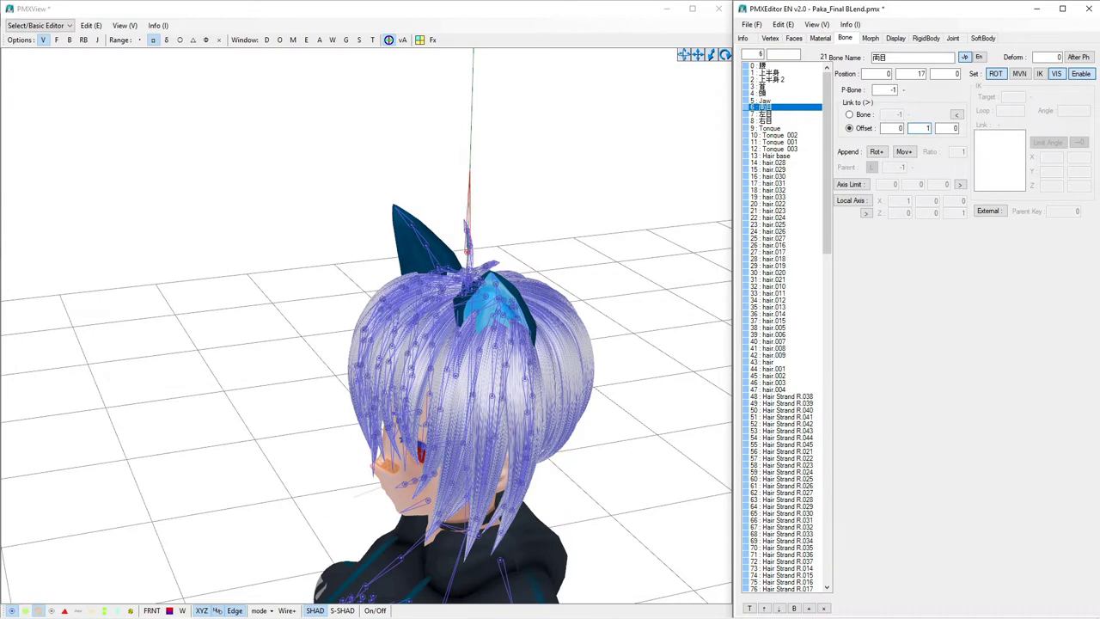
double_click(897, 128)
text(1)
click(924, 128)
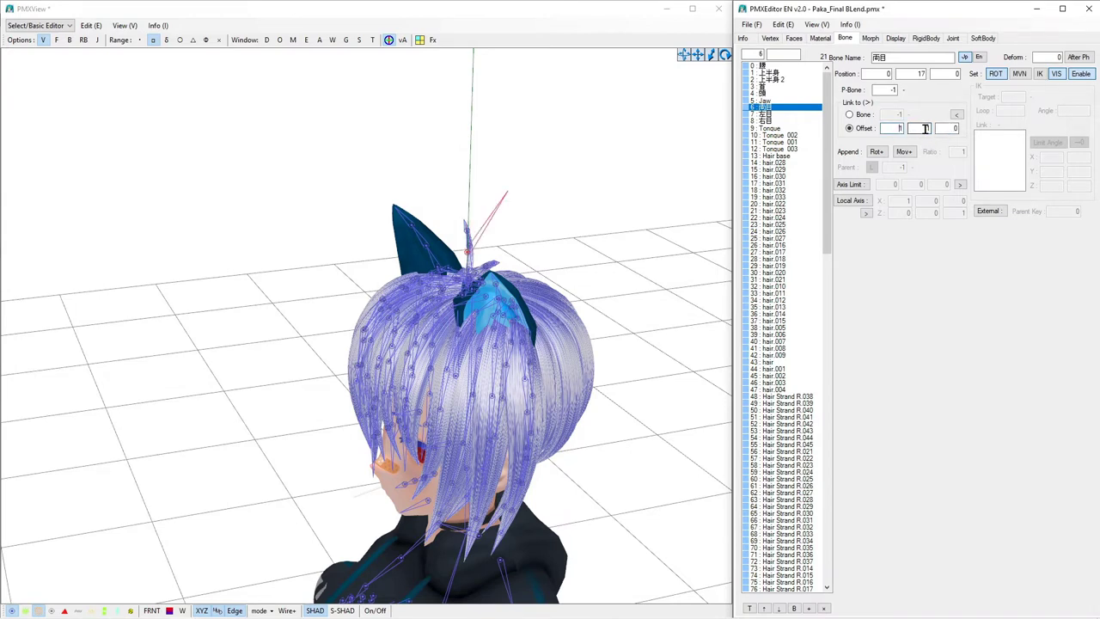
text(-)
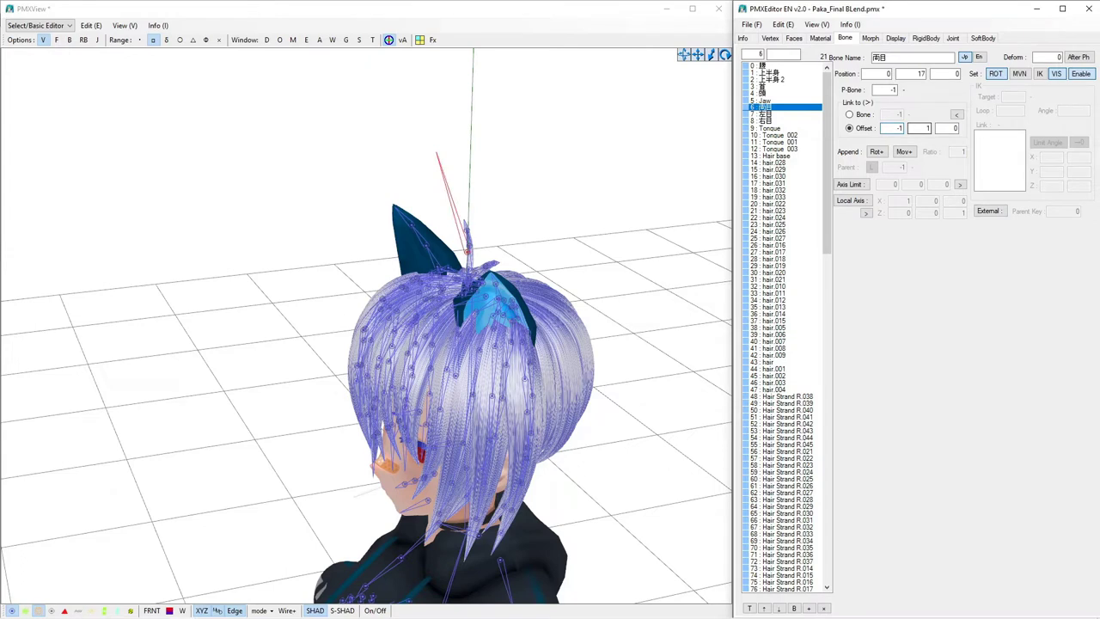
click(921, 128)
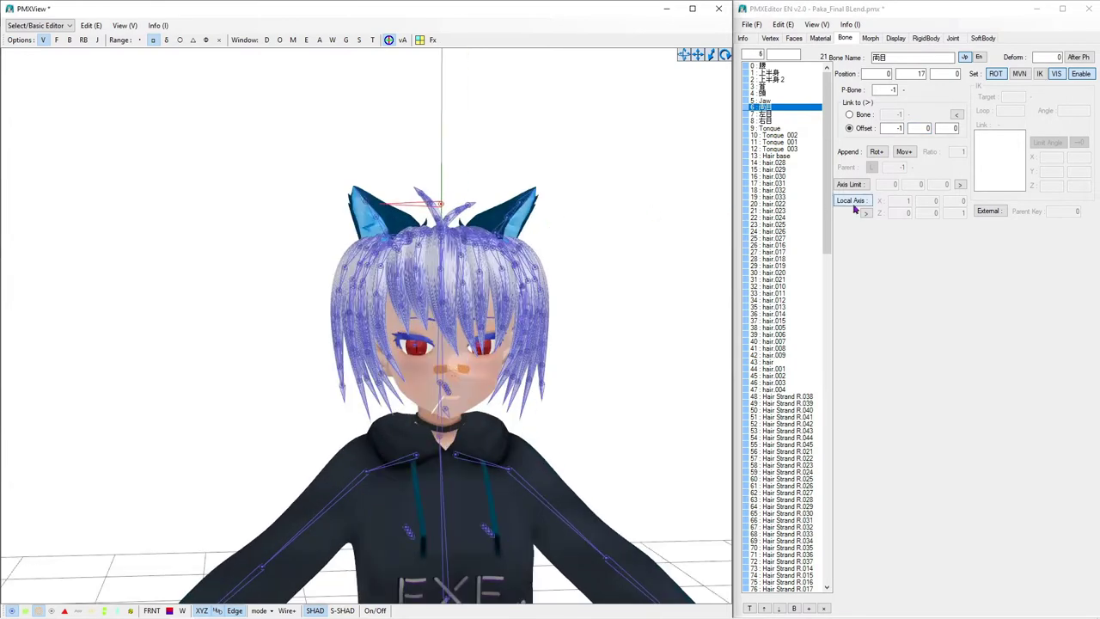
Step: Set the 両目 bone's link offset to 0, 0, -1 so its tail points forward
click(945, 127)
text(1)
right_drag(529, 225, 508, 233)
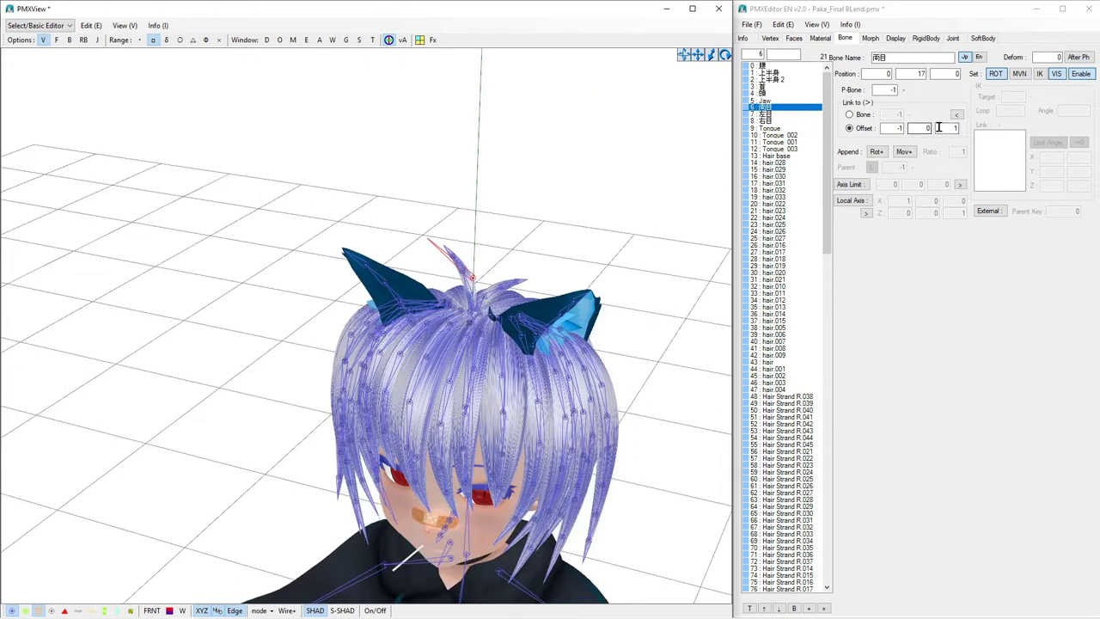
click(944, 128)
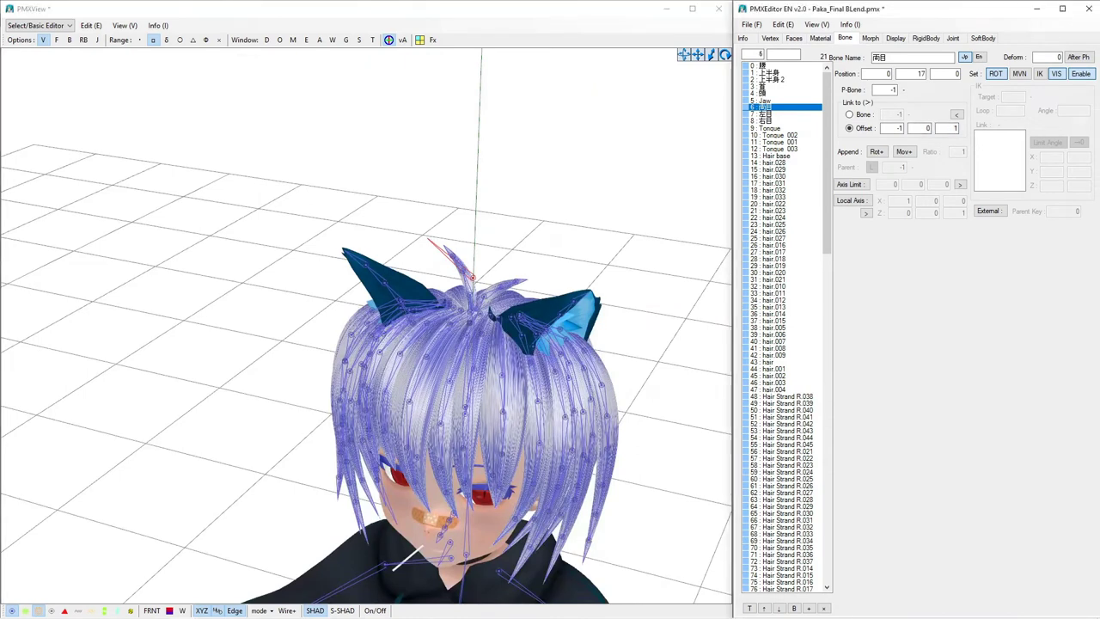
text(-)
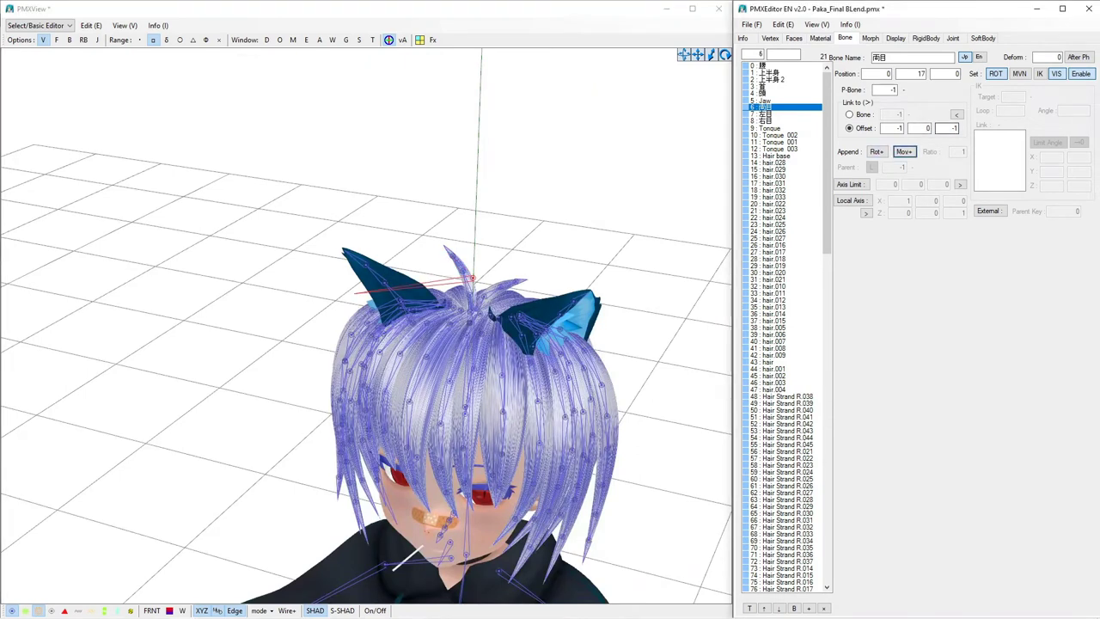
click(899, 128)
text(0)
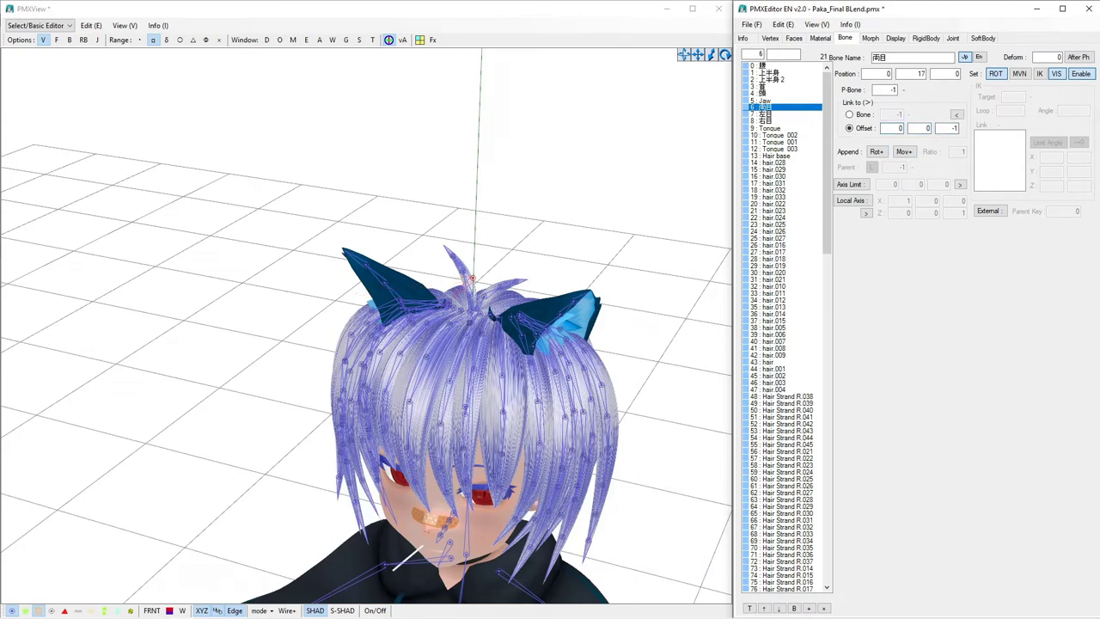
right_drag(608, 57, 661, 194)
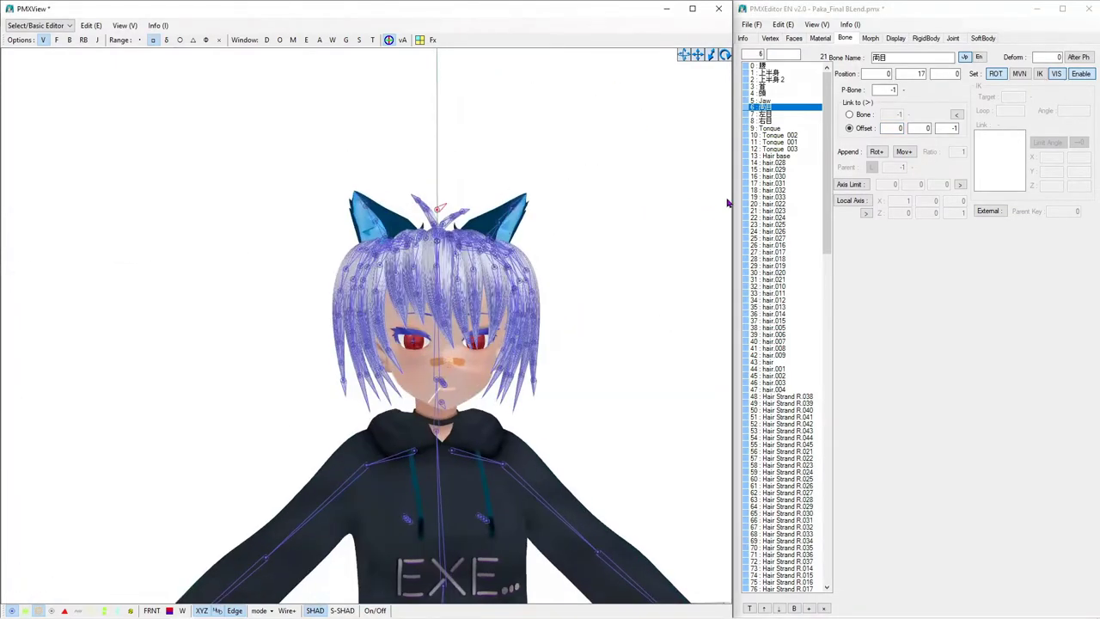
Step: Set the parent bone of 左目 and 右目 to 6 (両目)
click(789, 115)
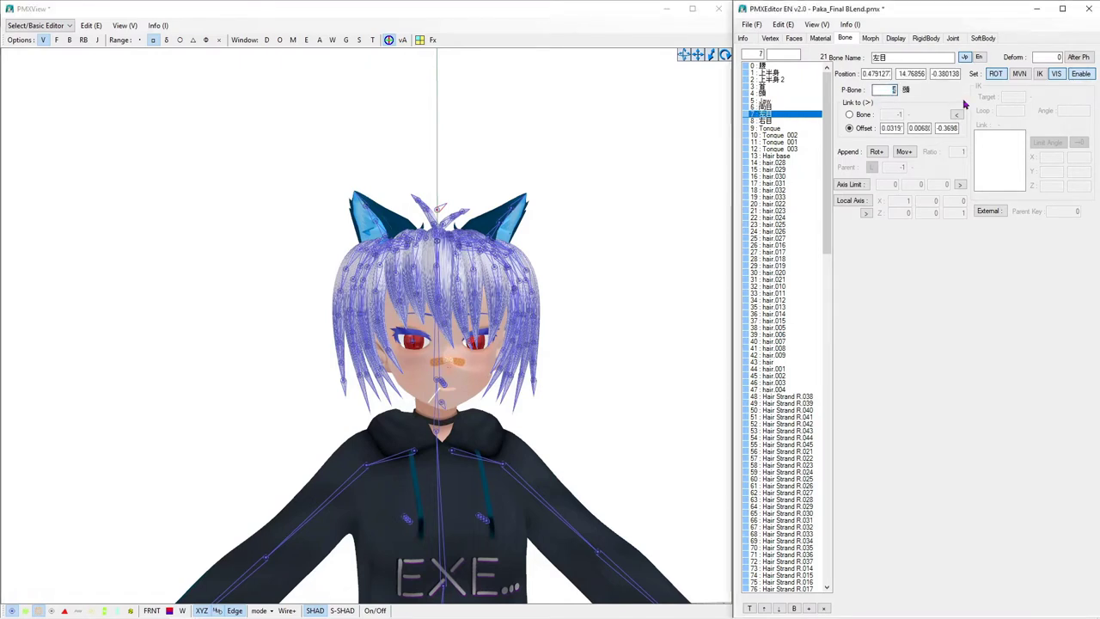
click(773, 121)
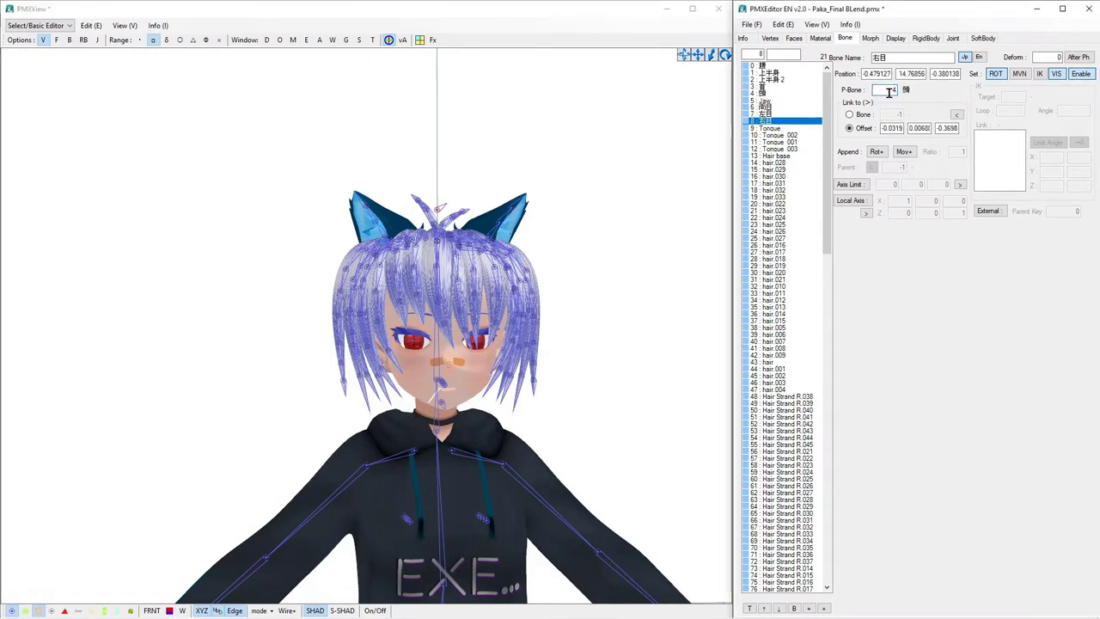
double_click(890, 90)
text(6)
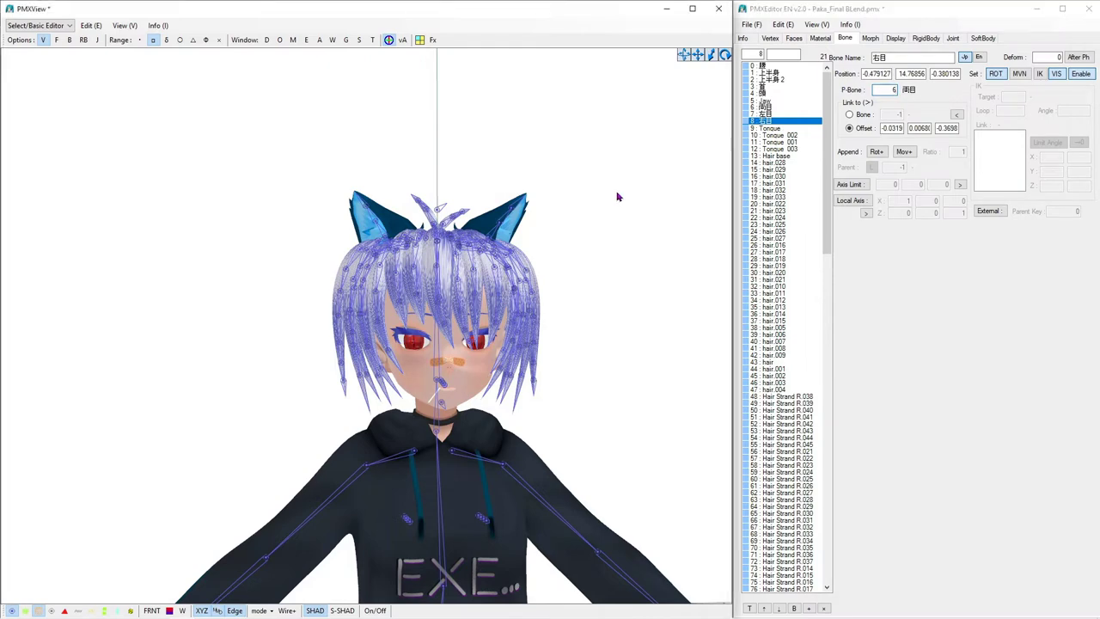
right_drag(616, 197, 582, 201)
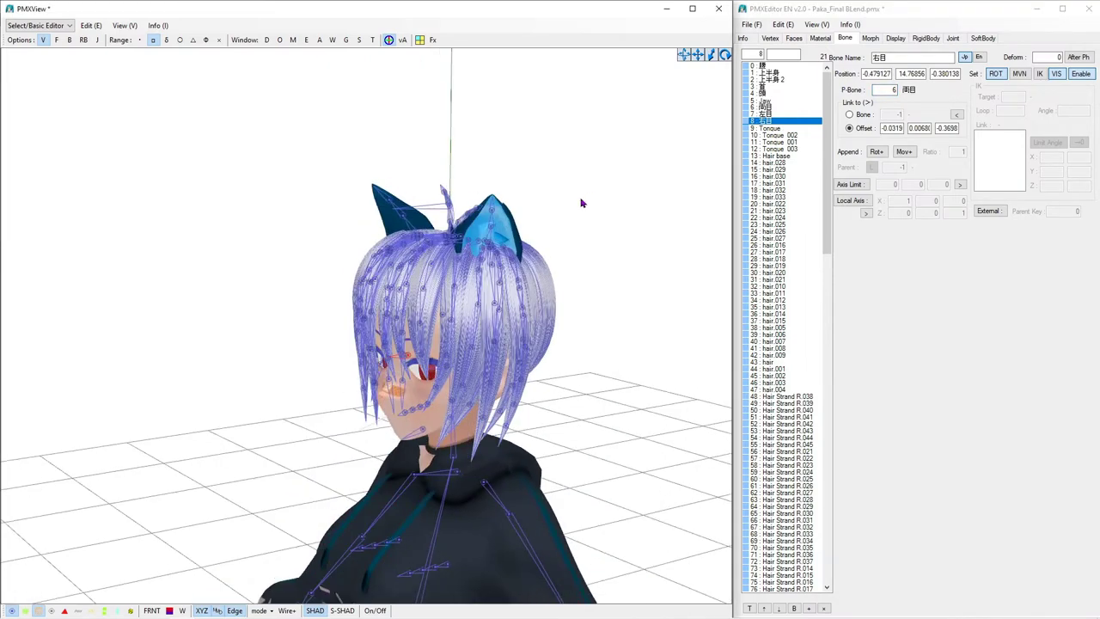
Step: Set the parent bone of 両目 to 4 (頭)
click(778, 108)
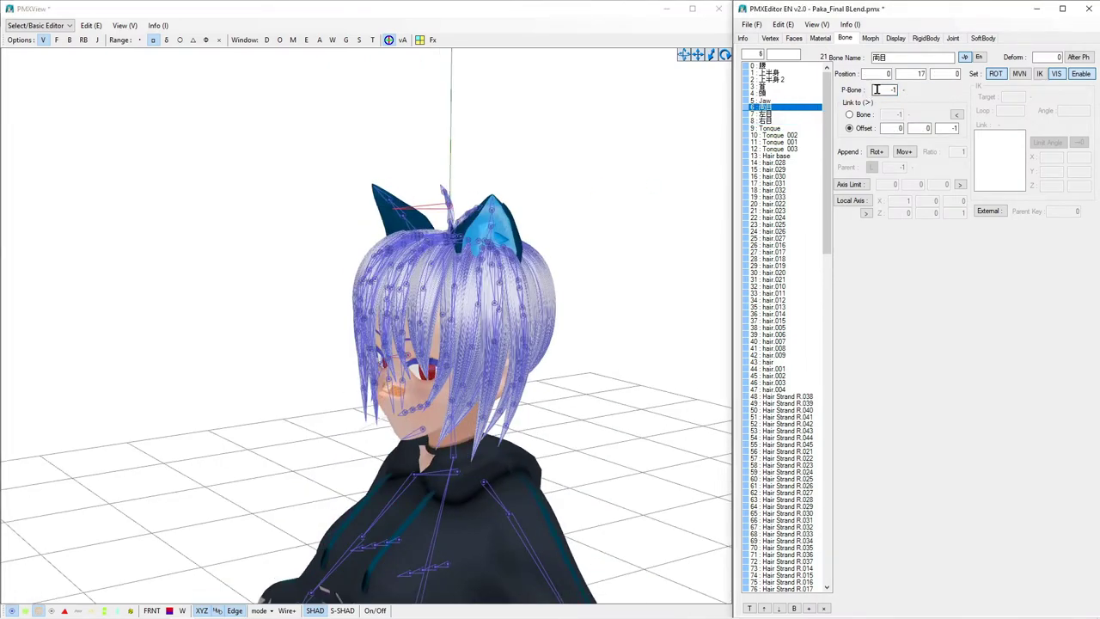
drag(877, 89, 935, 95)
text(4)
mouse_move(638, 179)
right_down()
mouse_move(682, 179)
mouse_move(655, 181)
right_up()
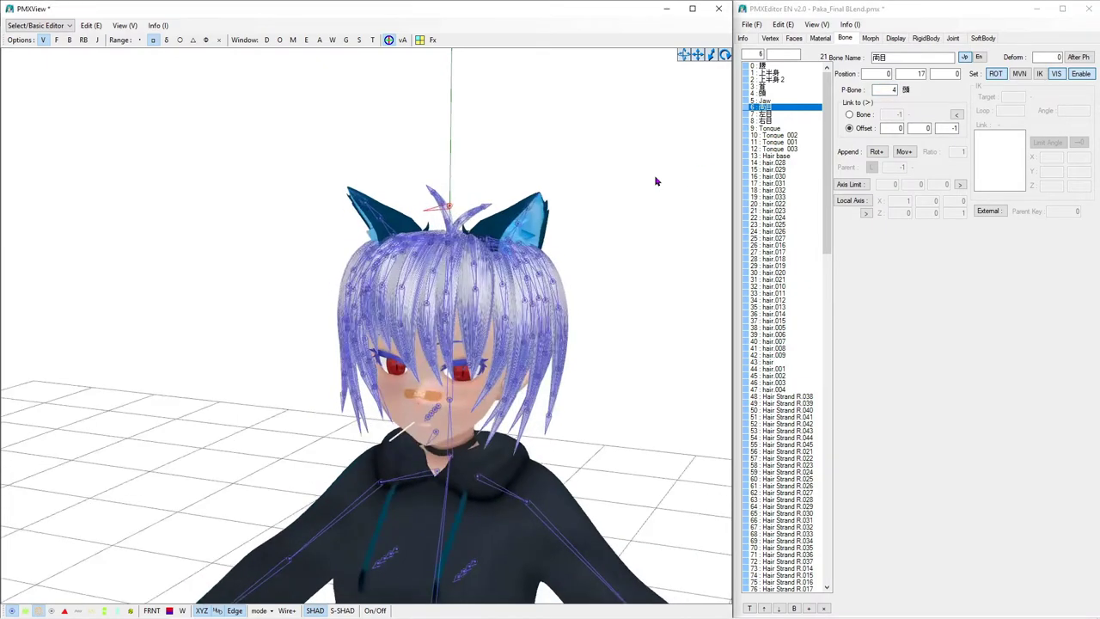
Step: Test how the eyes follow rotations of the 両目 bone in TransformView, resetting the pose and closing the view
click(372, 40)
middle_drag(324, 187, 318, 233)
scroll(319, 214, up, 3)
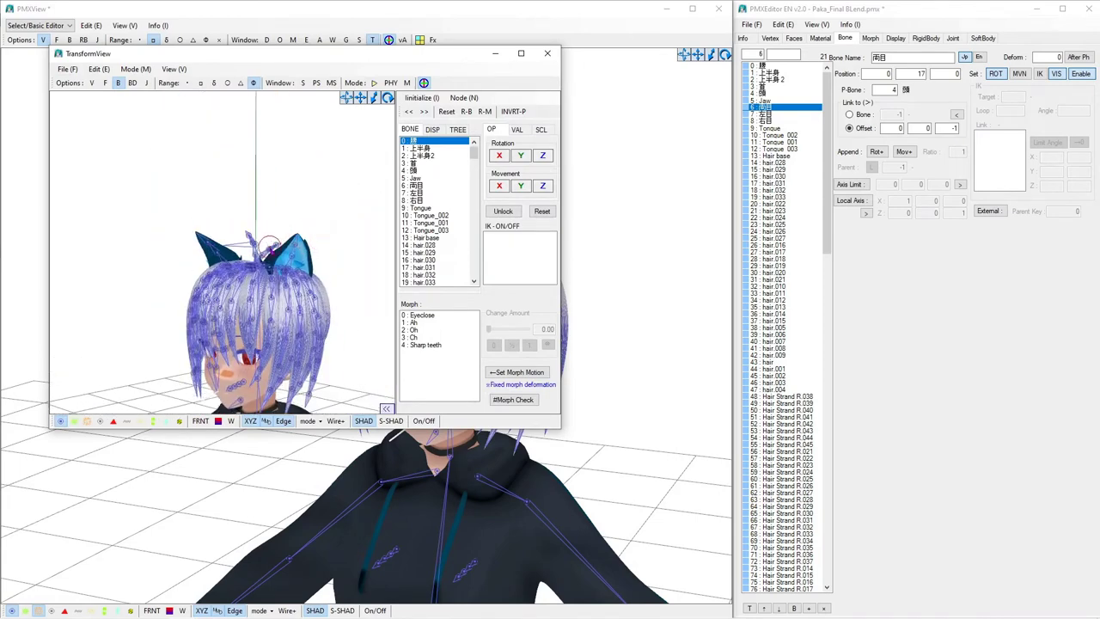
click(427, 186)
click(518, 157)
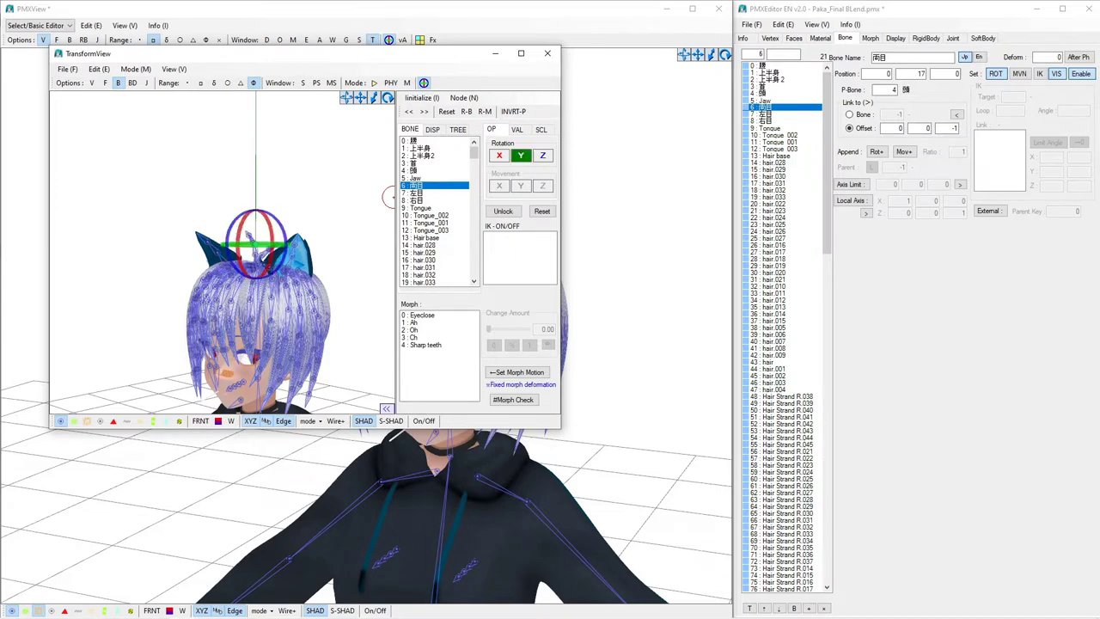
drag(521, 155, 495, 155)
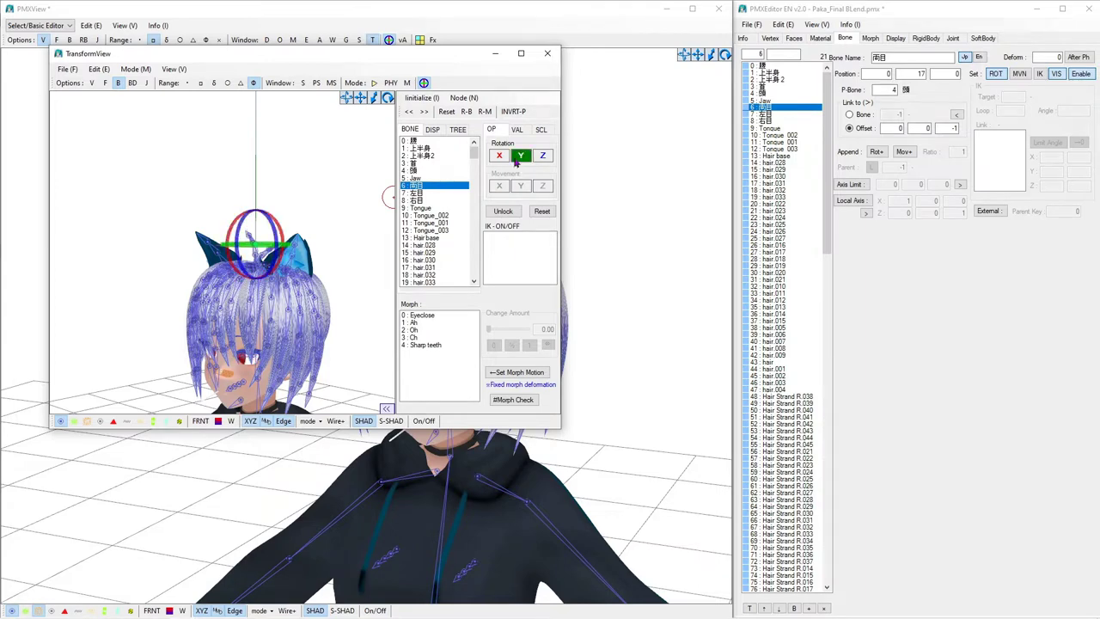
right_drag(344, 261, 372, 257)
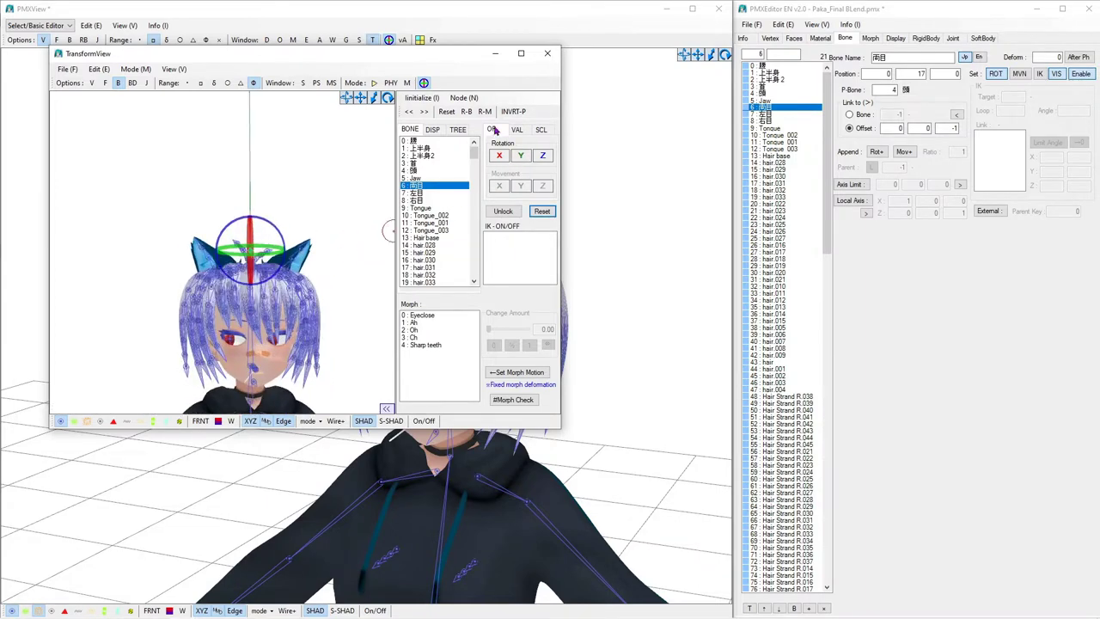
click(446, 111)
click(500, 156)
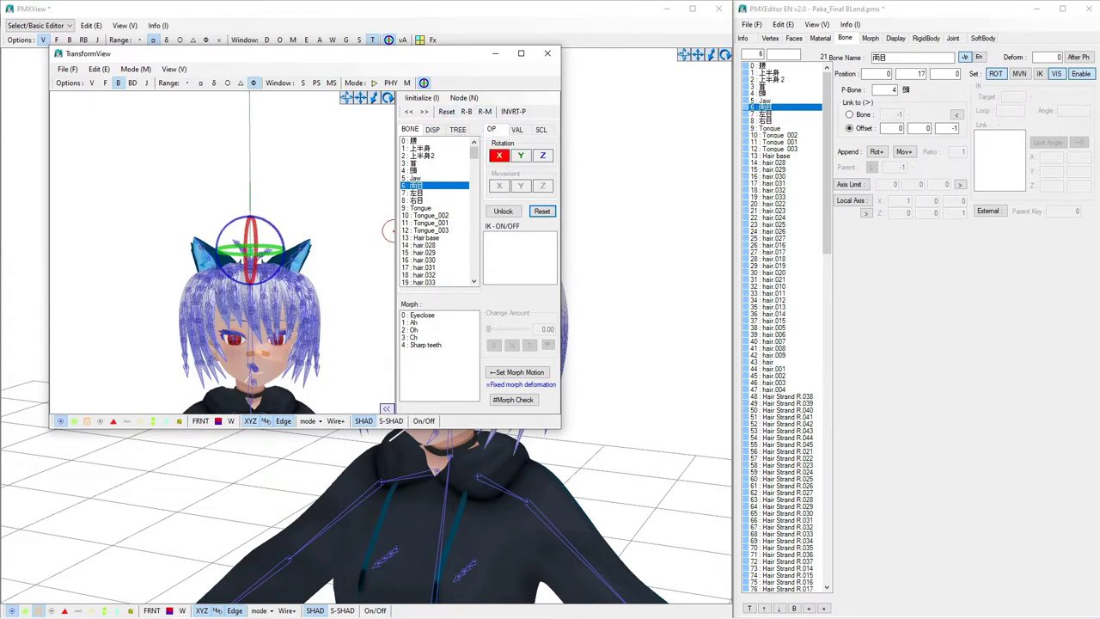
mouse_move(499, 156)
mouse_down()
mouse_move(516, 156)
mouse_move(499, 156)
mouse_up()
click(547, 53)
scroll(601, 255, down, 3)
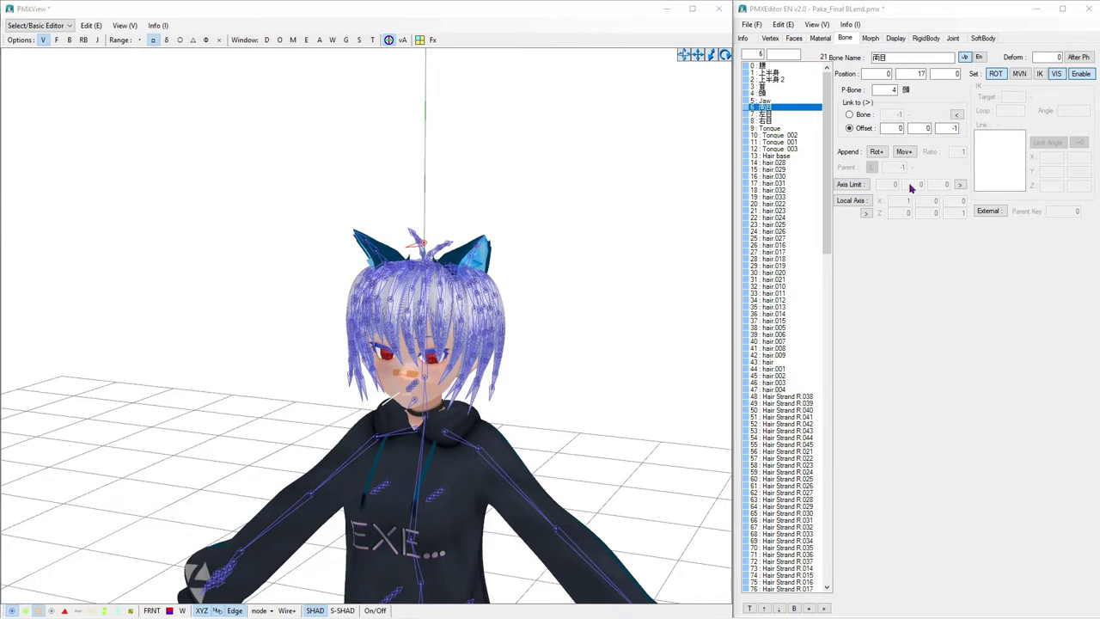
Step: Set the parent bone of 右目 and 左目 back to 4 (頭)
click(786, 122)
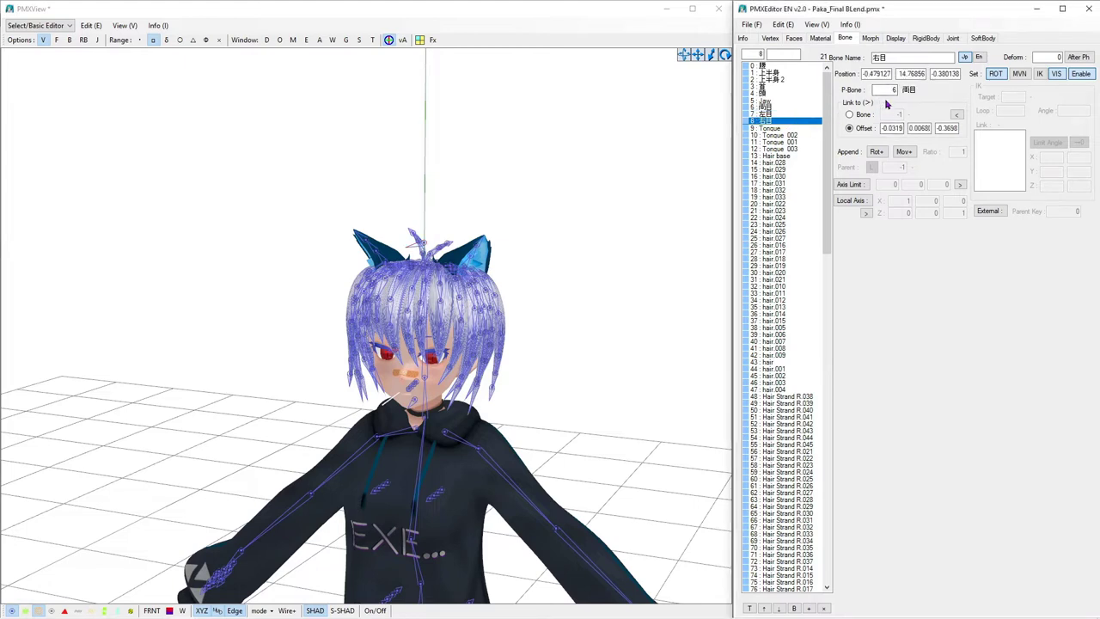
drag(895, 90, 877, 91)
text(4)
click(795, 114)
double_click(885, 90)
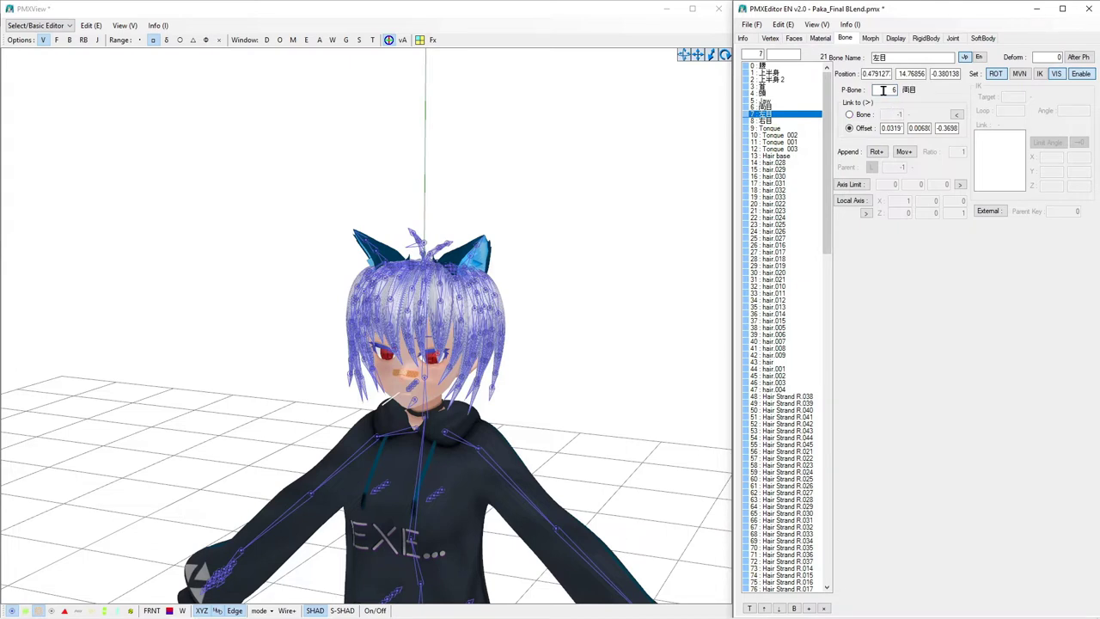
text(4)
Step: Enable appended rotation for both 左目 and 右目 together, with bone 6 (両目) as the append parent
click(880, 155)
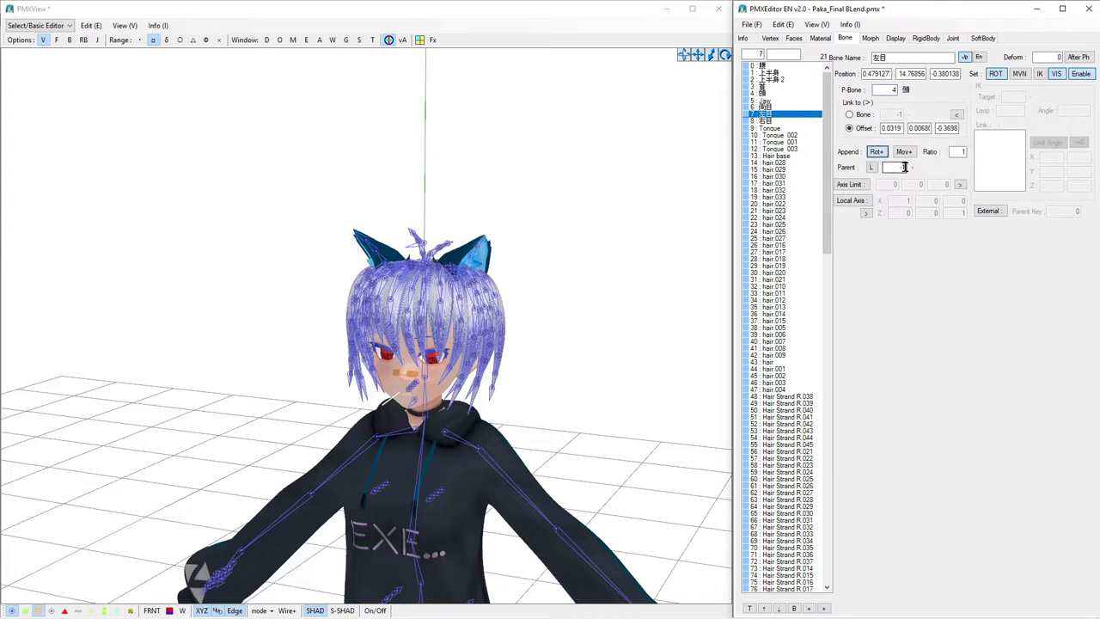
click(876, 152)
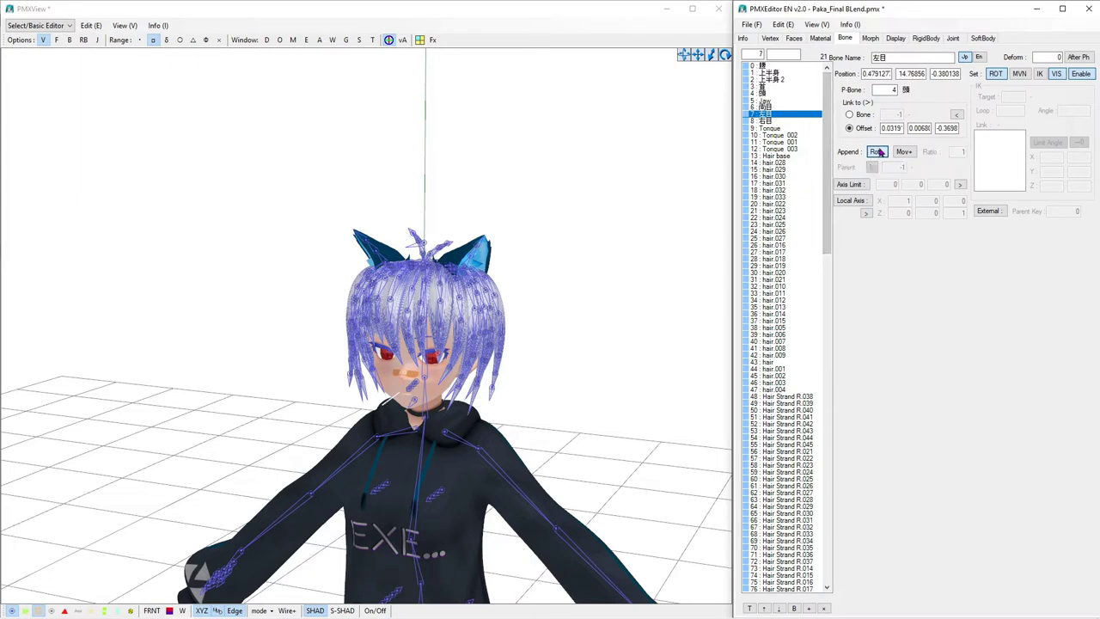
ctrl+click(796, 121)
click(876, 153)
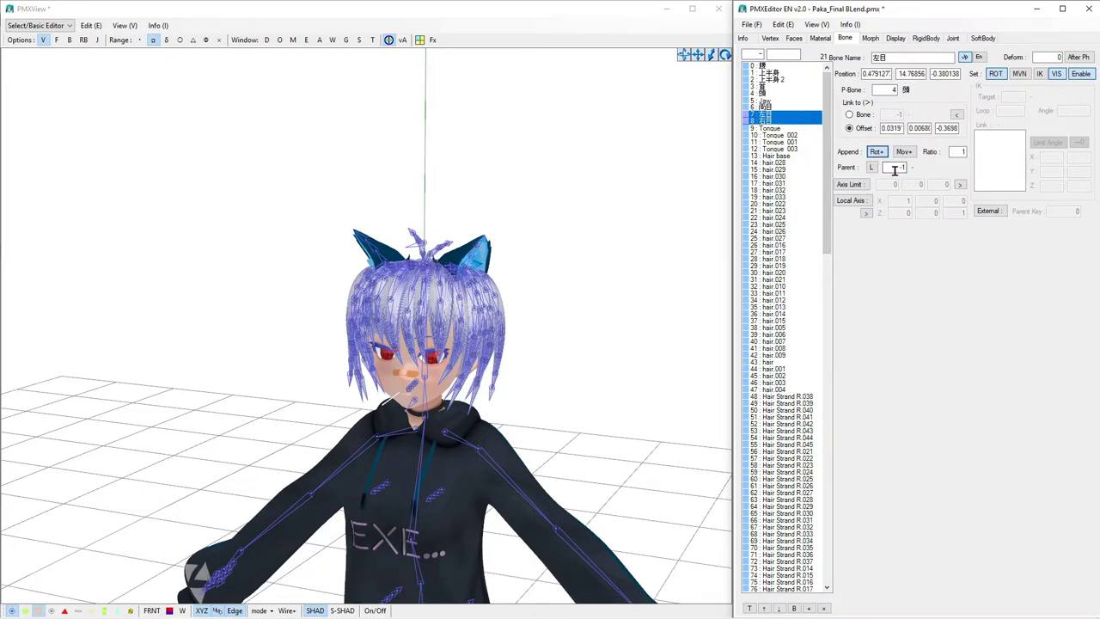
drag(894, 167, 923, 163)
text(6)
Step: Test the appended eye rotation by rotating 両目 in TransformView, then reset the pose and close the view
mouse_move(550, 261)
right_down()
mouse_move(535, 253)
mouse_move(560, 249)
right_up()
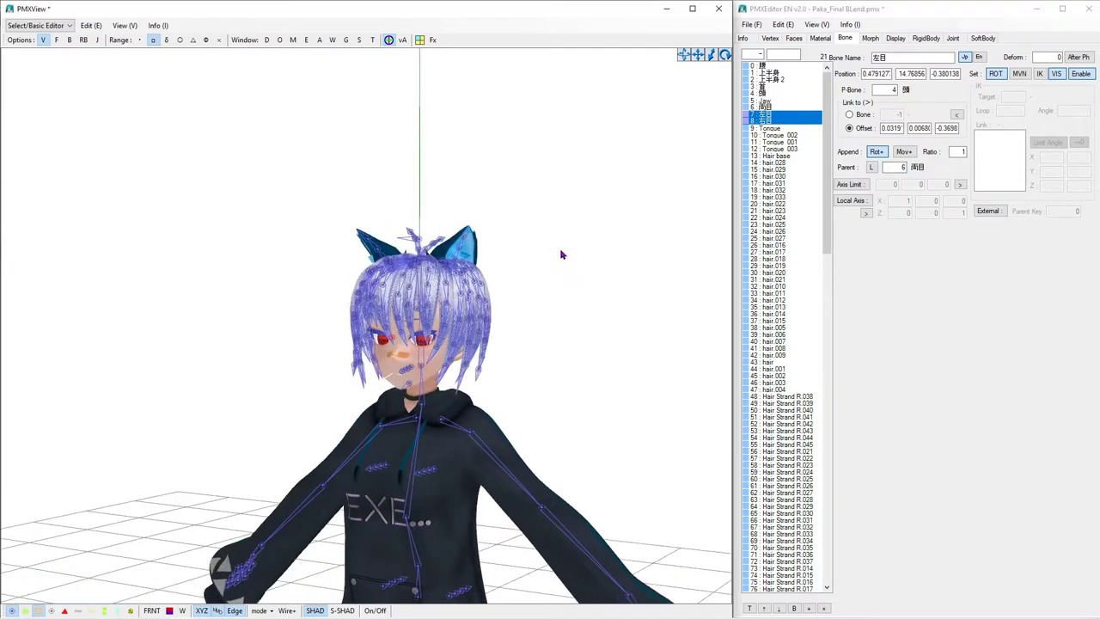
click(372, 39)
mouse_move(306, 266)
right_down()
mouse_move(302, 275)
mouse_move(296, 265)
right_up()
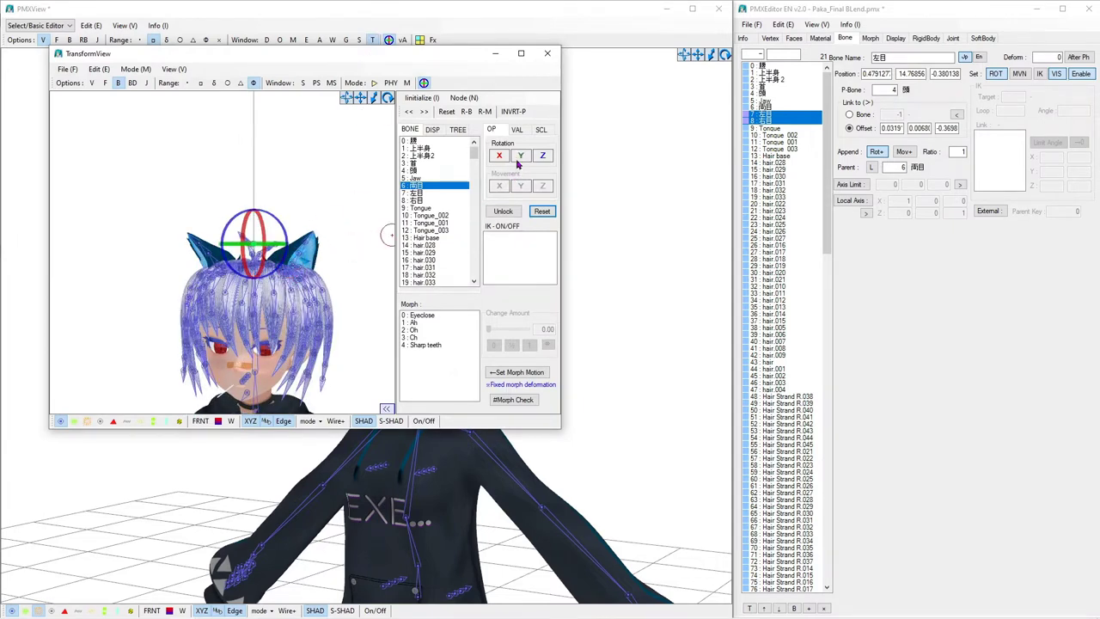
click(542, 155)
drag(542, 155, 500, 158)
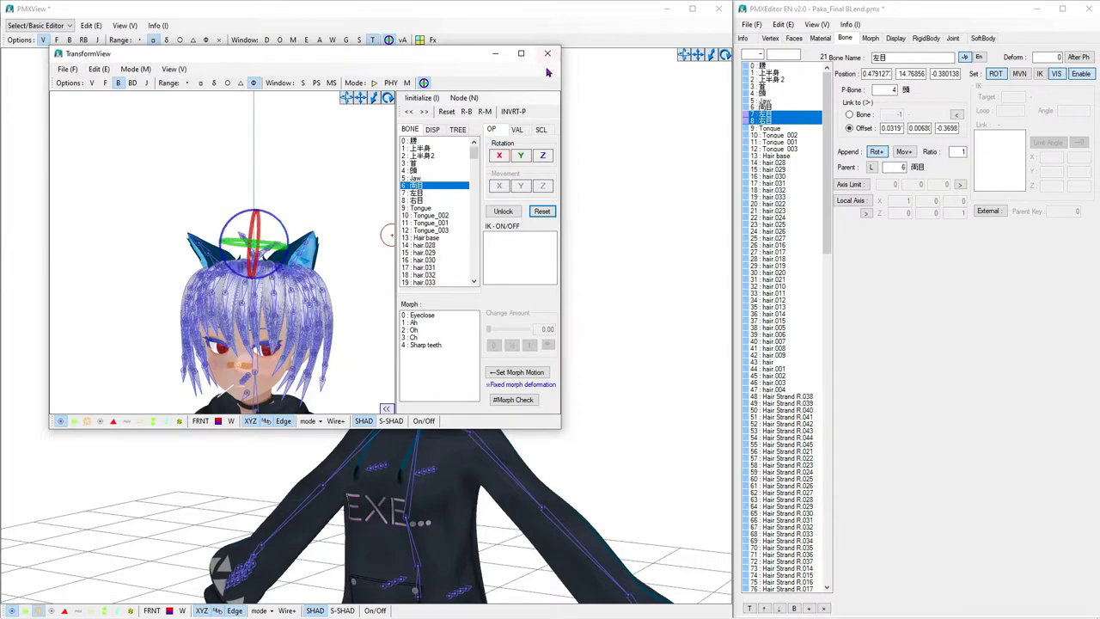
click(450, 112)
click(547, 54)
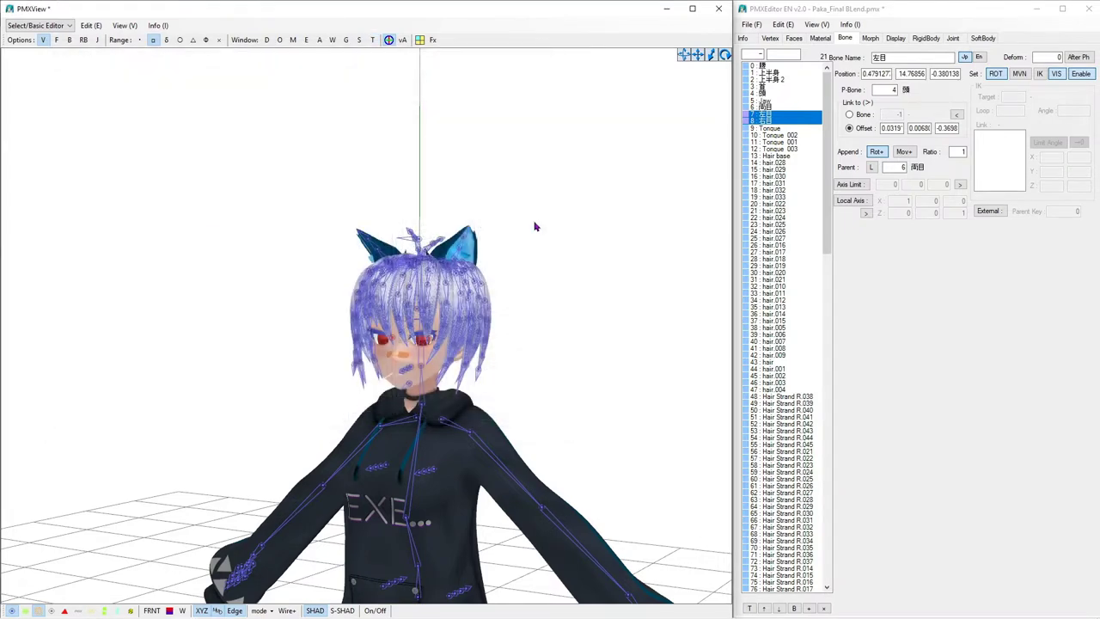
mouse_move(547, 262)
middle_down()
mouse_move(552, 255)
mouse_move(536, 259)
mouse_move(546, 255)
middle_up()
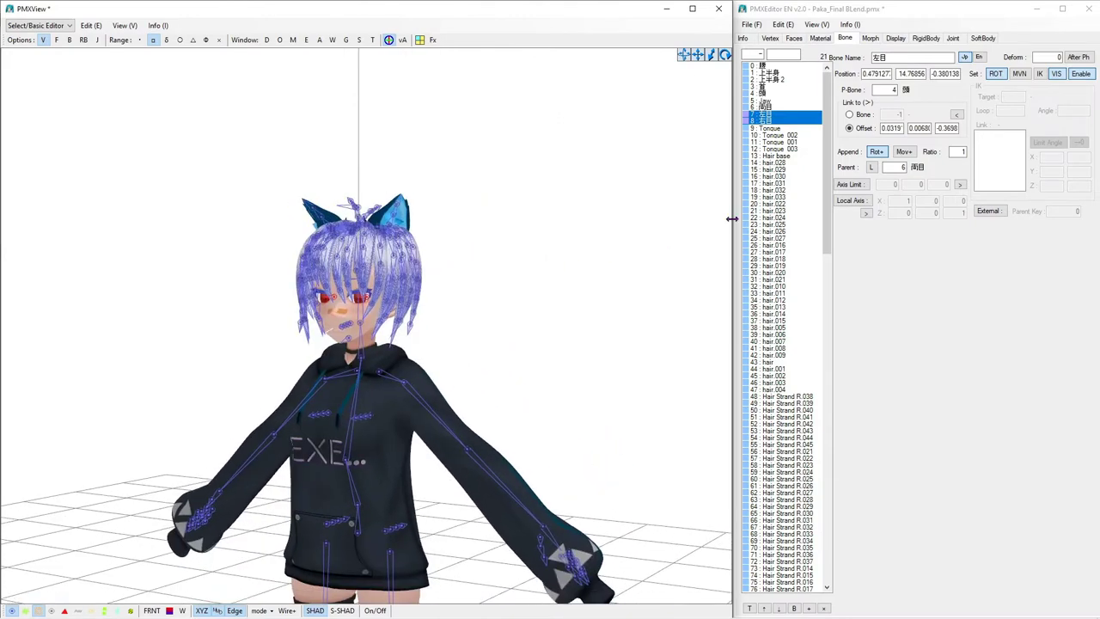
Step: Move the bones from Left shoulder through Left ankle, plus Right leg, Right knee and Right ankle, to the top of the bone list
click(789, 130)
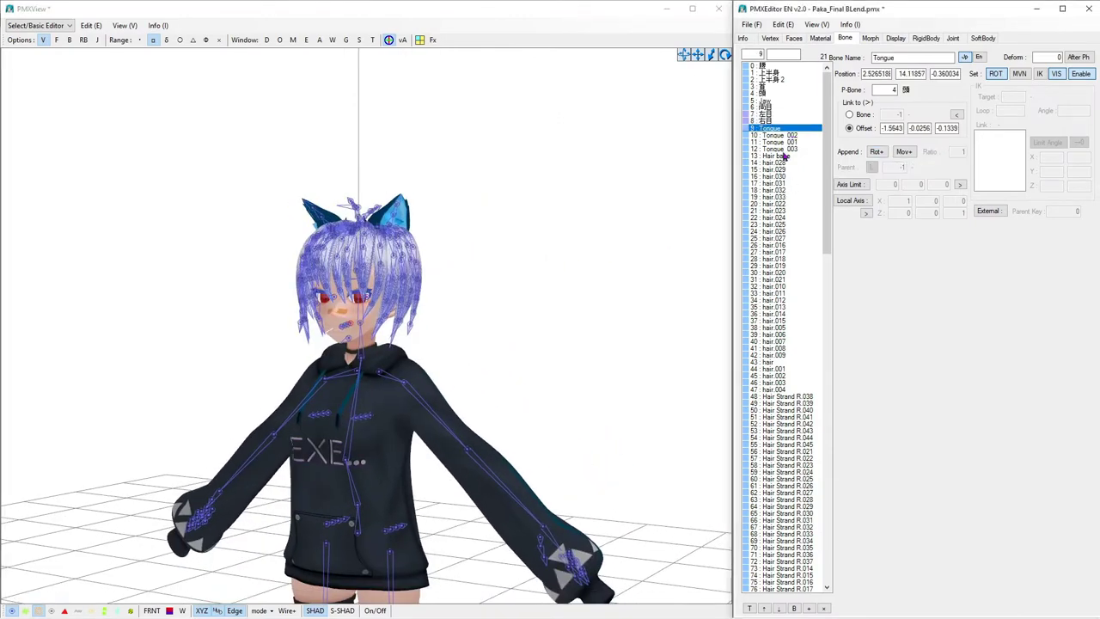
click(783, 157)
scroll(799, 232, down, 2)
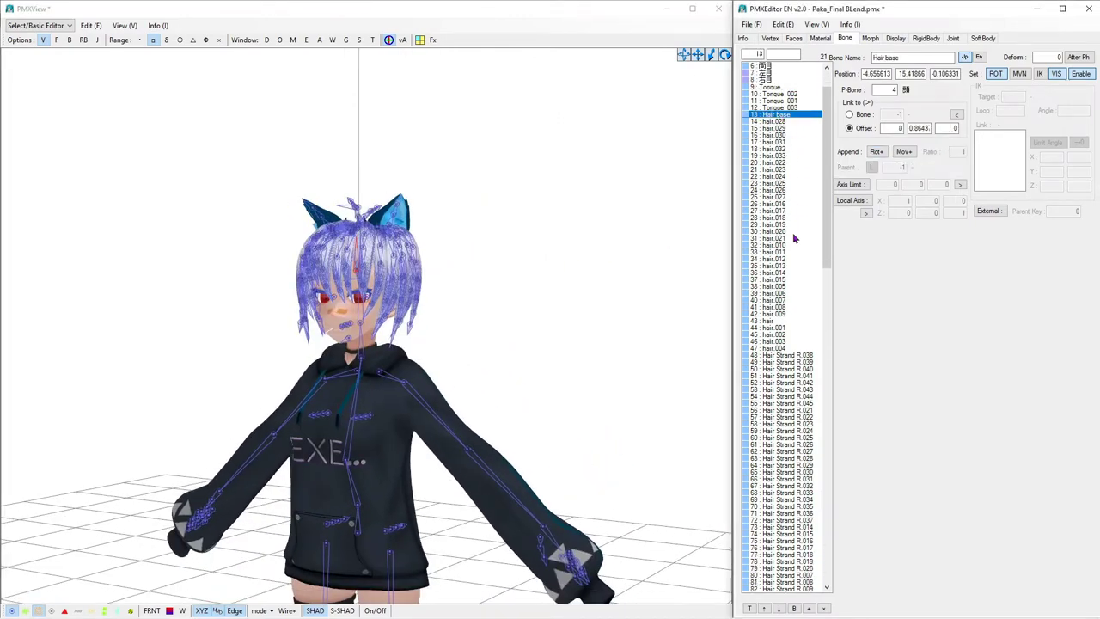
scroll(794, 238, down, 18)
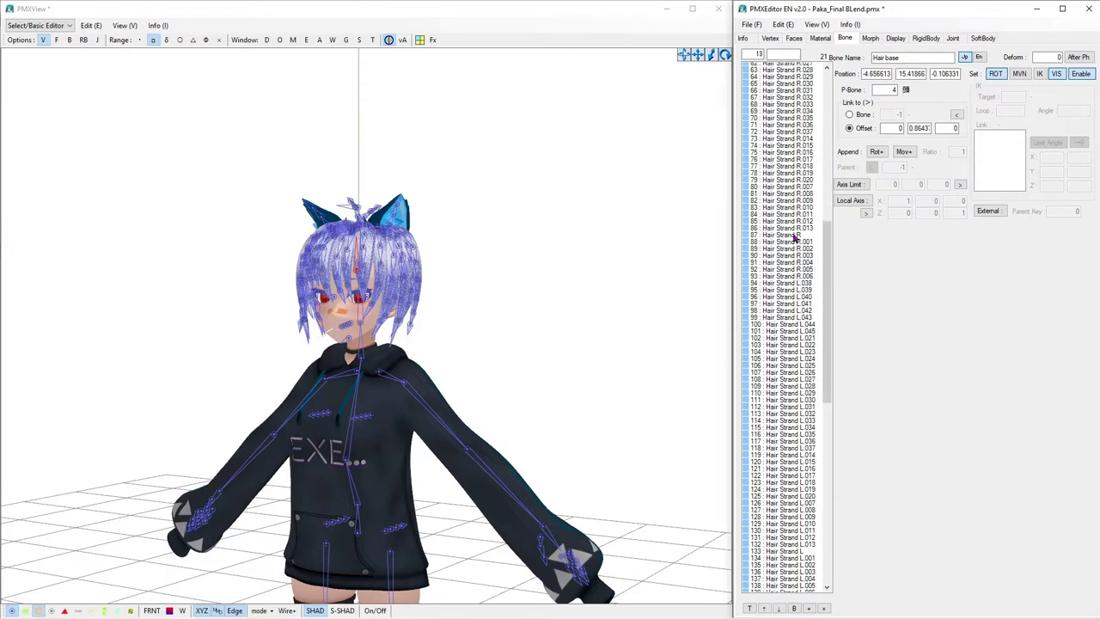
scroll(794, 238, down, 17)
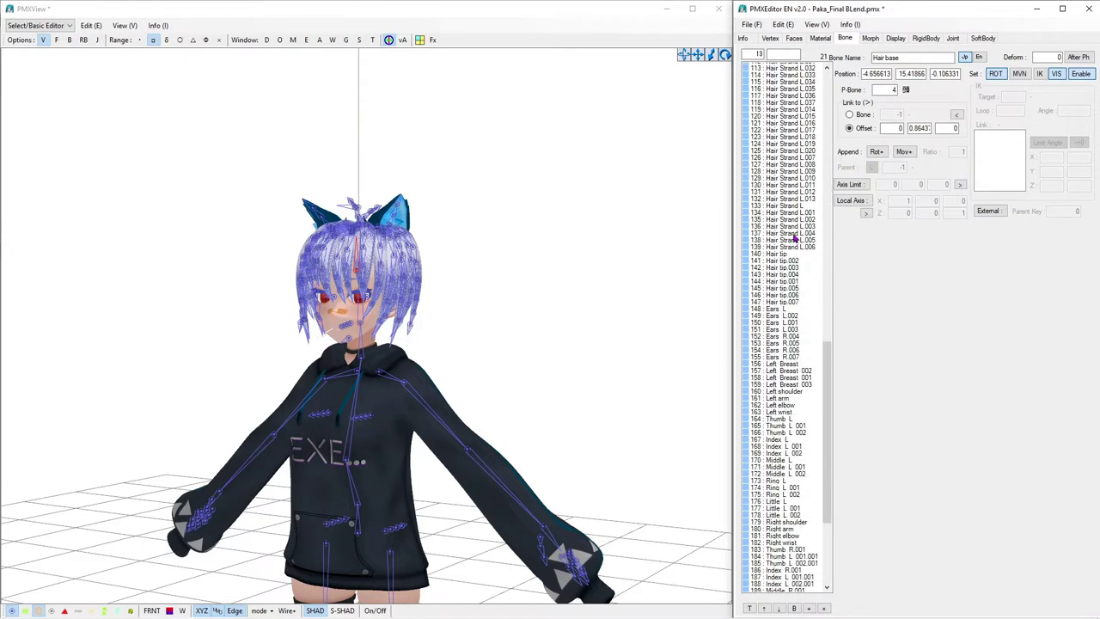
scroll(795, 240, down, 2)
click(793, 364)
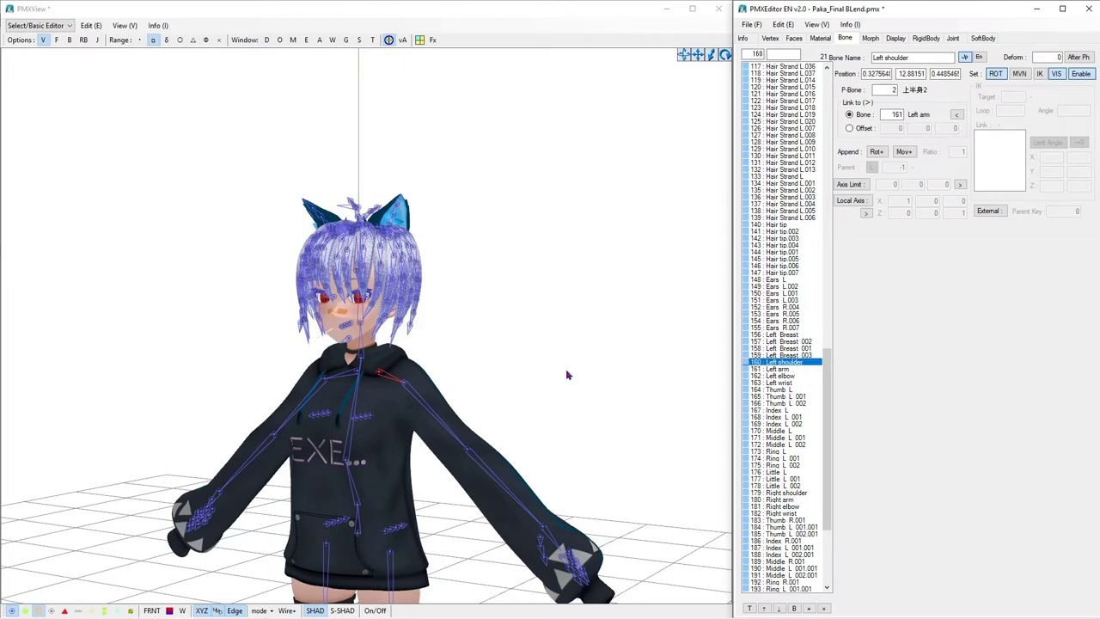
middle_drag(567, 373, 560, 354)
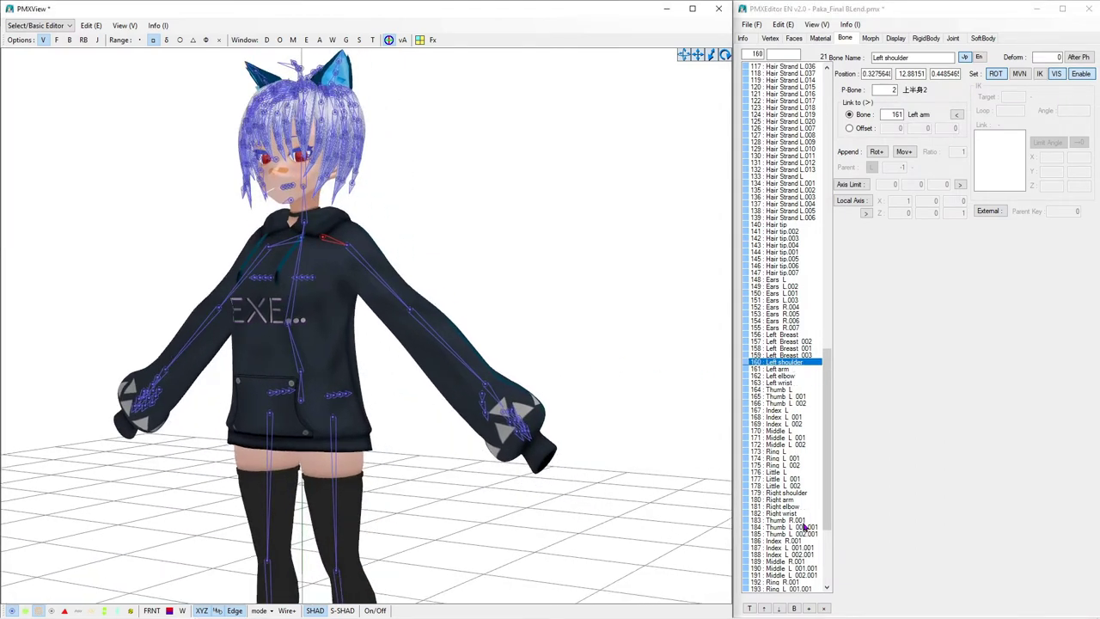
scroll(799, 537, down, 6)
scroll(799, 540, down, 4)
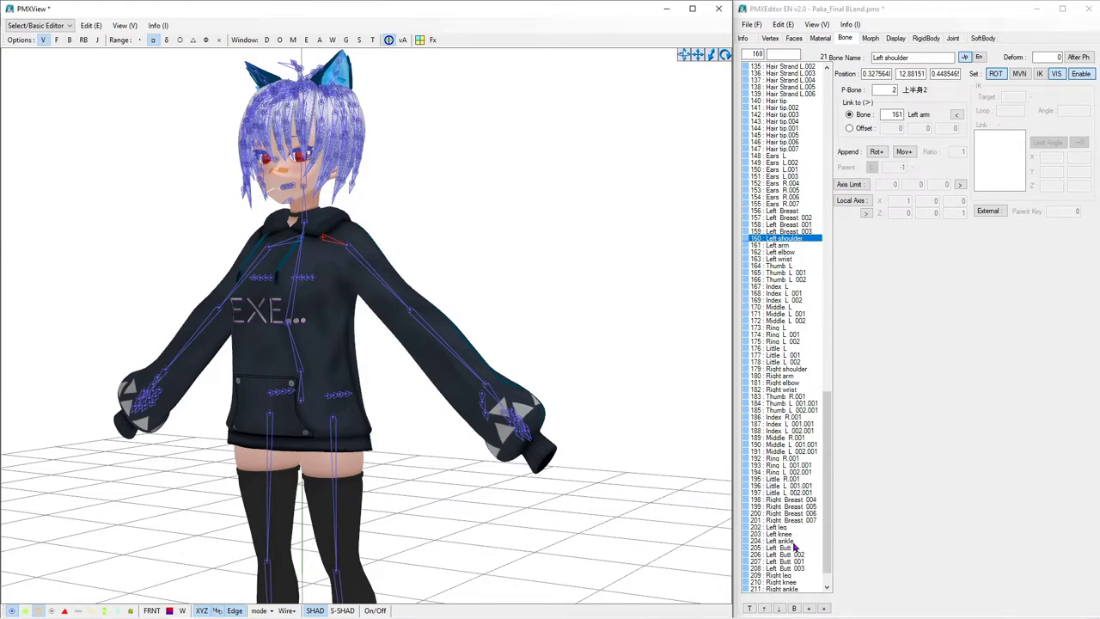
scroll(795, 541, down, 1)
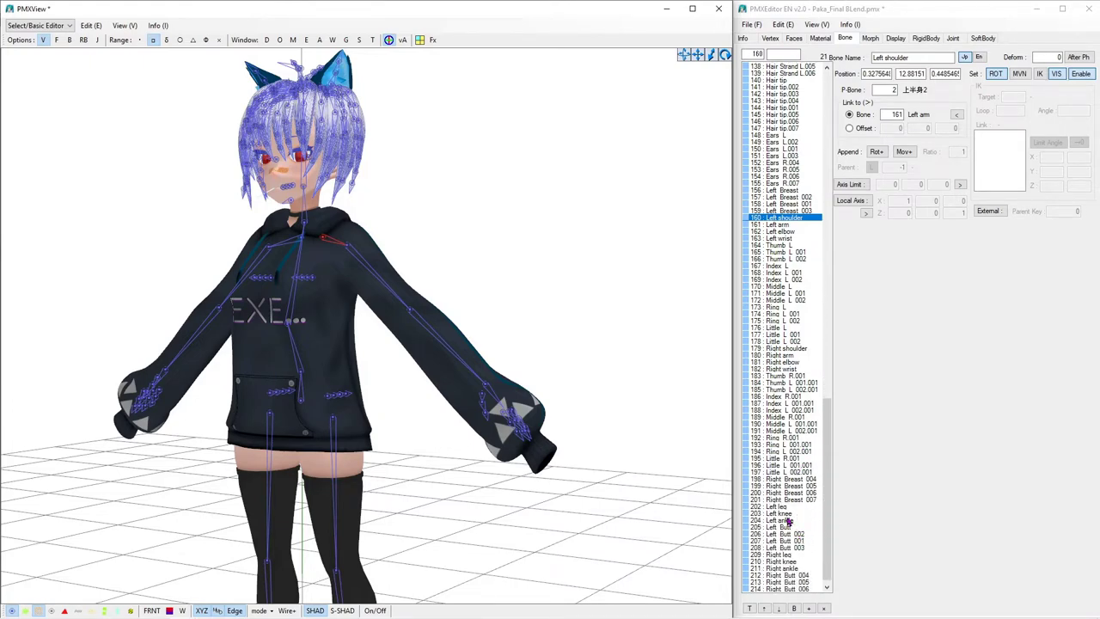
shift+click(785, 521)
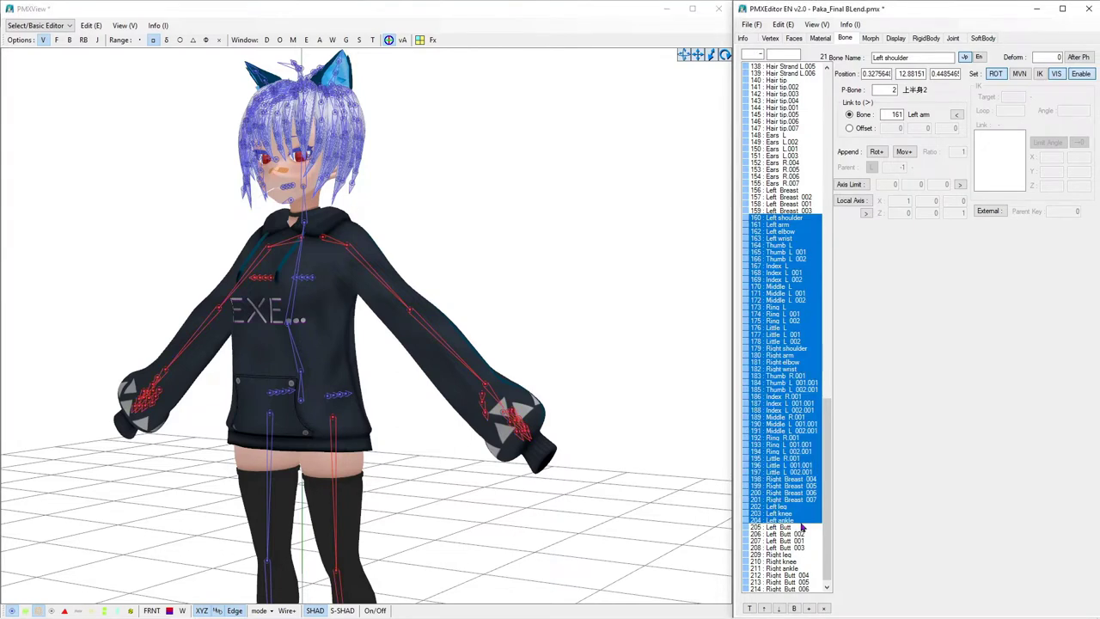
scroll(797, 528, down, 1)
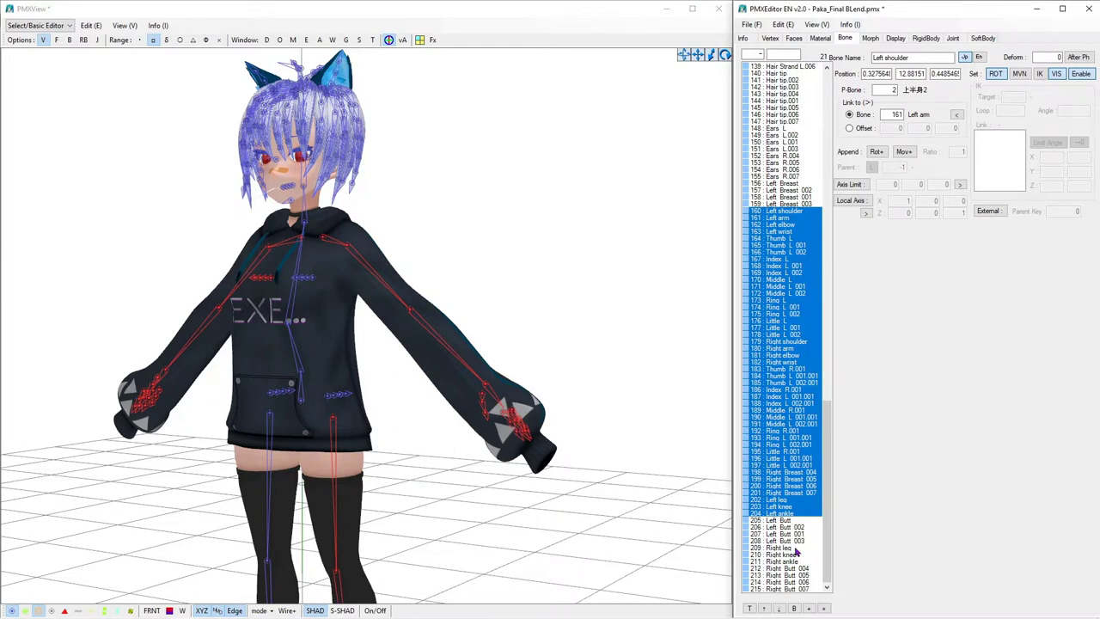
ctrl+click(794, 548)
ctrl+click(791, 555)
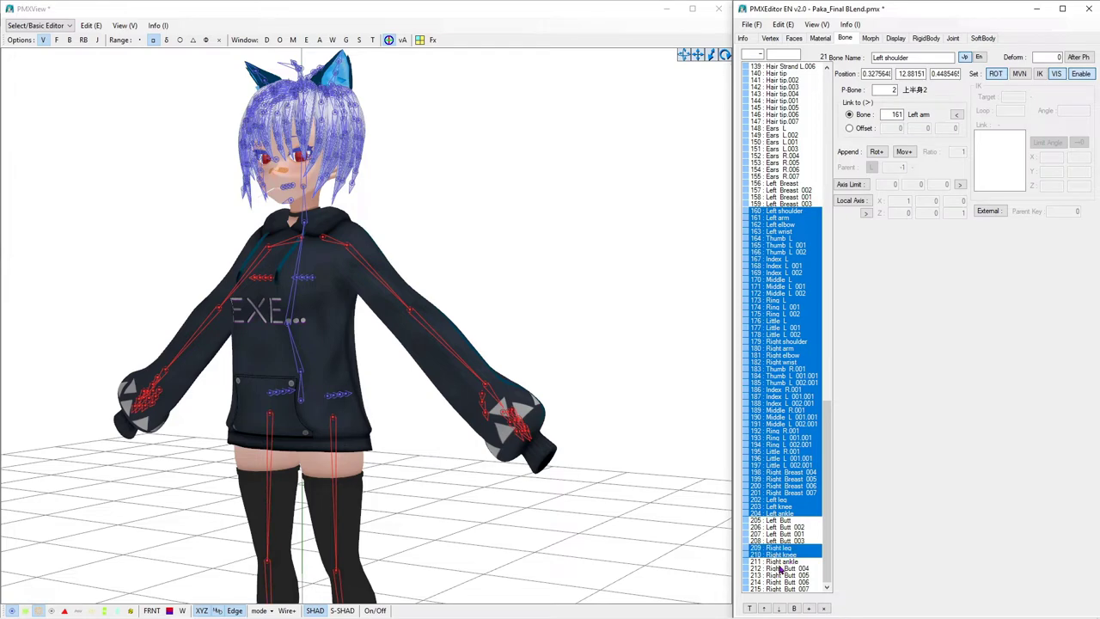
ctrl+click(779, 562)
scroll(528, 512, down, 2)
mouse_move(528, 512)
middle_down()
mouse_move(545, 479)
mouse_move(542, 520)
middle_up()
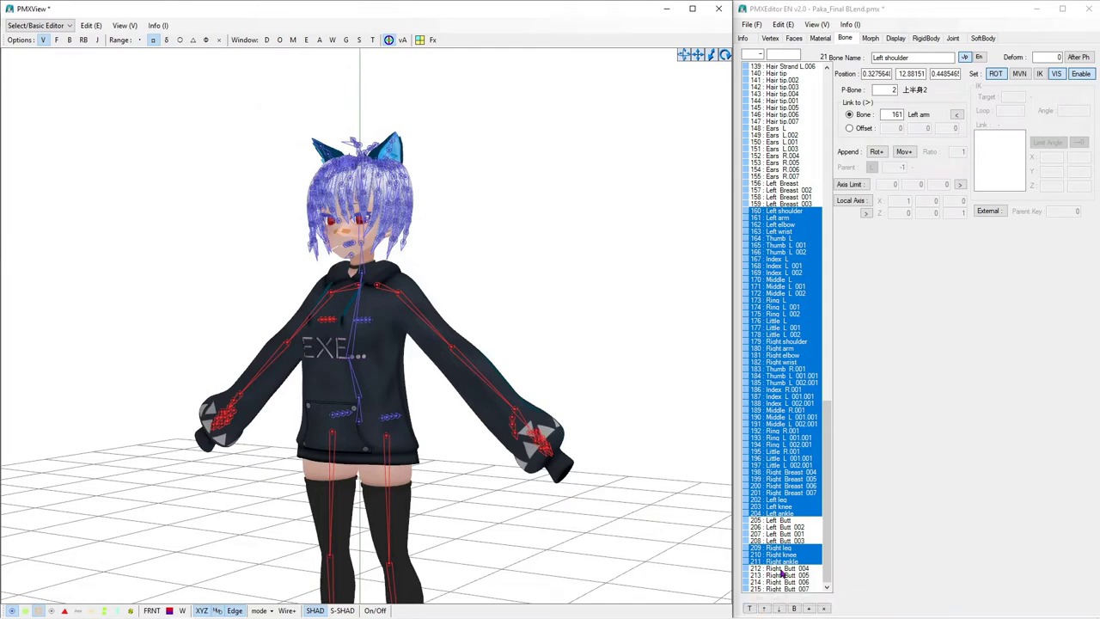
scroll(799, 392, up, 20)
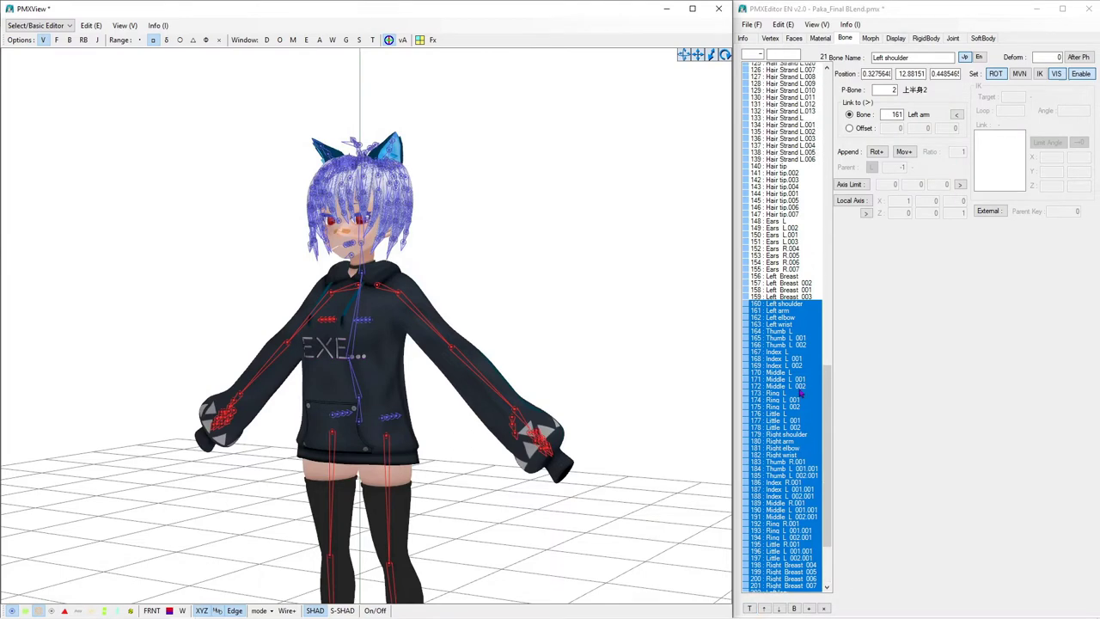
scroll(799, 392, up, 20)
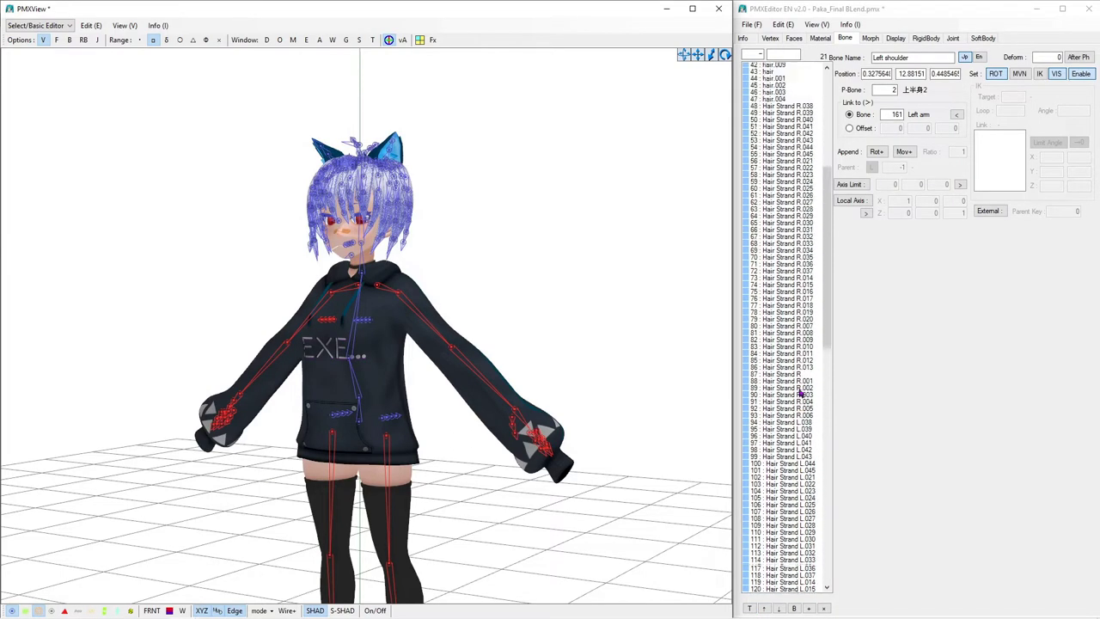
scroll(799, 392, up, 1)
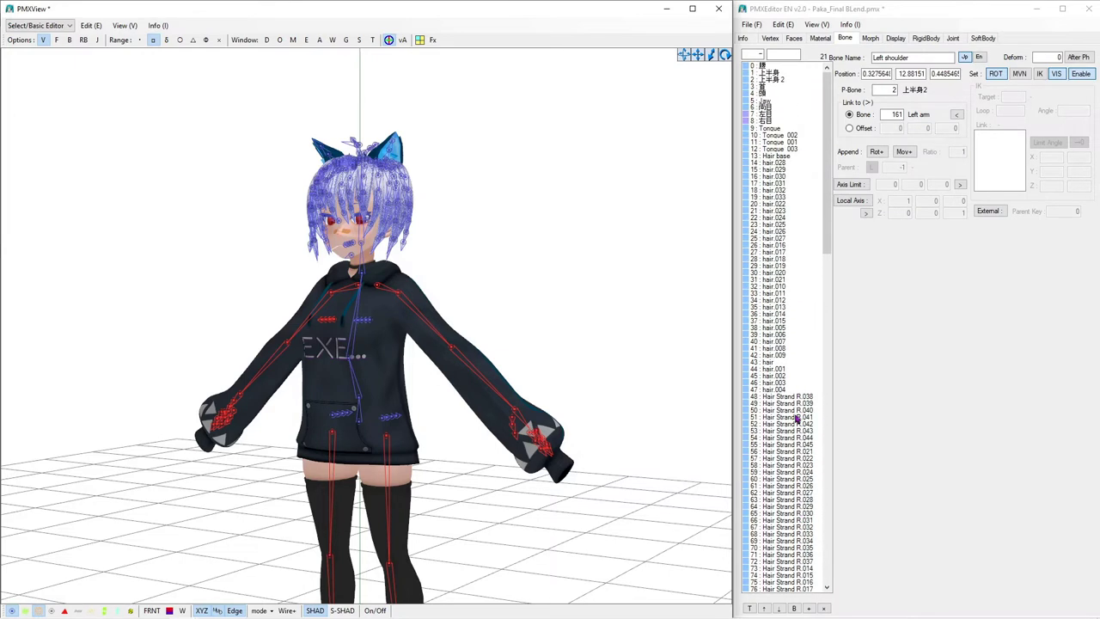
click(749, 608)
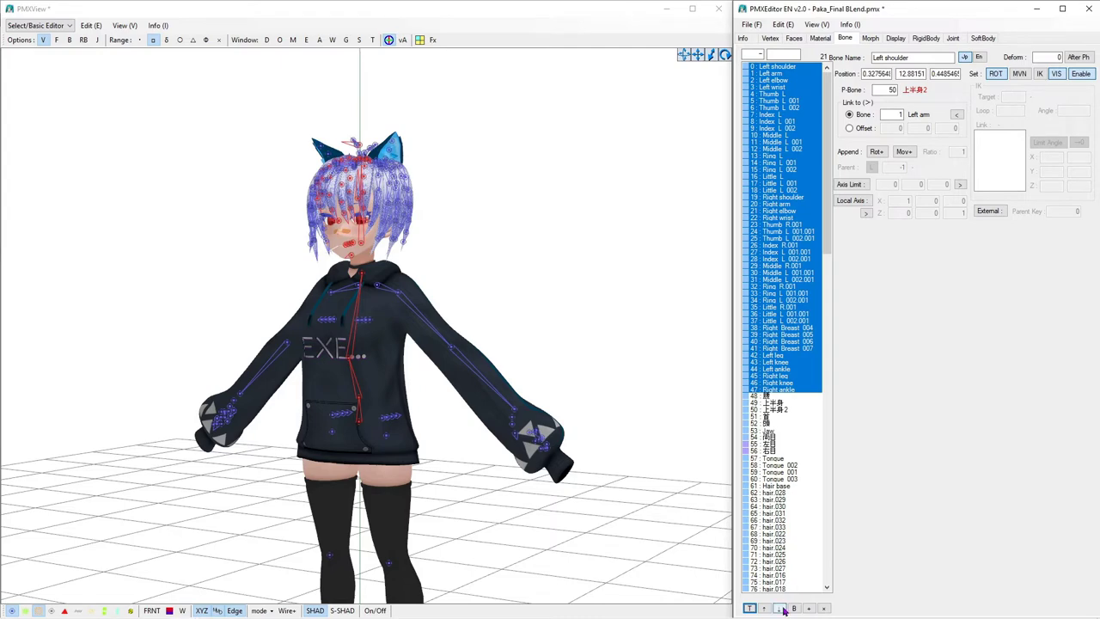
Step: Shift the selected limb bones down the bone list until they sit between Tongue_003 and Hair base
click(780, 609)
click(779, 608)
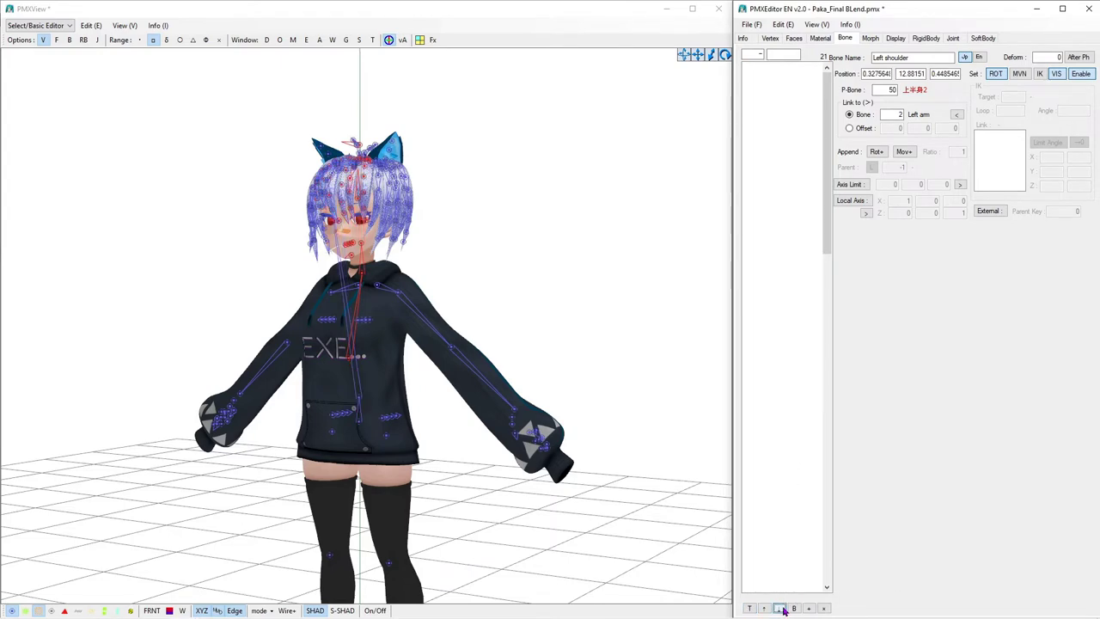
click(780, 609)
click(779, 609)
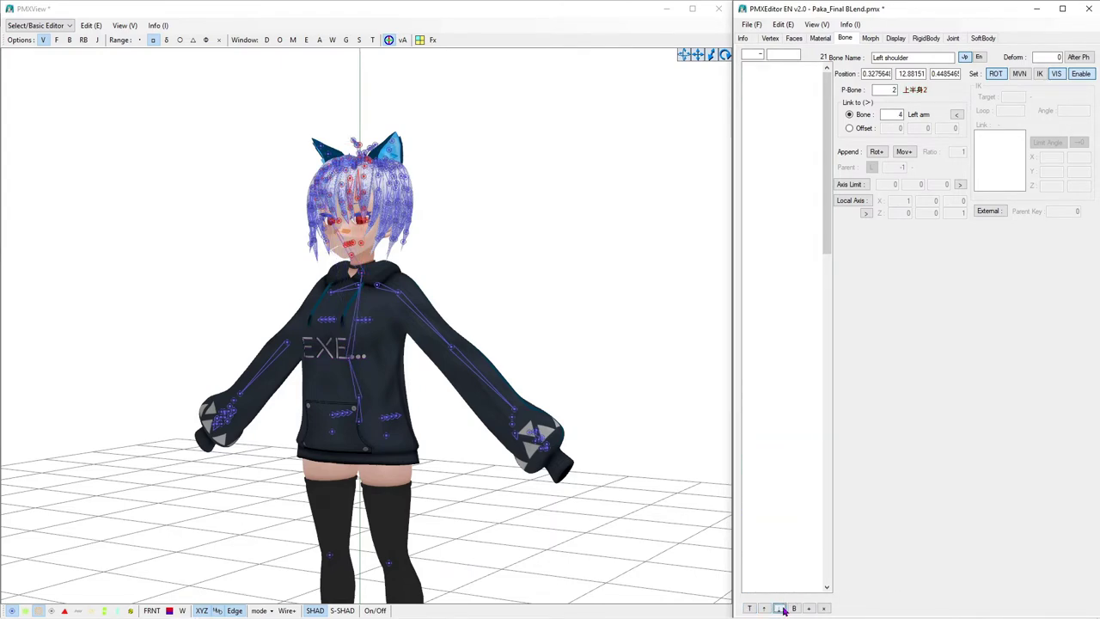
click(779, 609)
click(780, 609)
click(779, 608)
click(780, 609)
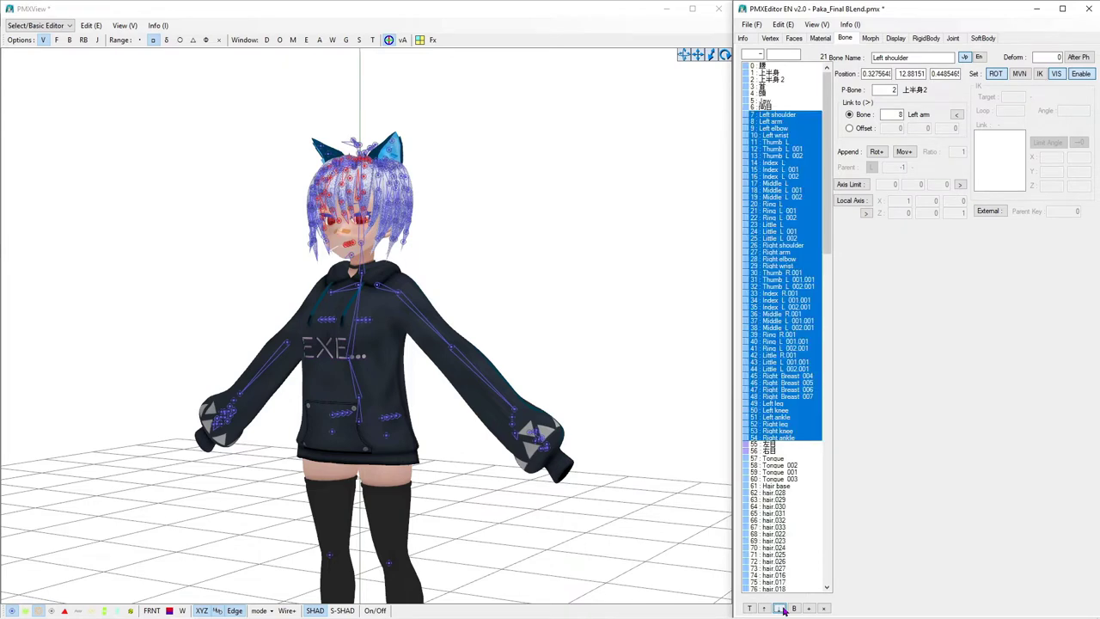
click(779, 609)
click(779, 609)
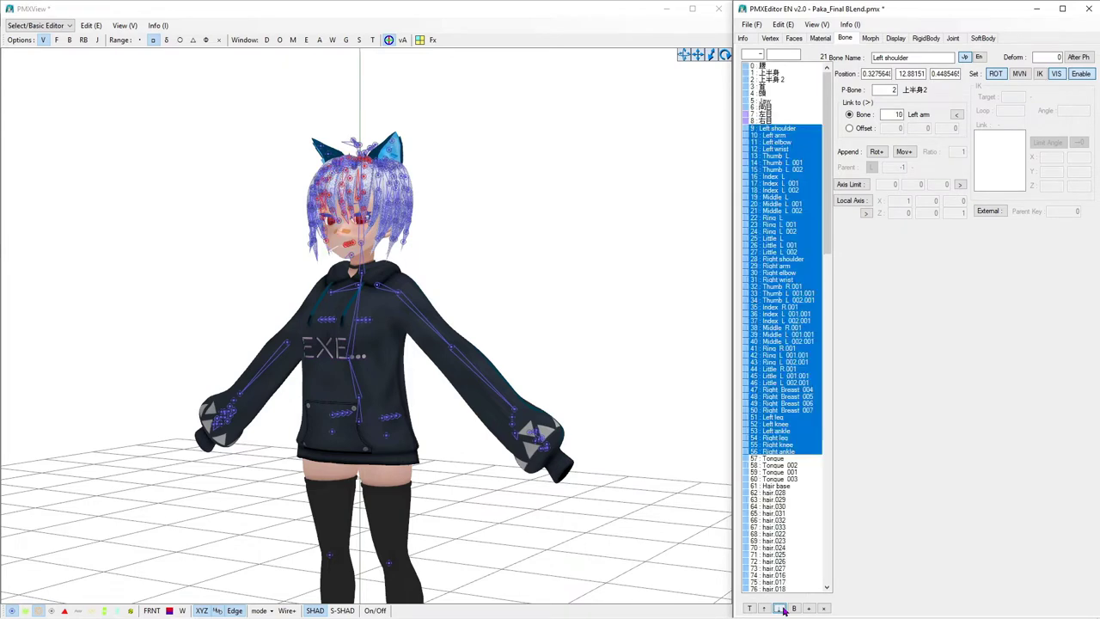
click(779, 608)
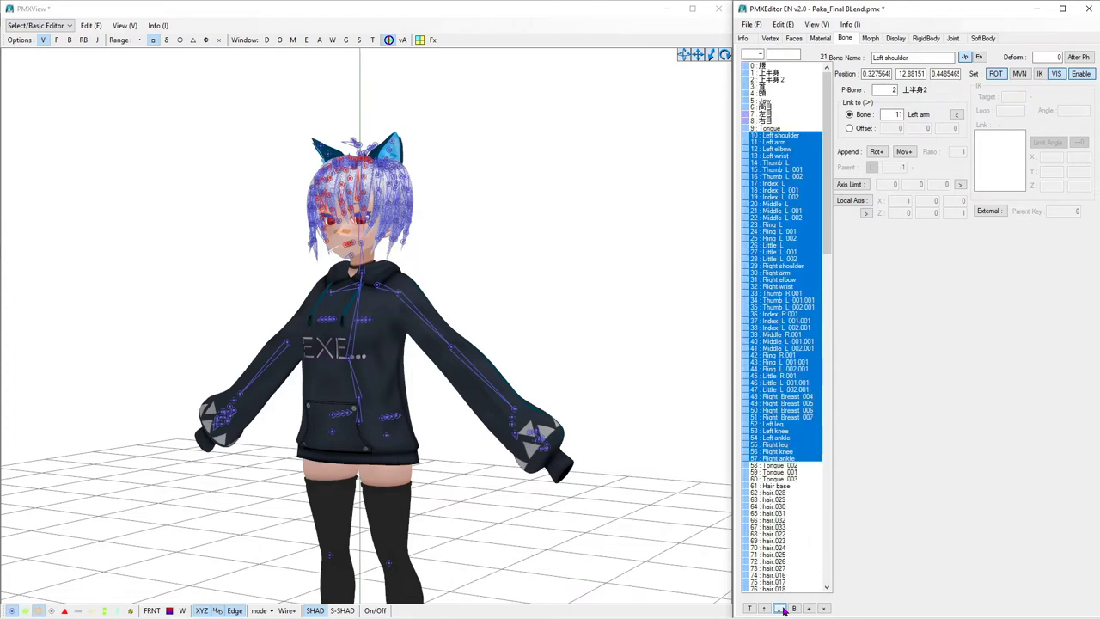
click(776, 608)
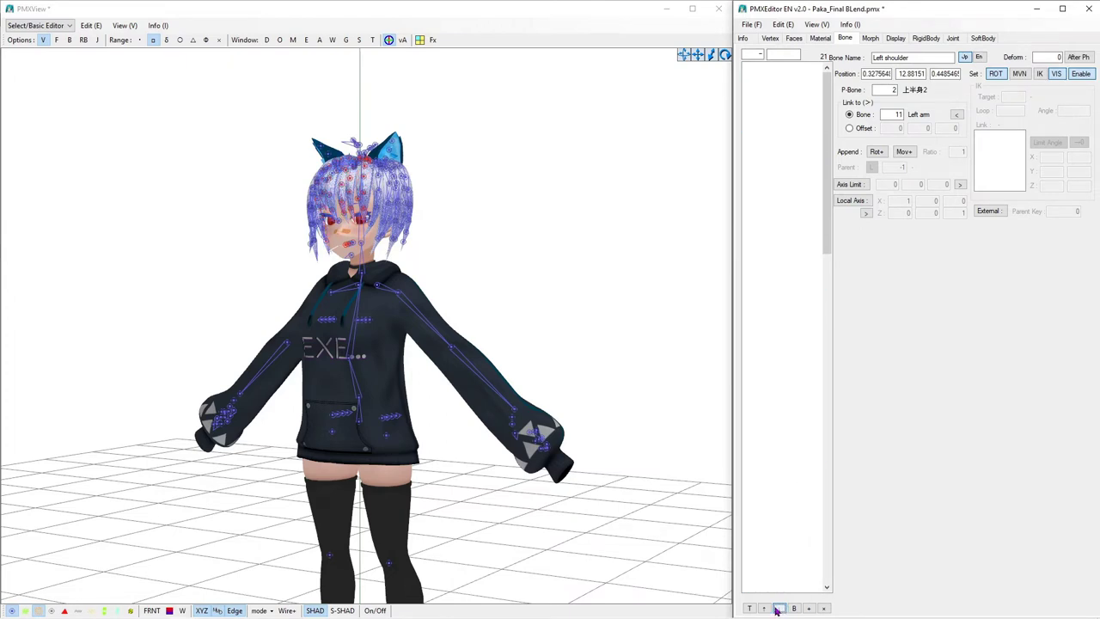
click(776, 608)
click(776, 608)
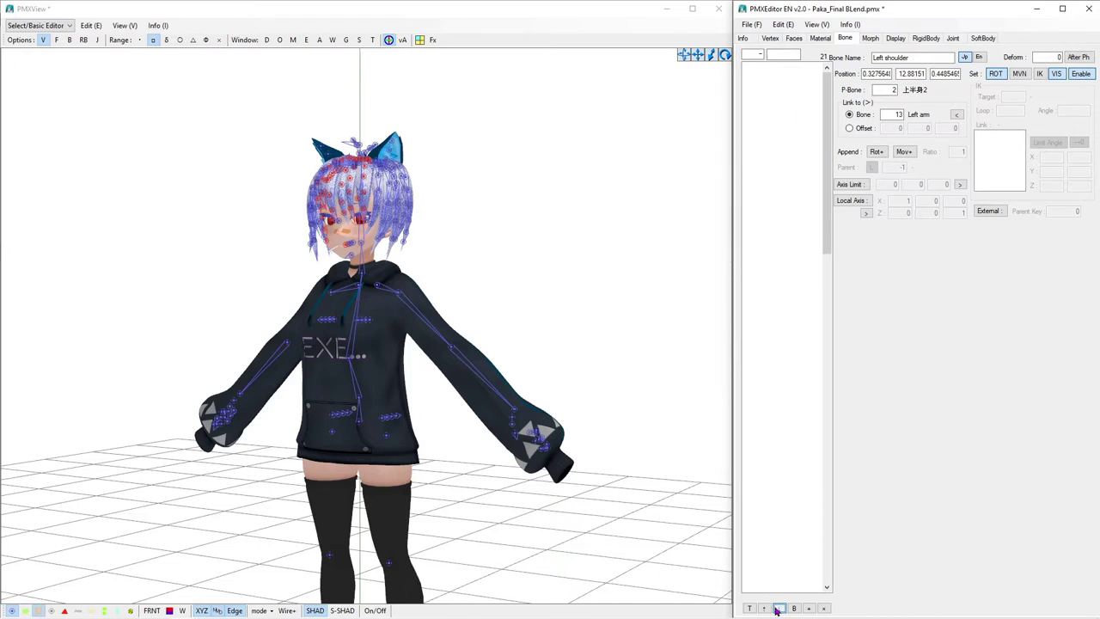
click(800, 438)
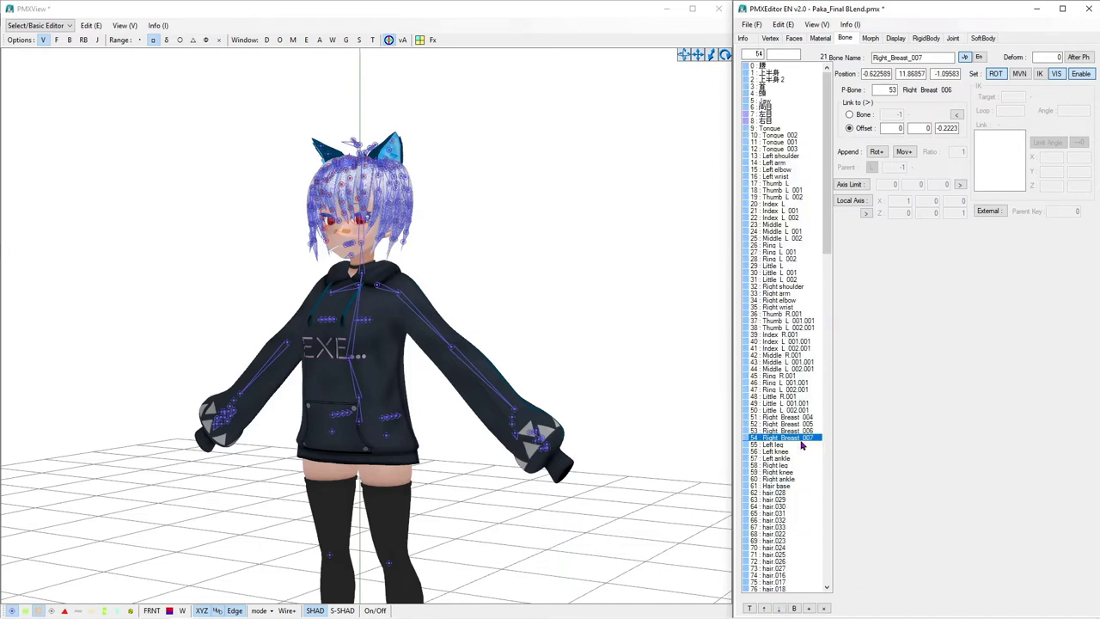
Step: Rename the Left shoulder bone to 左肩 and the Left arm bone to 左腕
click(792, 156)
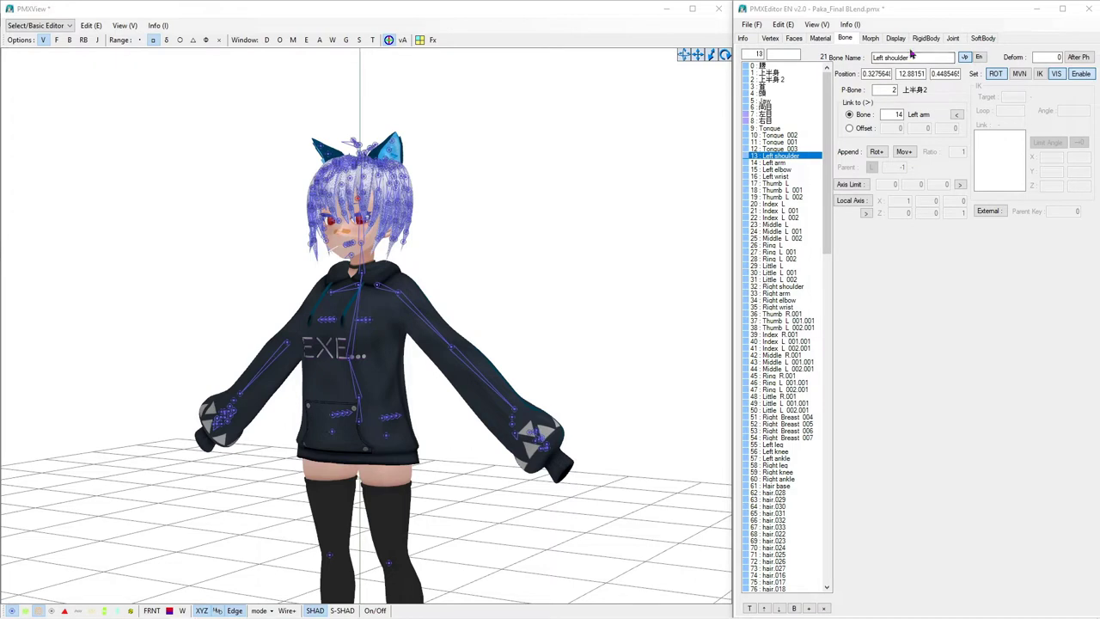
drag(913, 57, 862, 61)
text(左肩)
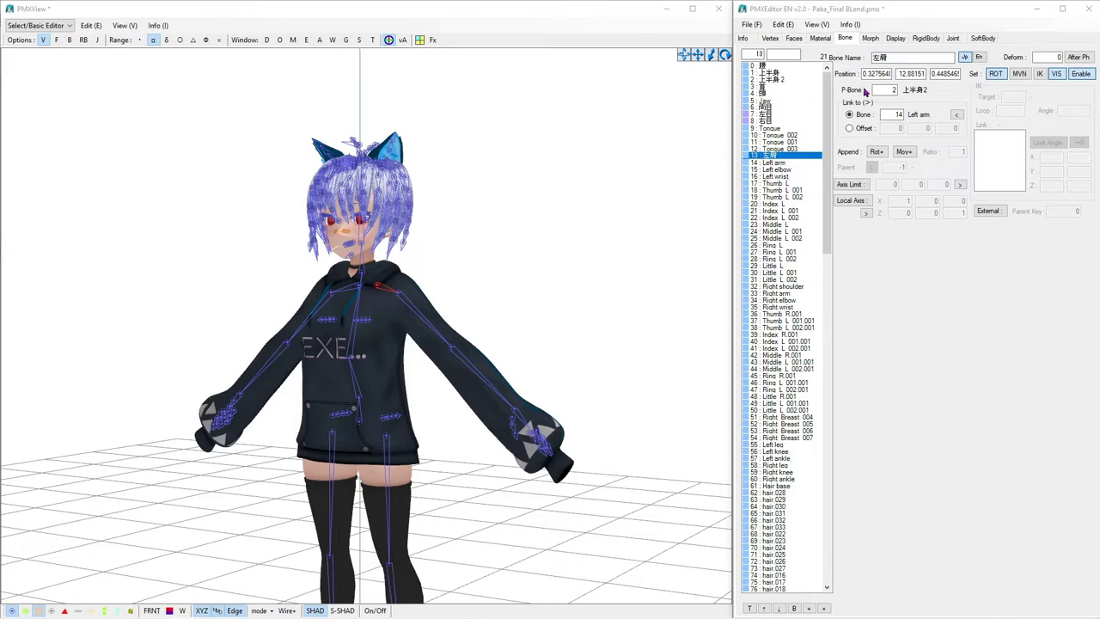
click(778, 162)
drag(914, 56, 854, 60)
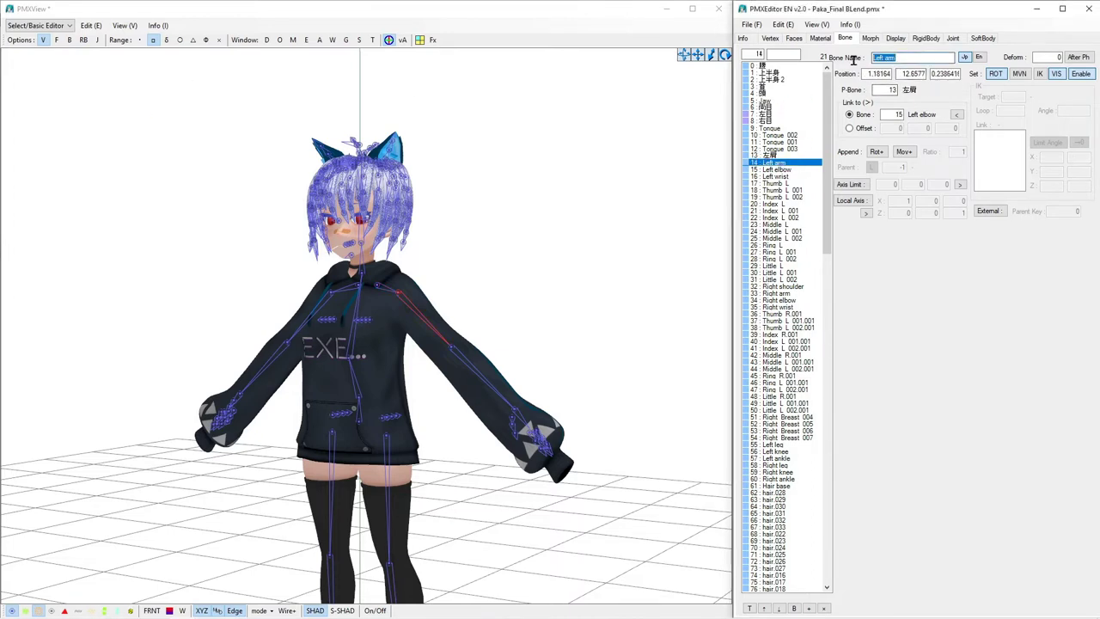
text(左腕)
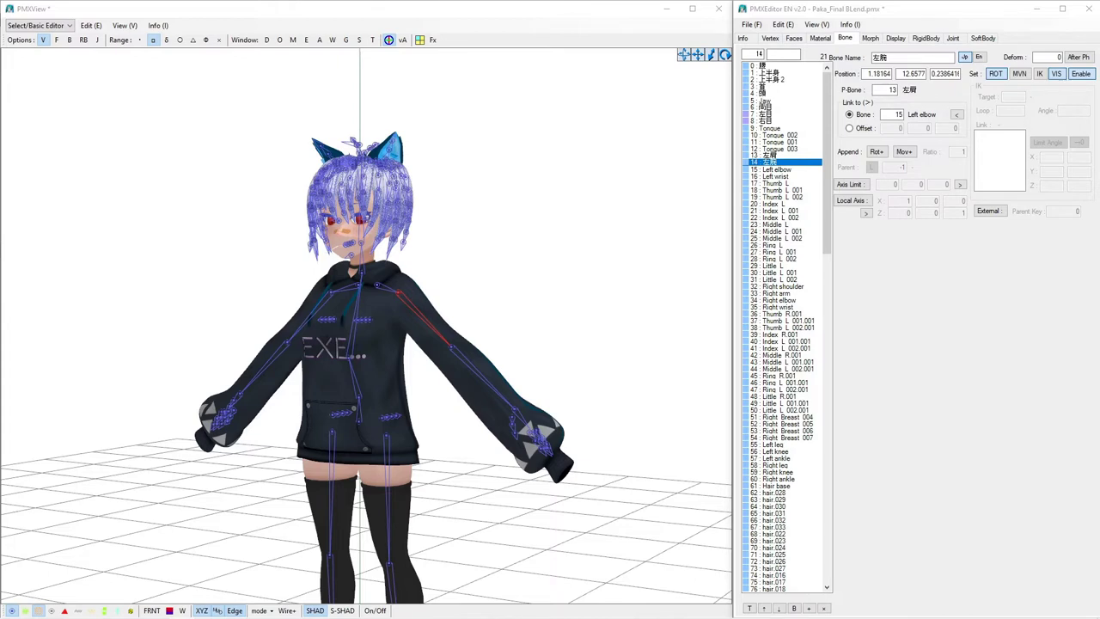
Step: Rename the Left elbow bone to 左ひじ and the Left wrist bone to 左手首
click(787, 170)
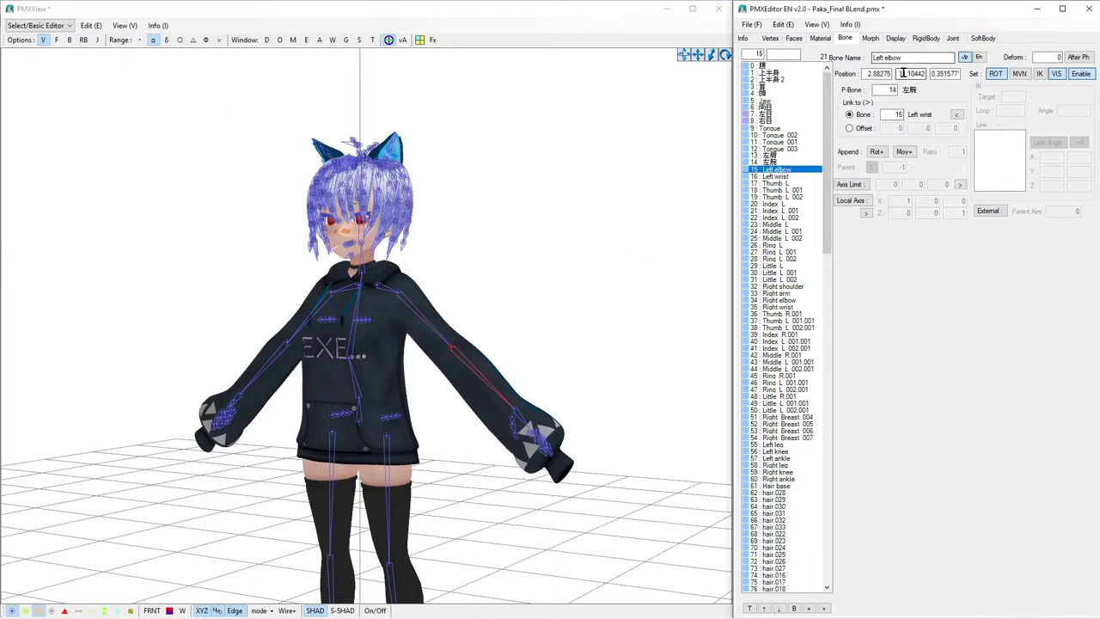
drag(908, 58, 869, 61)
text(左ひじ)
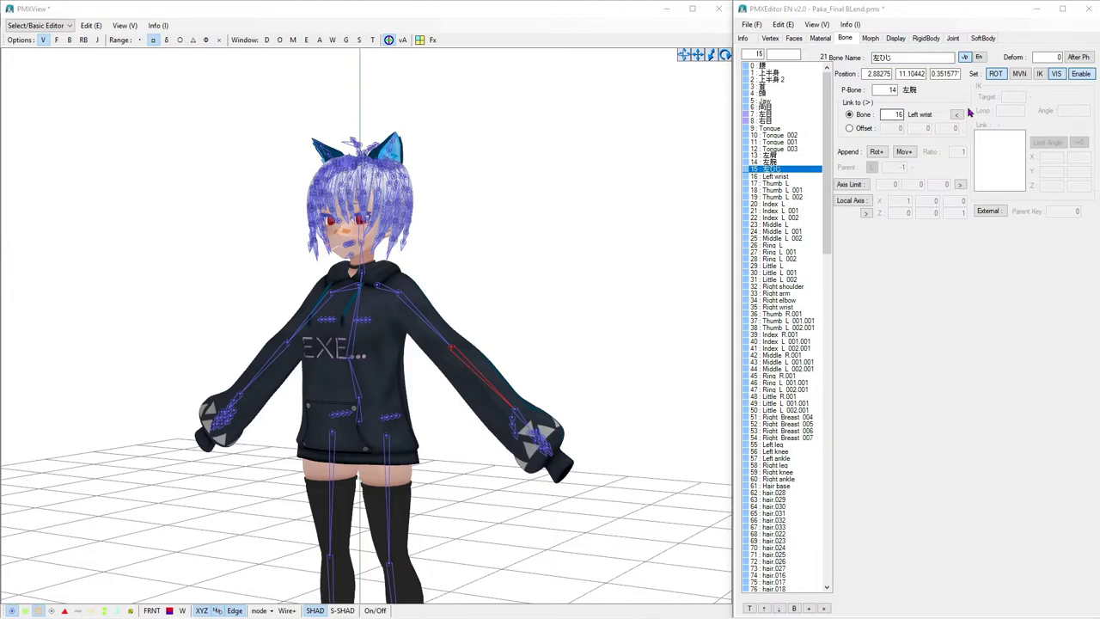
click(770, 183)
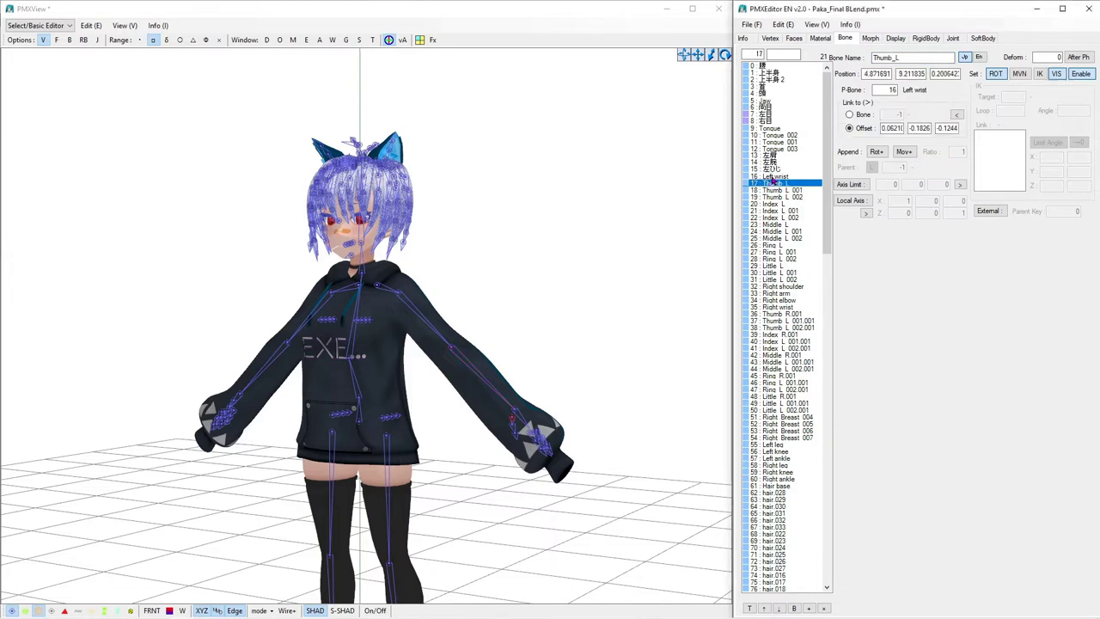
click(770, 176)
triple_click(915, 56)
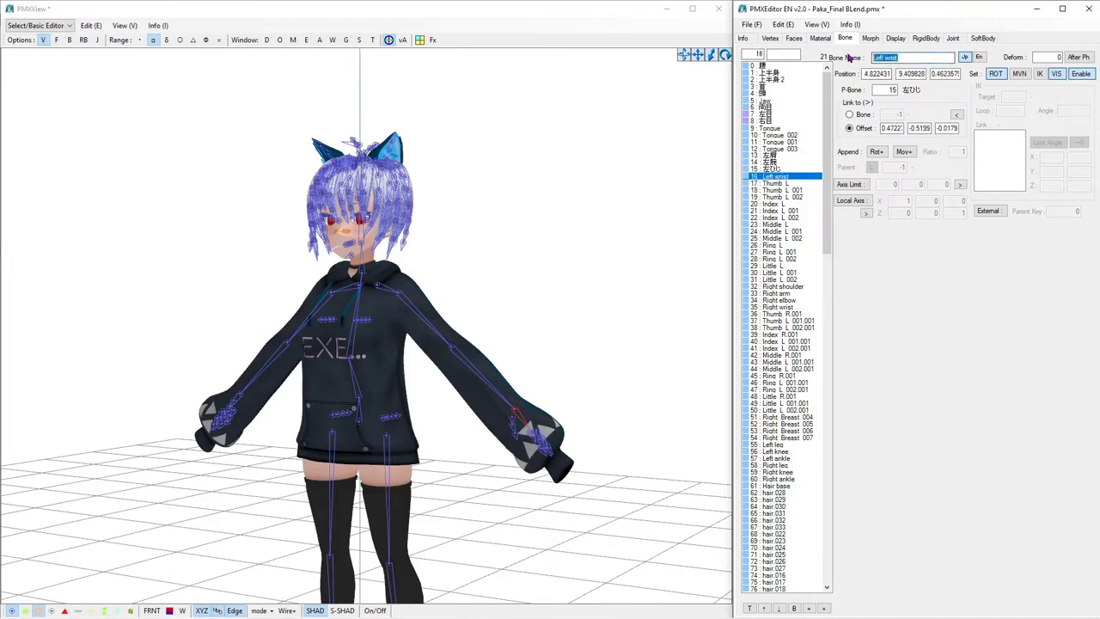
text(左手首)
Step: Select the finger bones Thumb_L through Little_L_002 and check them on the hand from the character's side
click(782, 184)
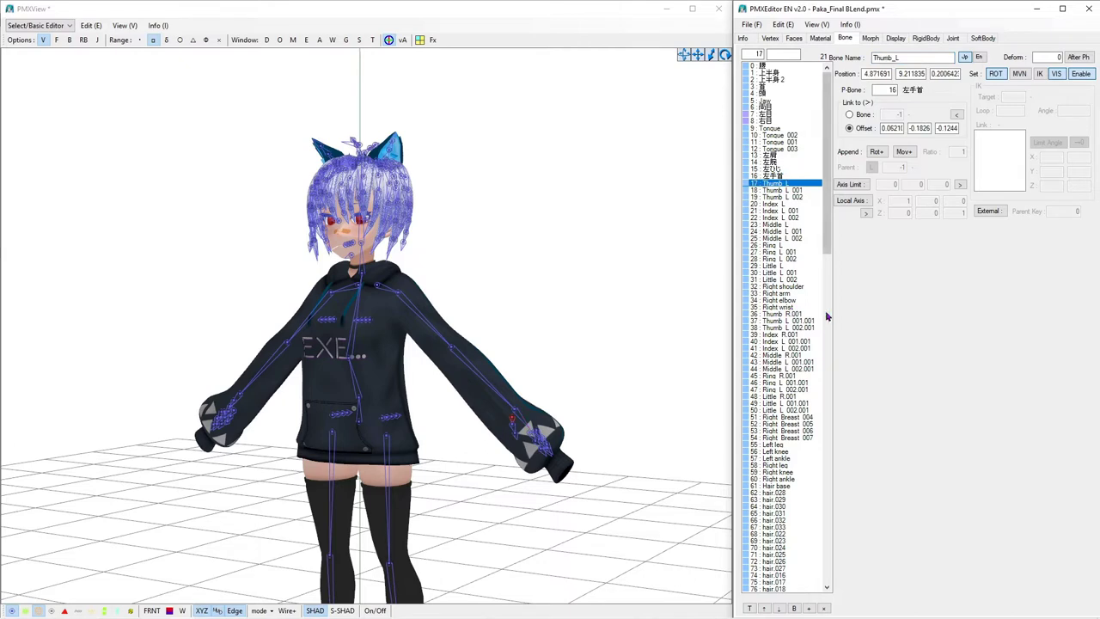
shift+click(784, 282)
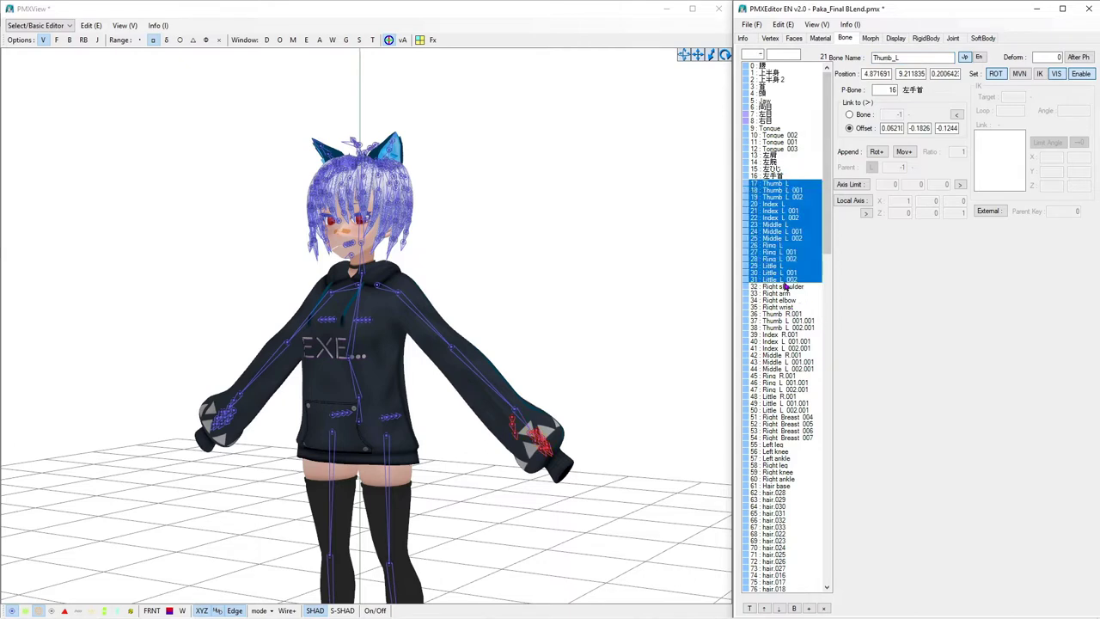
right_drag(660, 337, 636, 339)
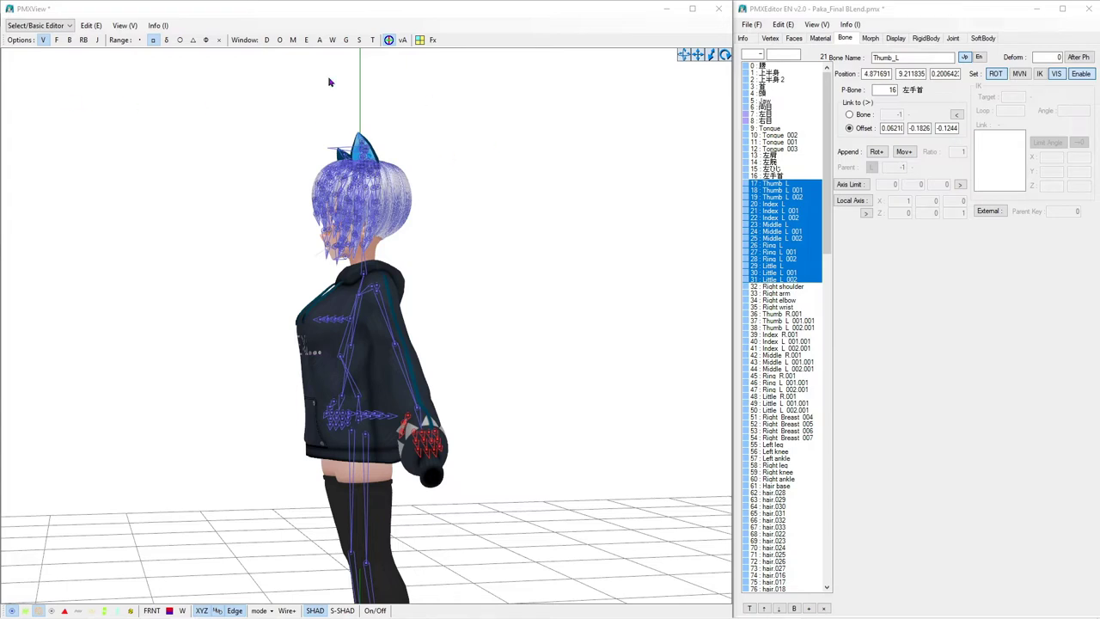
Step: Open the Batch Name Editor for bones and bring the Thumb_L entry into view
click(784, 25)
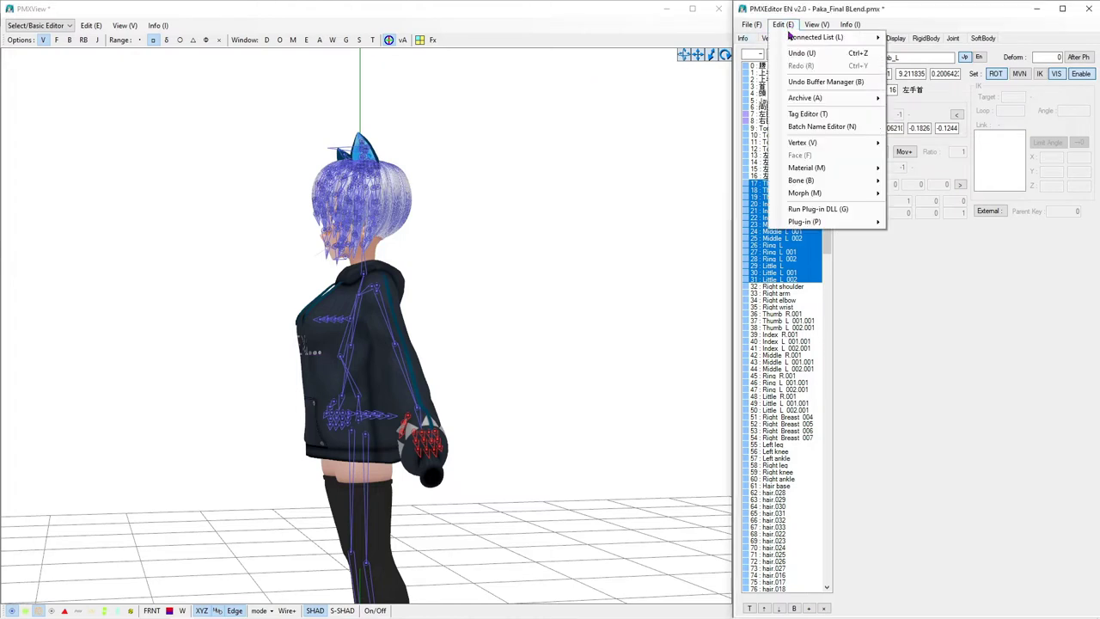
click(835, 127)
click(98, 97)
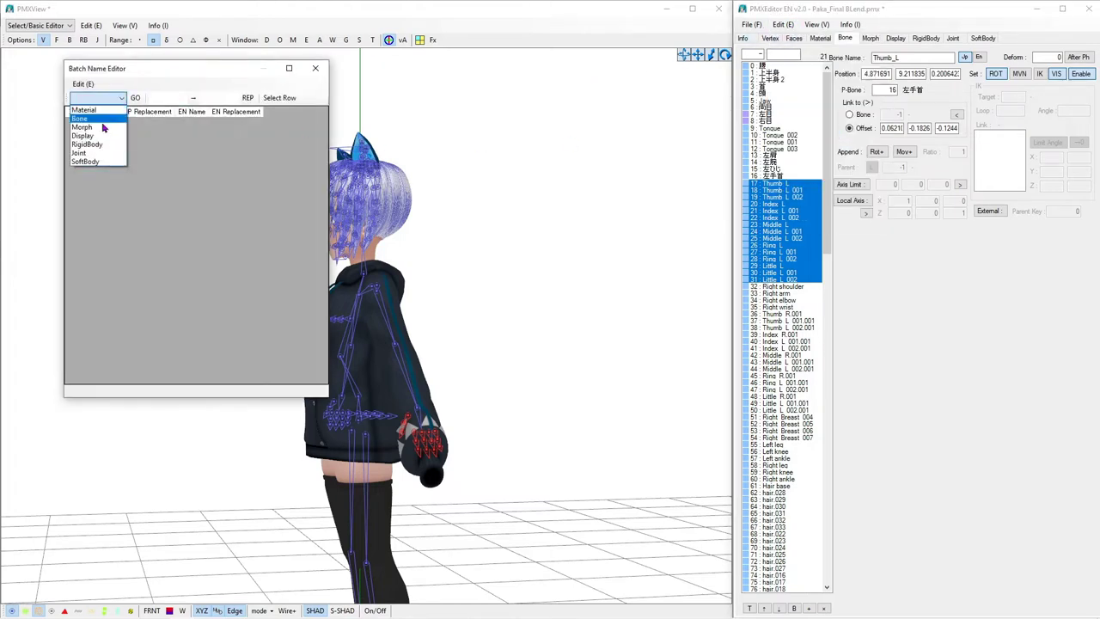
click(86, 118)
scroll(180, 178, down, 8)
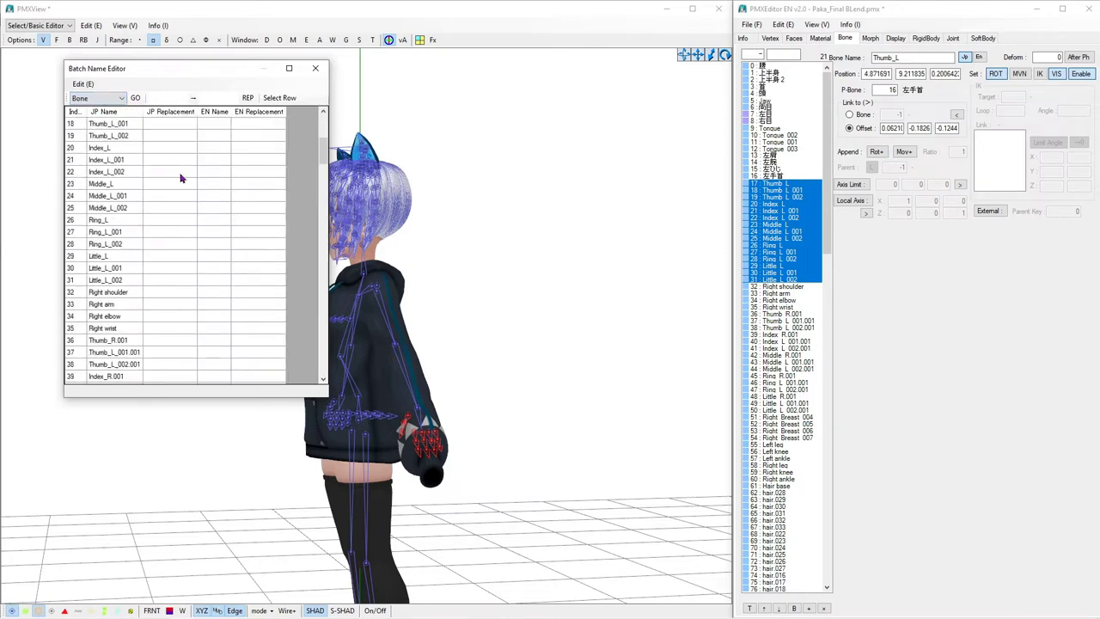
scroll(180, 178, up, 4)
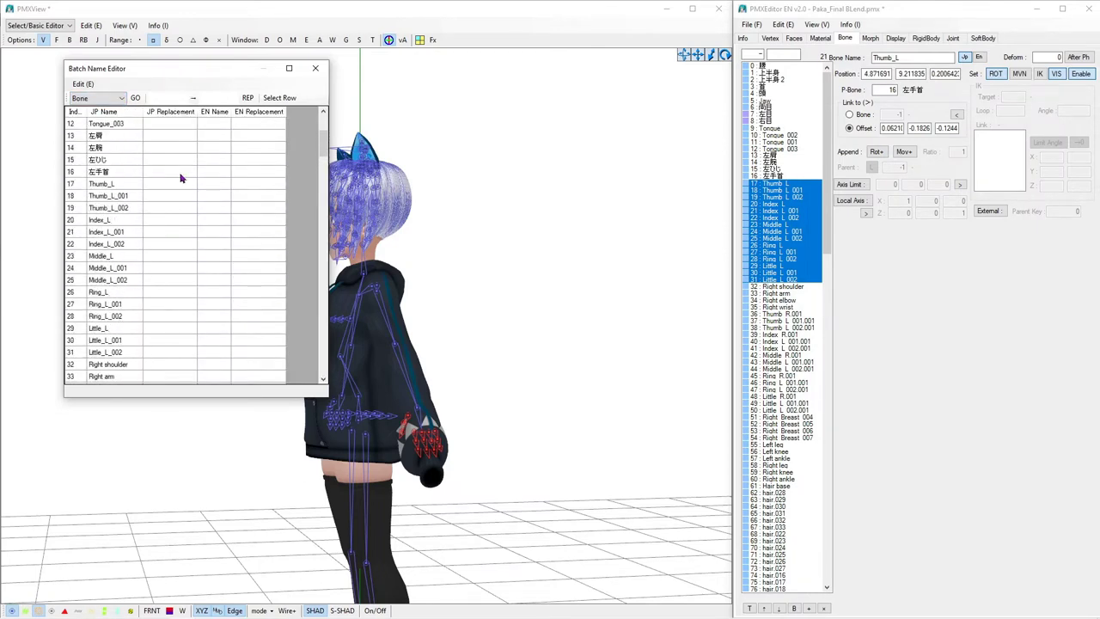
Step: Paste the list of right finger names, 右親指0 through 右手捩3, as Japanese replacements starting at Thumb_L
click(175, 185)
key(ctrl+v)
scroll(205, 222, down, 2)
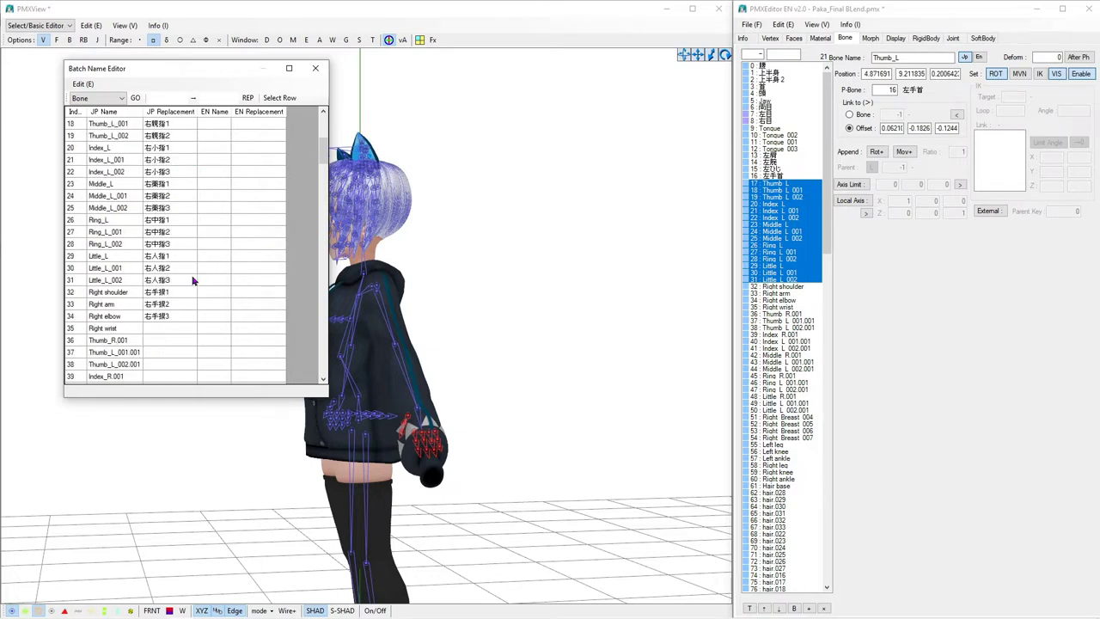
scroll(196, 279, up, 2)
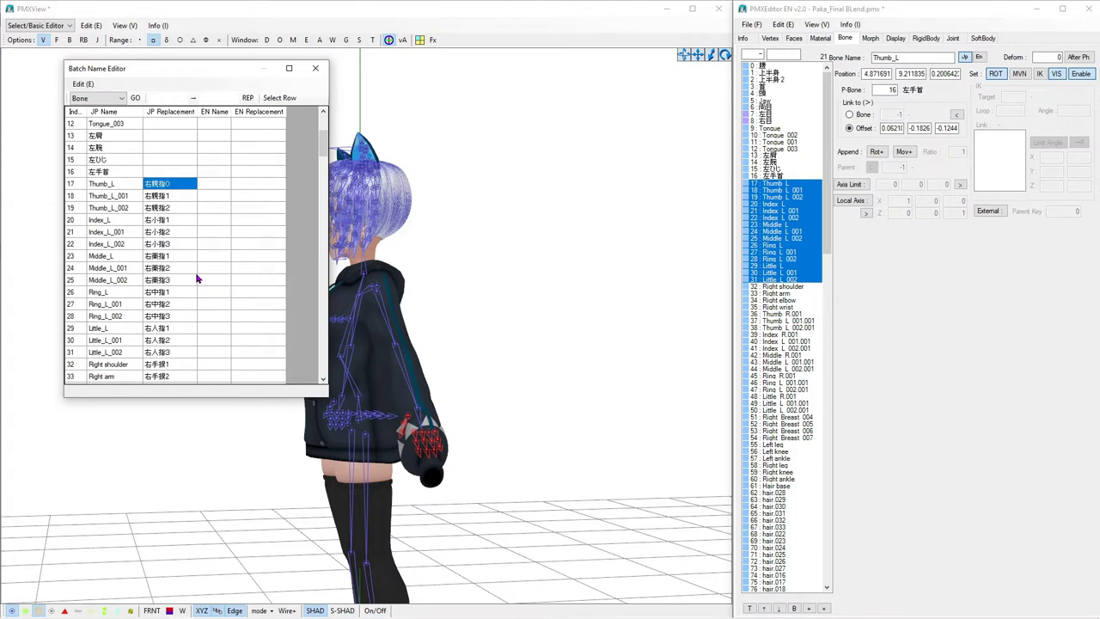
scroll(197, 278, down, 2)
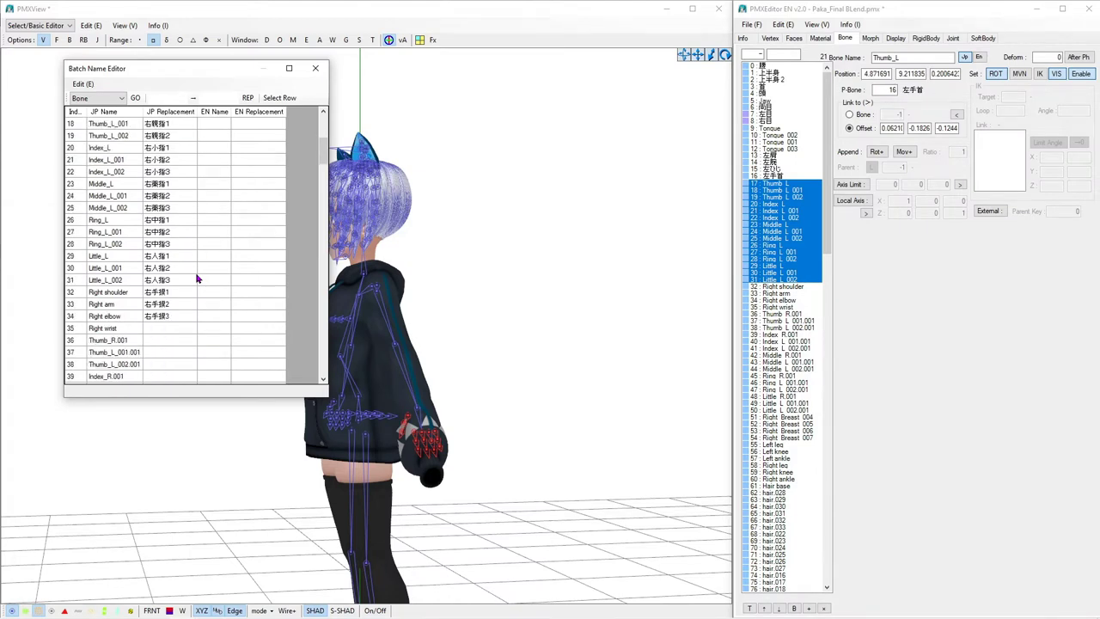
scroll(197, 278, down, 2)
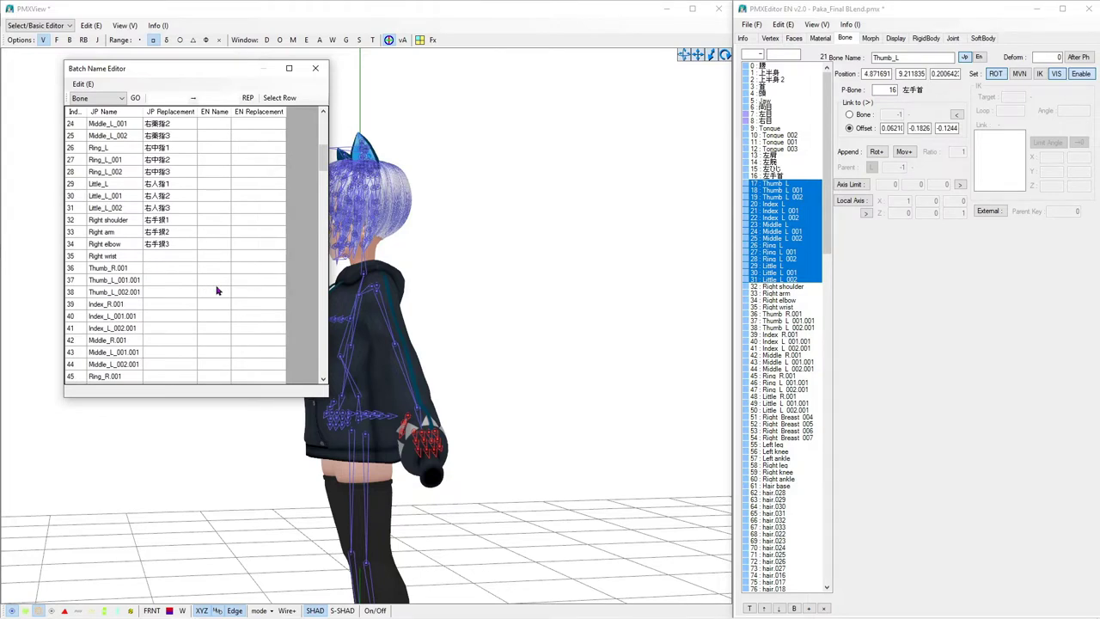
scroll(211, 289, up, 3)
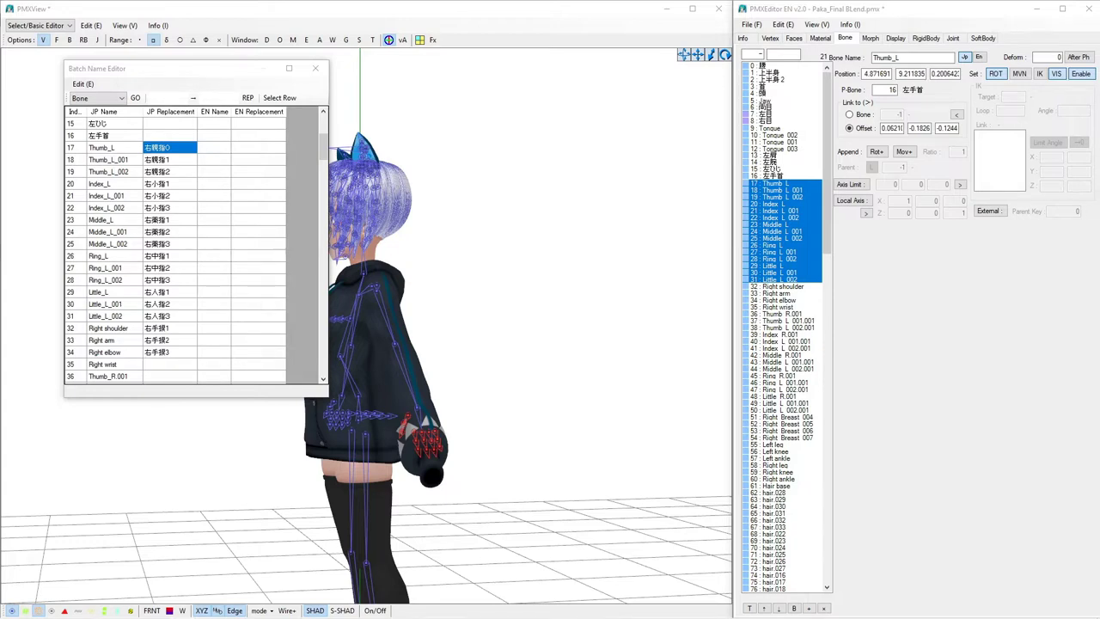
Step: Clear the pasted Japanese replacement names from Thumb_L through Right elbow
click(184, 184)
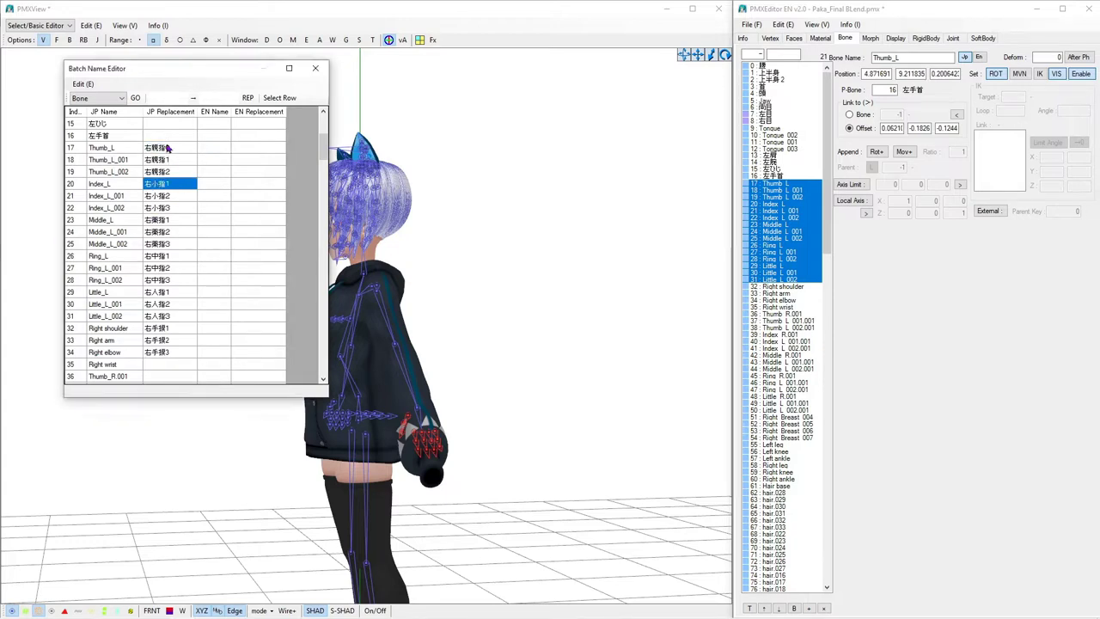
click(168, 148)
shift+click(182, 354)
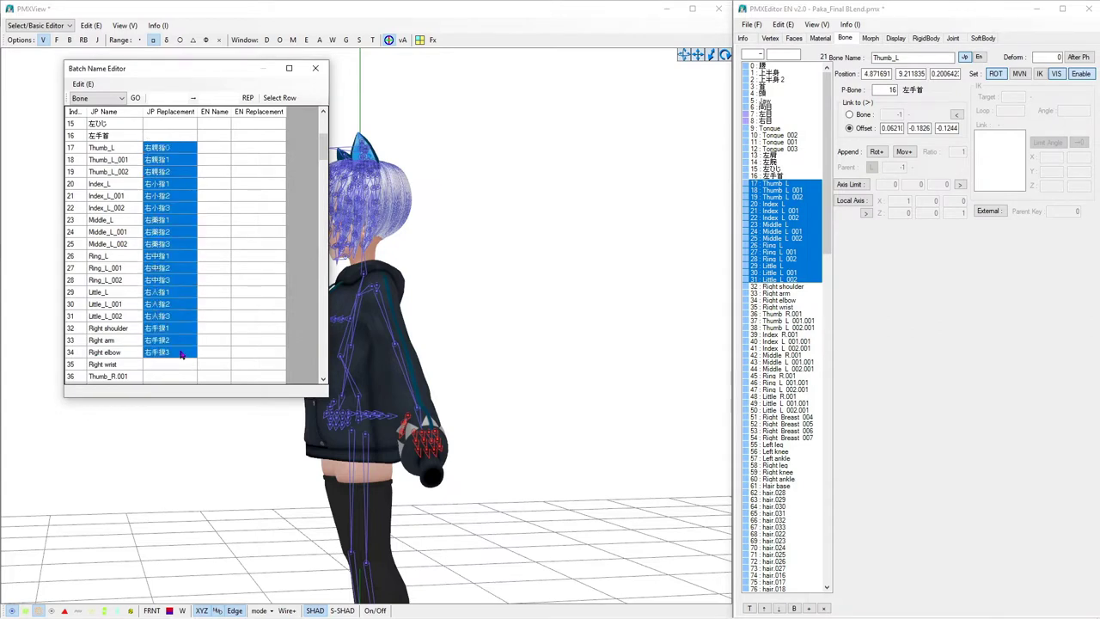
key(Delete)
click(216, 353)
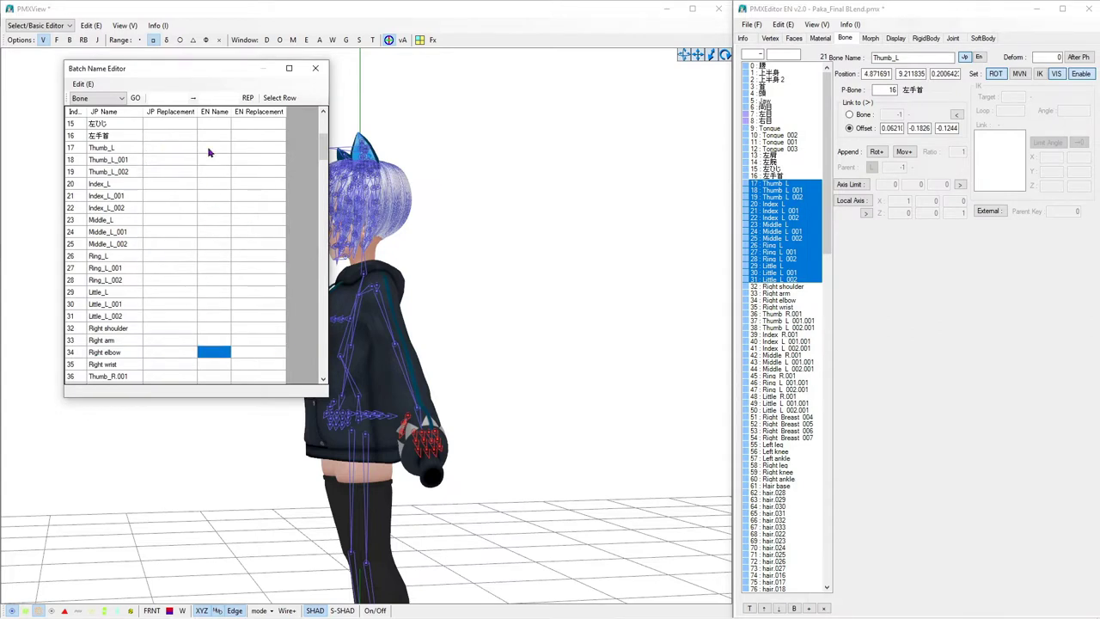
Step: Batch-rename Thumb_L through Little_L_002 with the 右 thumb, 小指, 薬指, 中指 and 人指 names, from 右親指0 to 右人指3
click(164, 151)
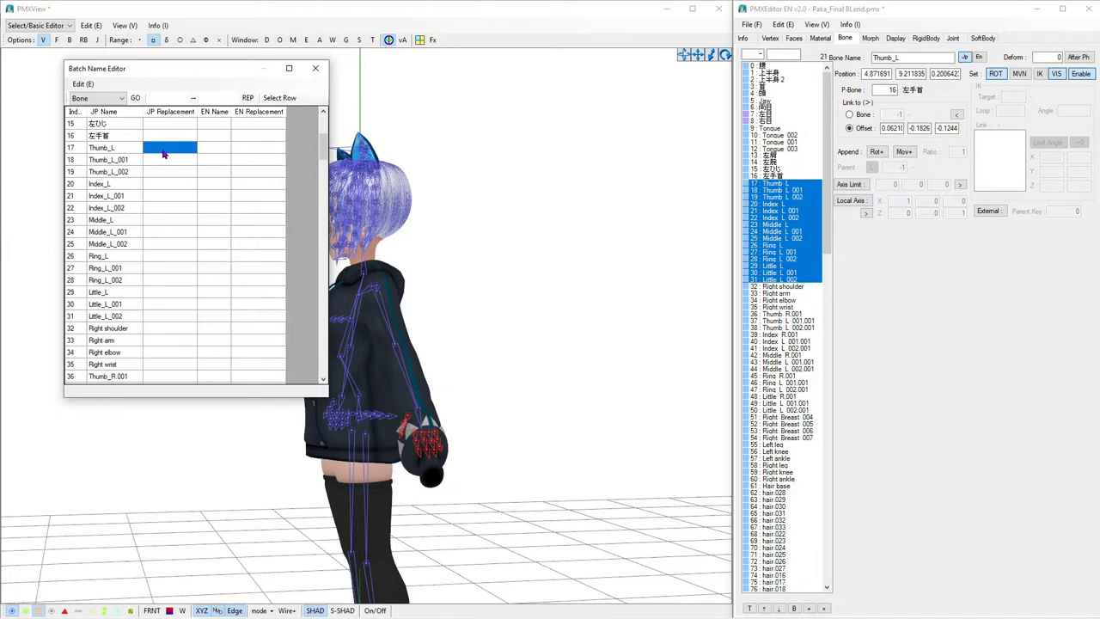
text(右親指0 右親指1 右親指2 右小指1 右小指2 右小指3 右薬指1 右薬指2 右薬指3 右中指1 右中指2 右中指3 右人指1 右人指2 右人指3)
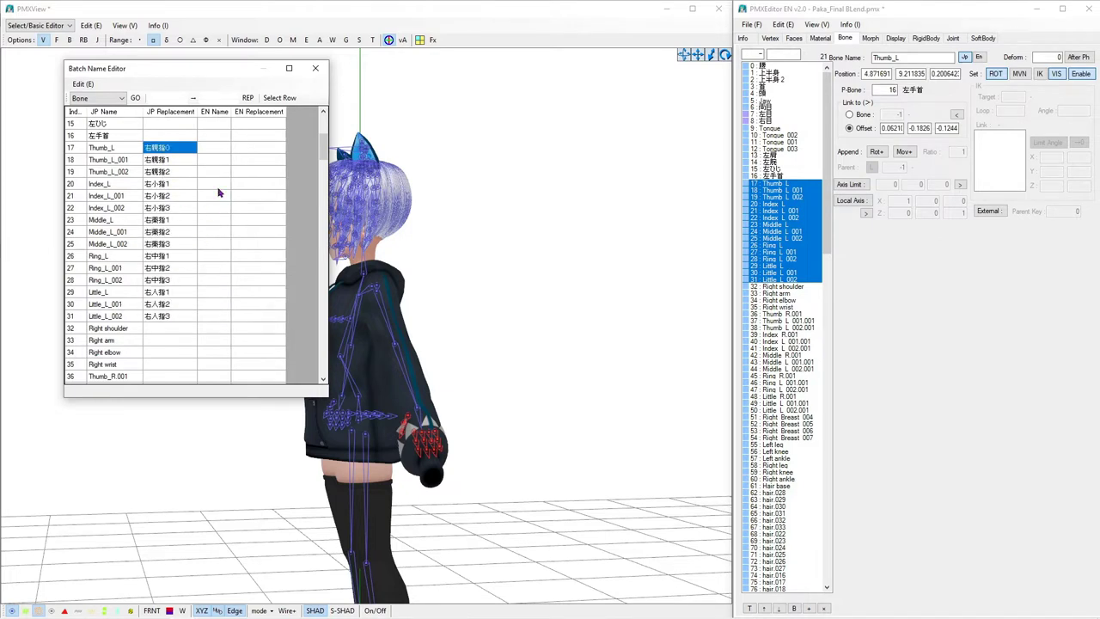
click(135, 97)
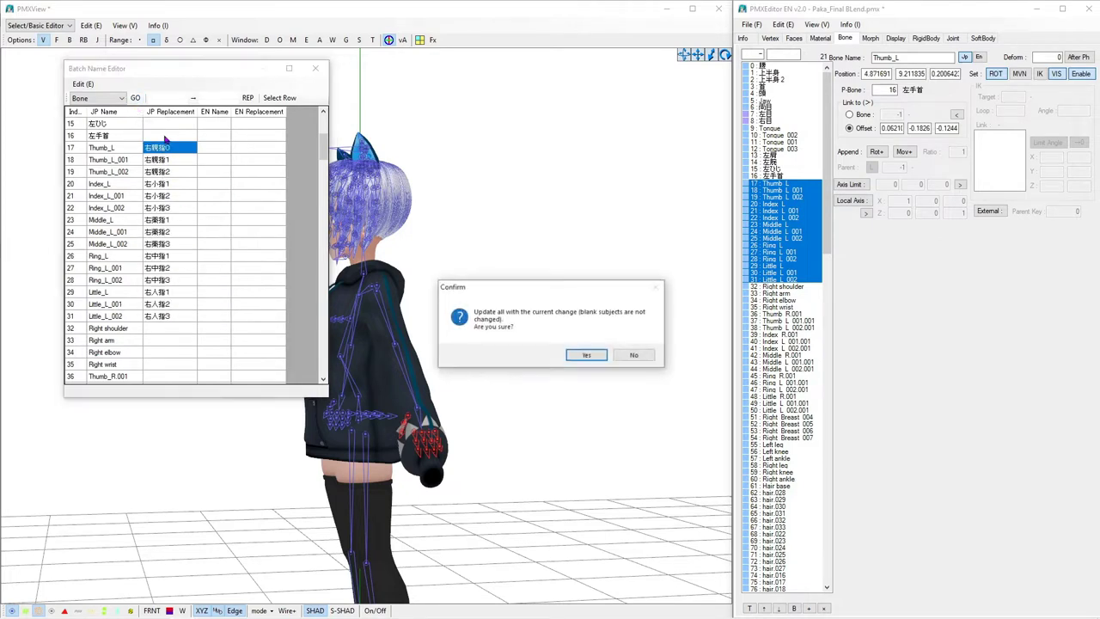
click(601, 355)
Step: Batch-rename Thumb_R.001 through Little_L_002.001 with the 左 thumb, 小指, 薬指, 中指 and 人指 names, from 左親指0 to 左人指3
scroll(268, 216, down, 8)
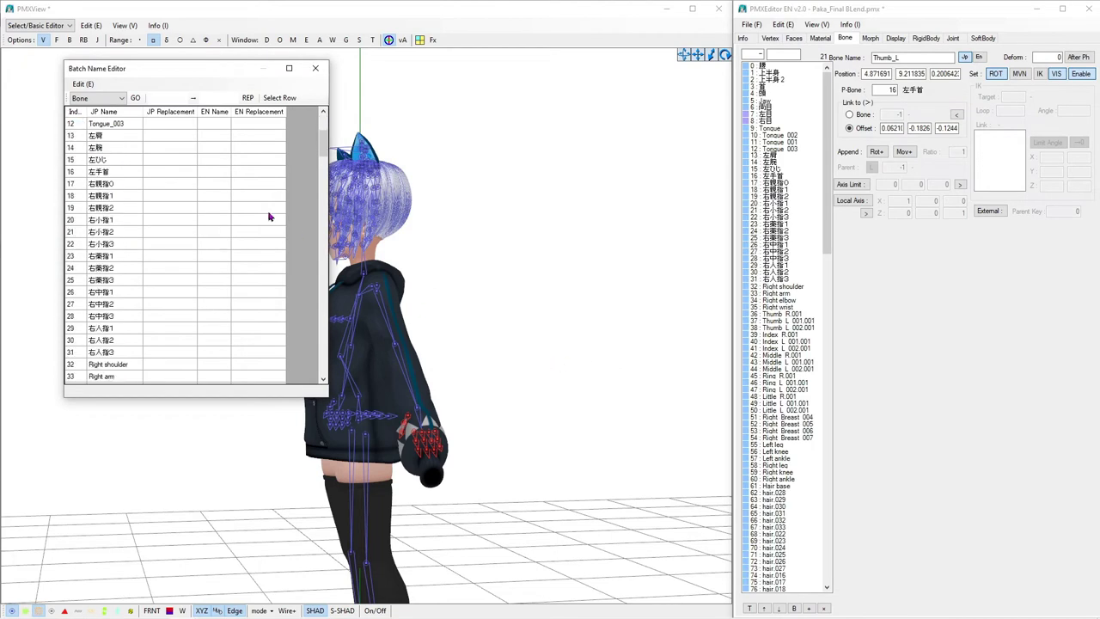
scroll(268, 217, down, 2)
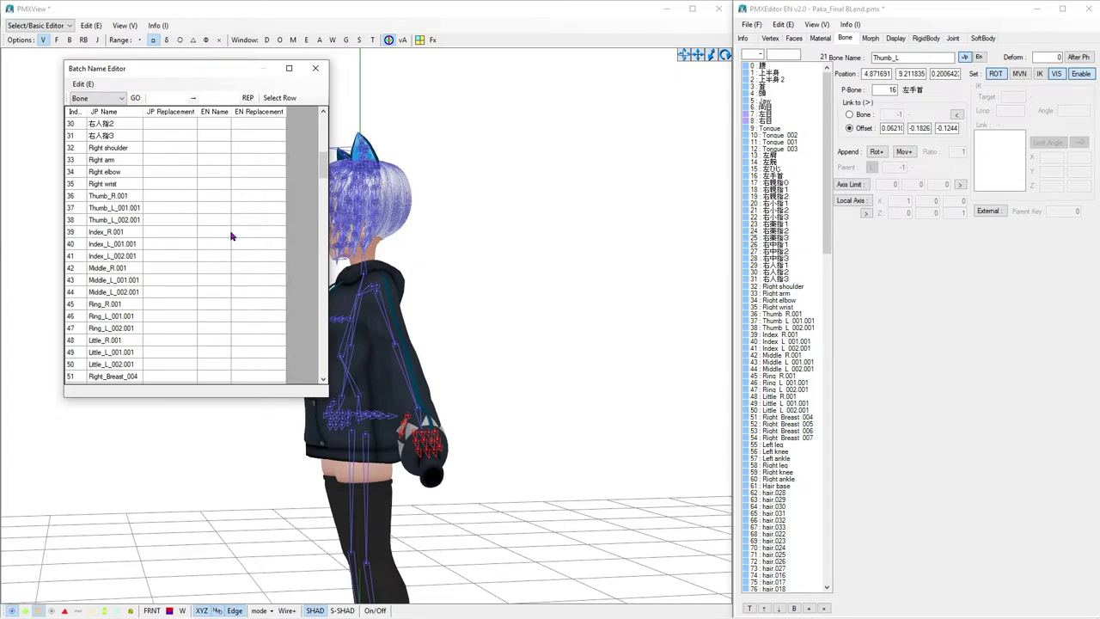
scroll(226, 237, up, 3)
scroll(219, 238, up, 7)
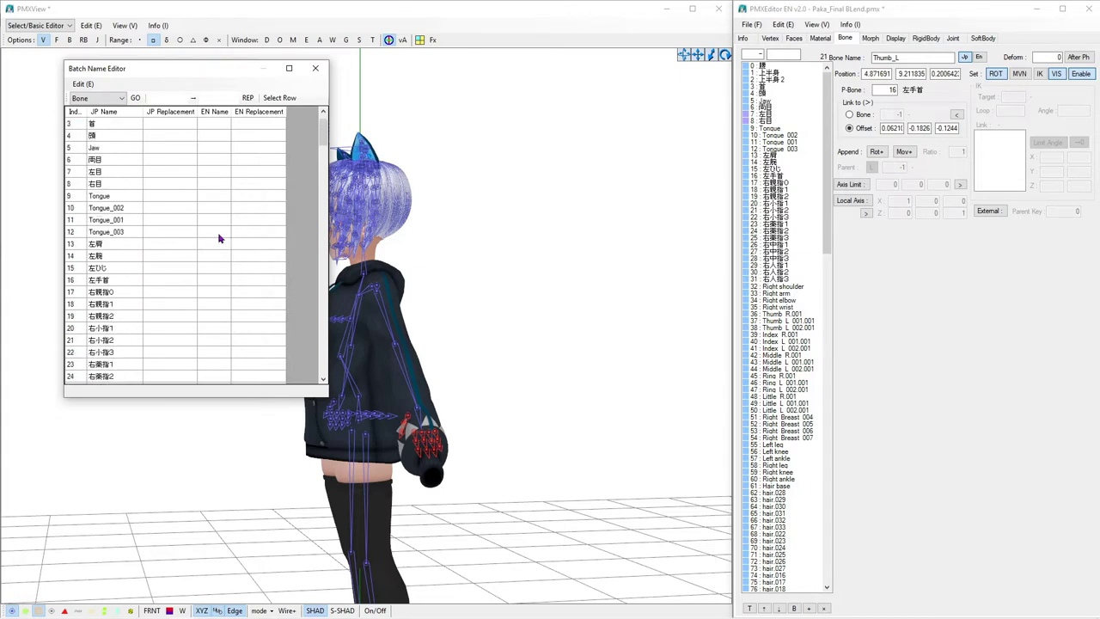
scroll(219, 238, down, 8)
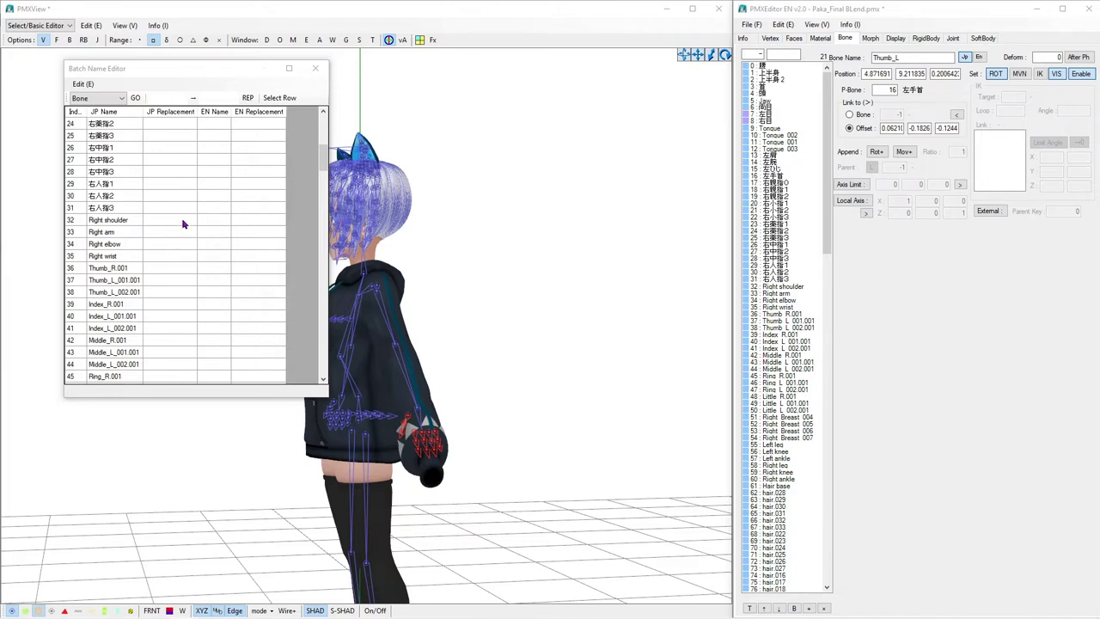
click(172, 269)
text(左親指0 左親指1 左親指2 左小指1 左小指2 左小指3 左薬指1 左薬指2 左薬指3 左中指1 左中指2 左中指3 左人指1 左人指2 左人指3)
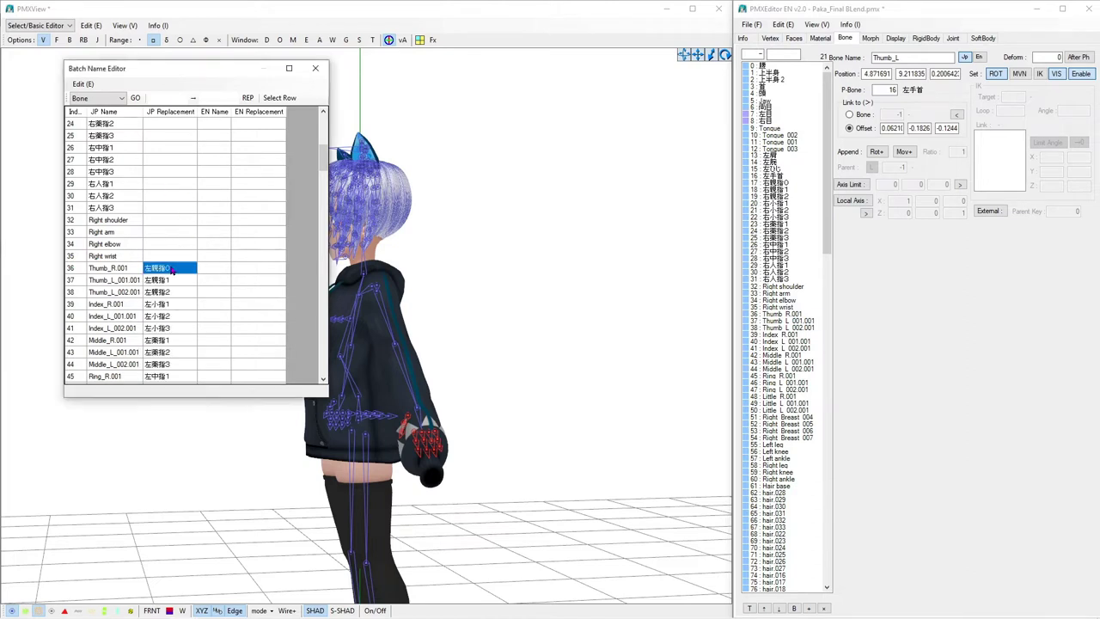
scroll(251, 284, down, 4)
scroll(251, 284, up, 2)
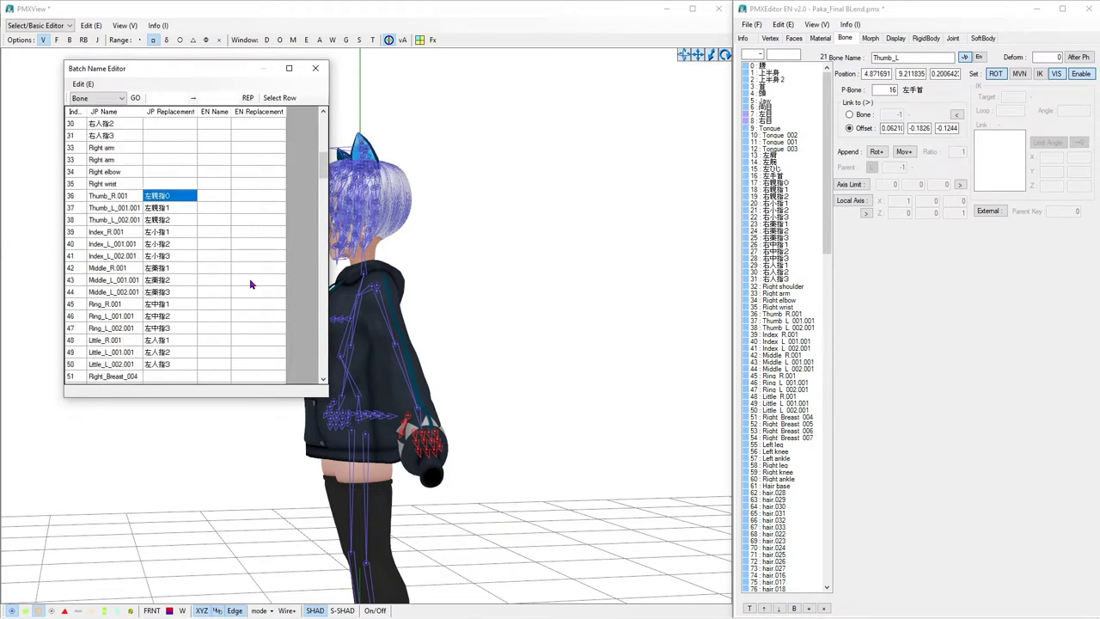
click(136, 99)
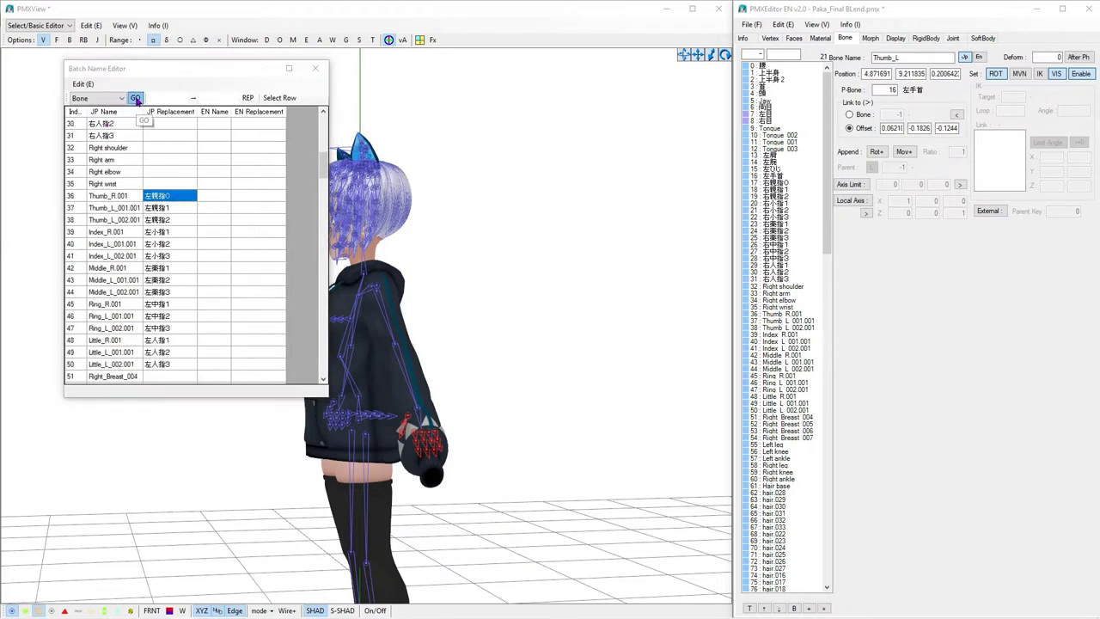
click(576, 359)
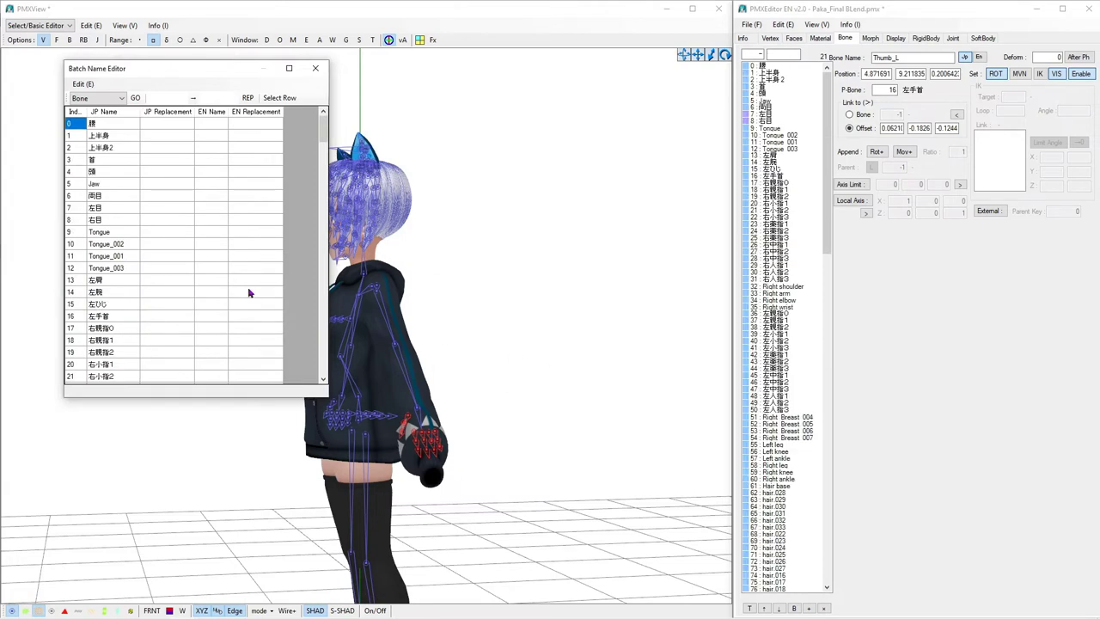
Step: Enter the Japanese replacement names 左肩 for Right shoulder and 左腕 for Right arm
scroll(229, 273, down, 7)
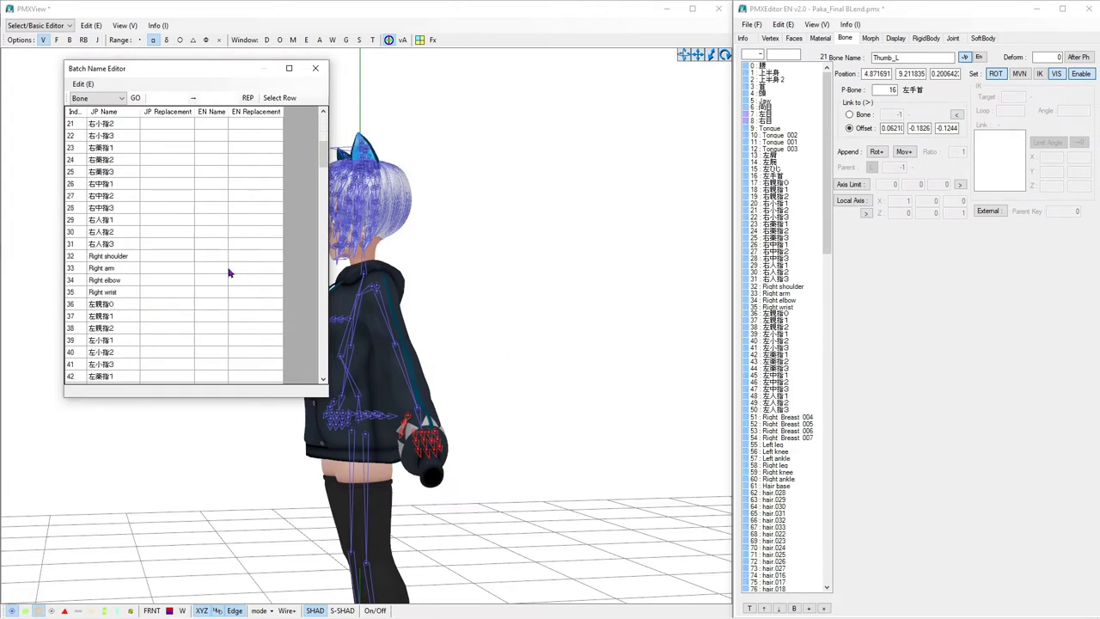
scroll(186, 270, down, 1)
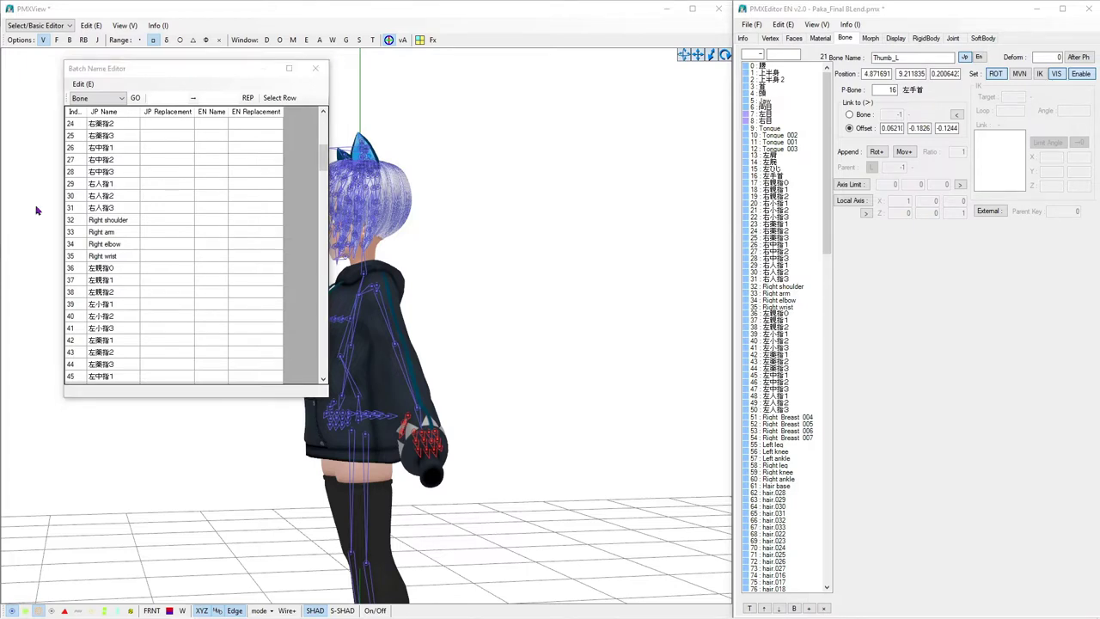
click(174, 220)
text(左肩)
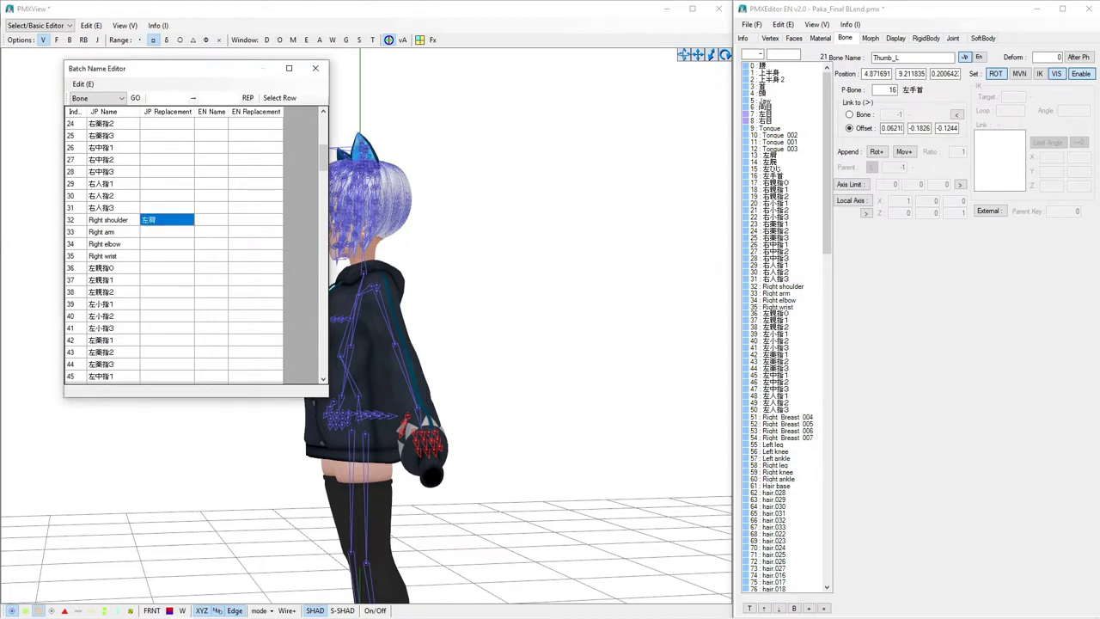
key(alt+Tab)
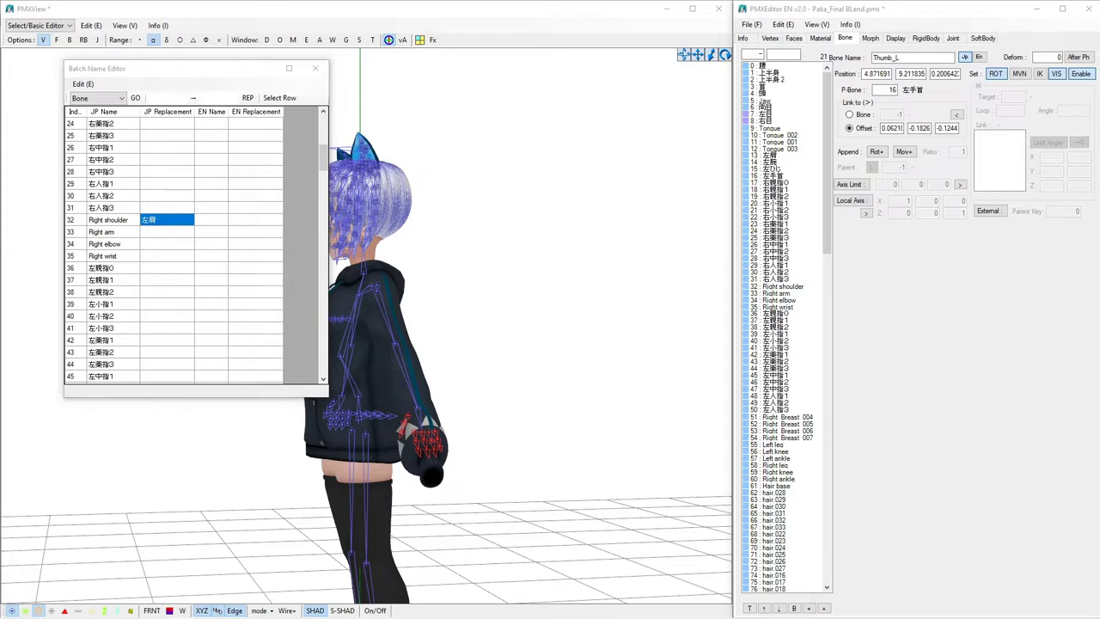
click(152, 234)
text(左腕)
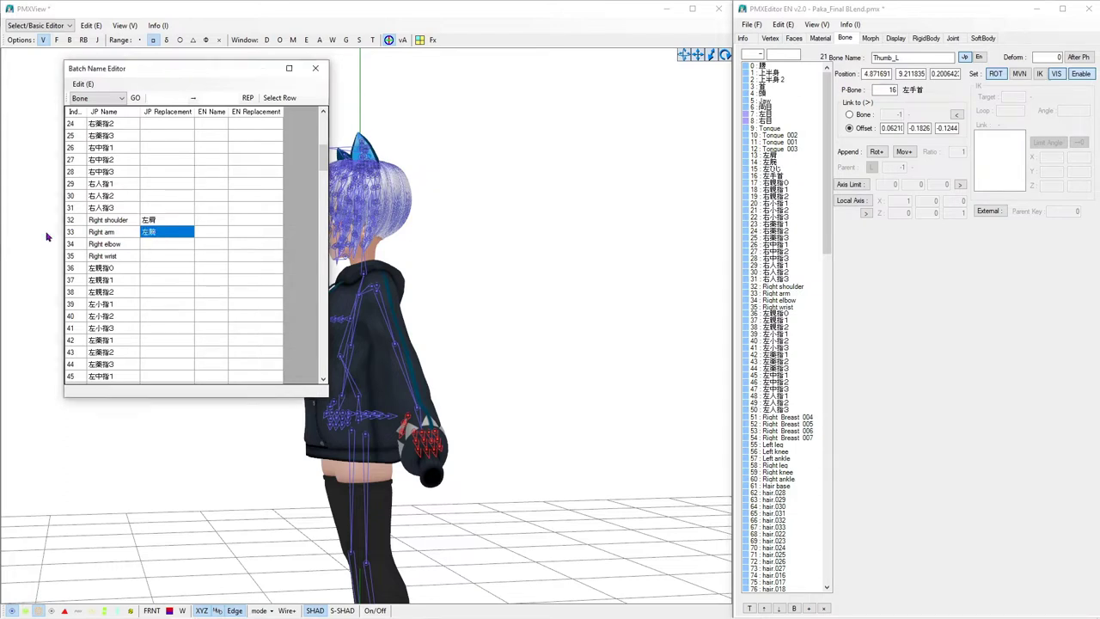
Step: Enter the Japanese replacement names 左ひじ for Right elbow and 左手首 for Right wrist
key(alt+Tab)
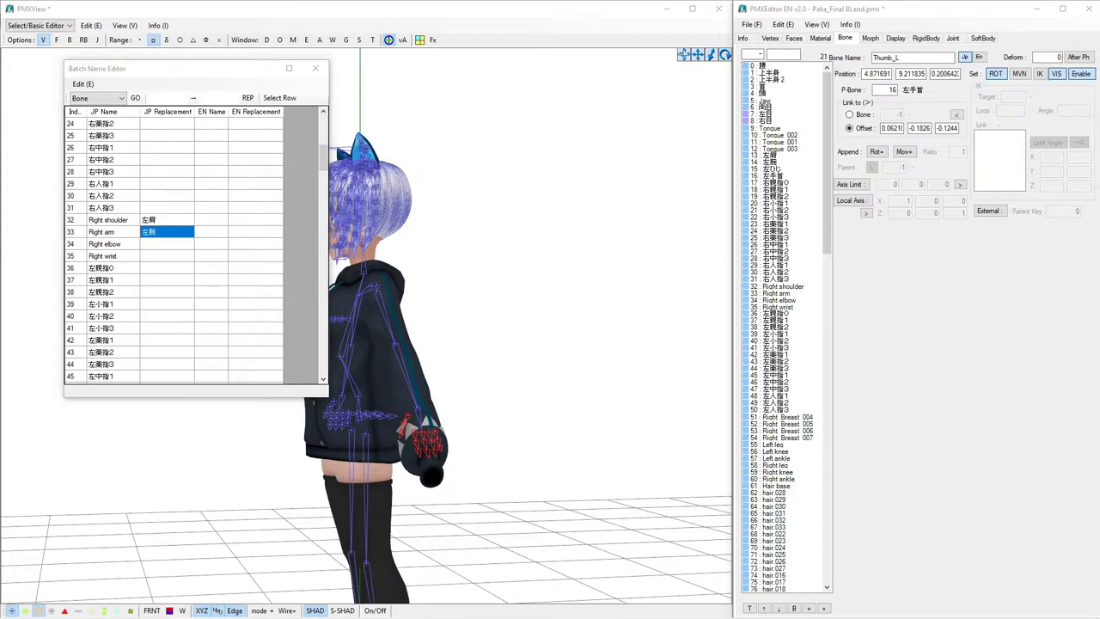
click(164, 245)
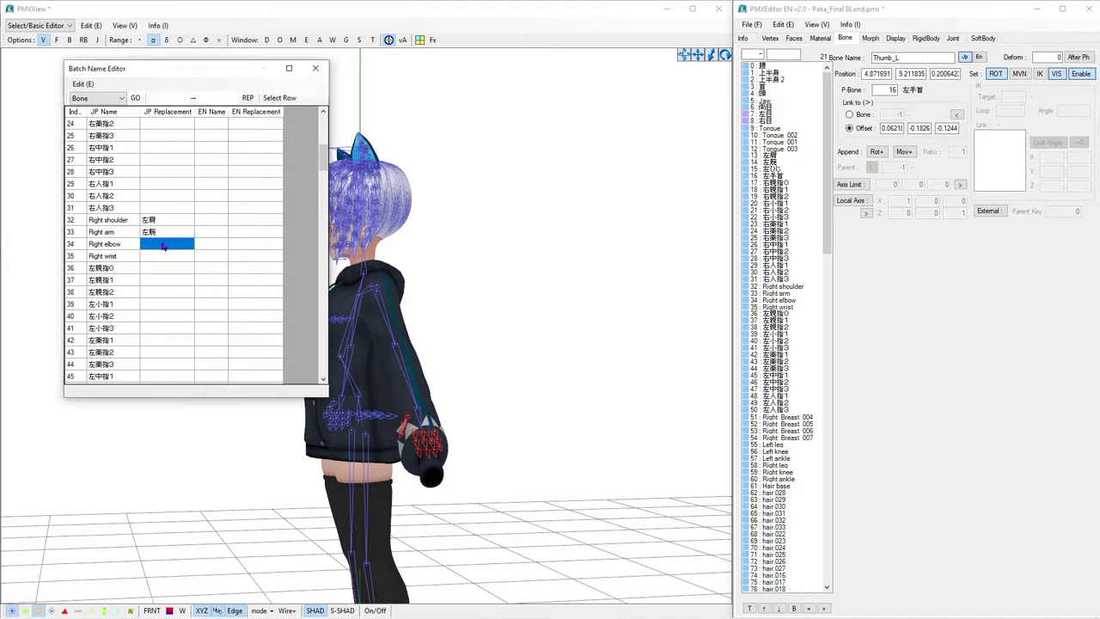
text(左ひじ)
scroll(163, 245, up, 1)
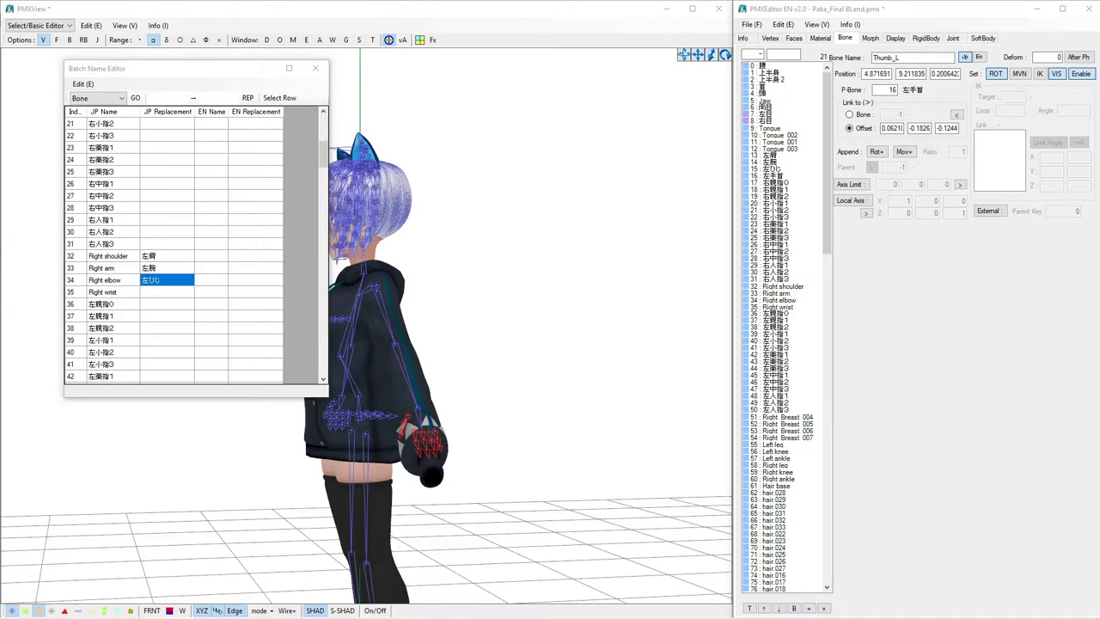
click(171, 292)
text(左手首)
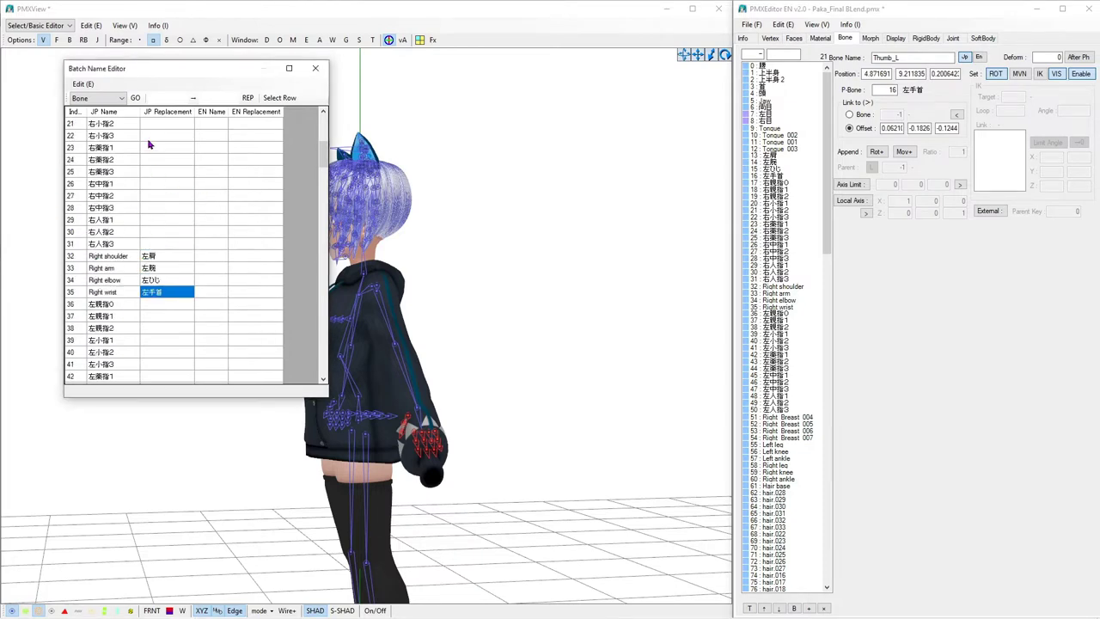
Step: Apply the Japanese replacement names entered for the shoulder, arm, elbow and wrist bones to the model
click(150, 99)
click(135, 100)
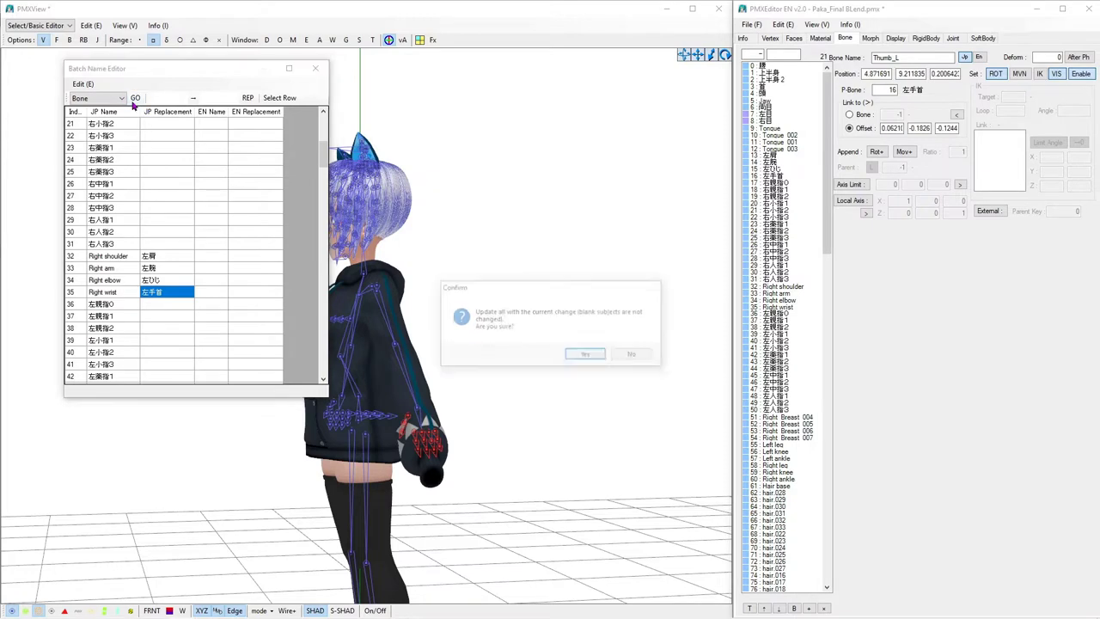
click(590, 355)
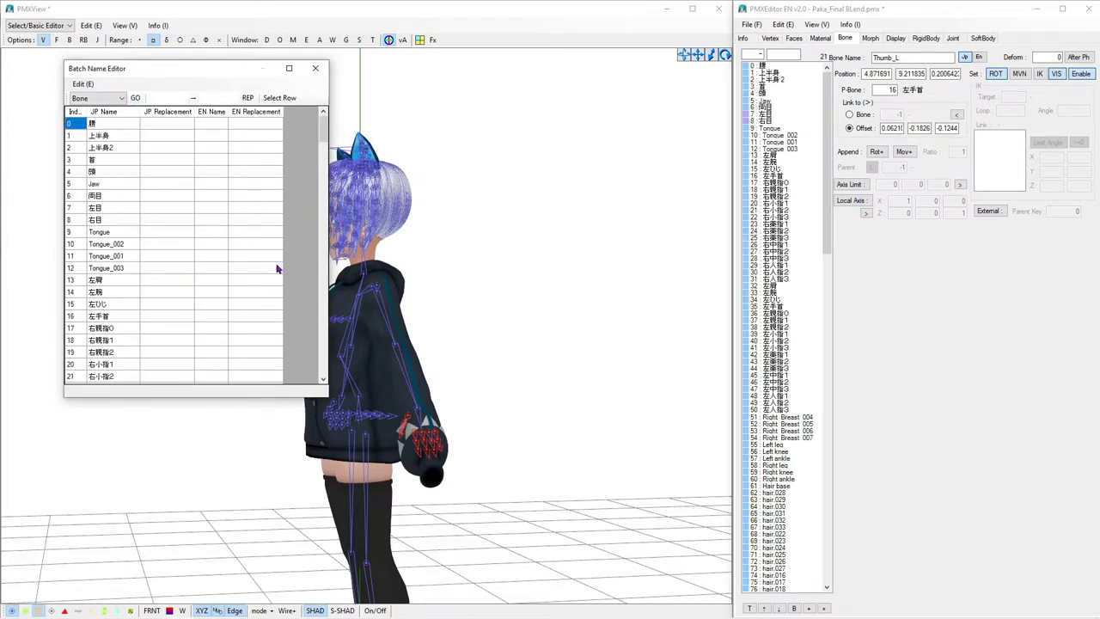
scroll(277, 269, down, 13)
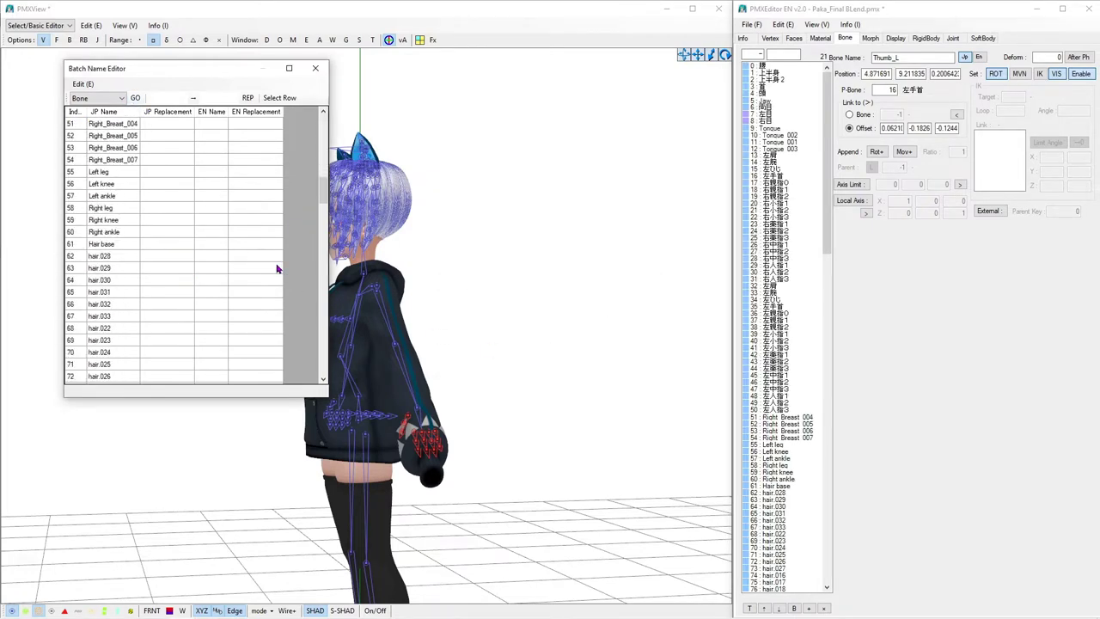
click(523, 347)
right_drag(606, 388, 604, 366)
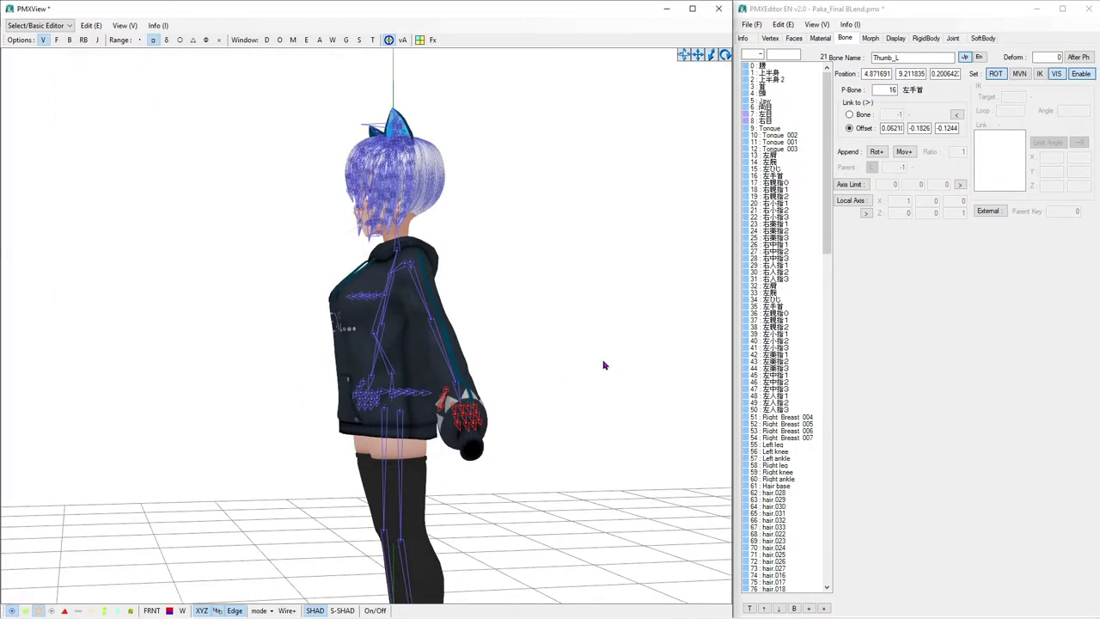
middle_drag(604, 366, 611, 358)
right_drag(611, 358, 636, 356)
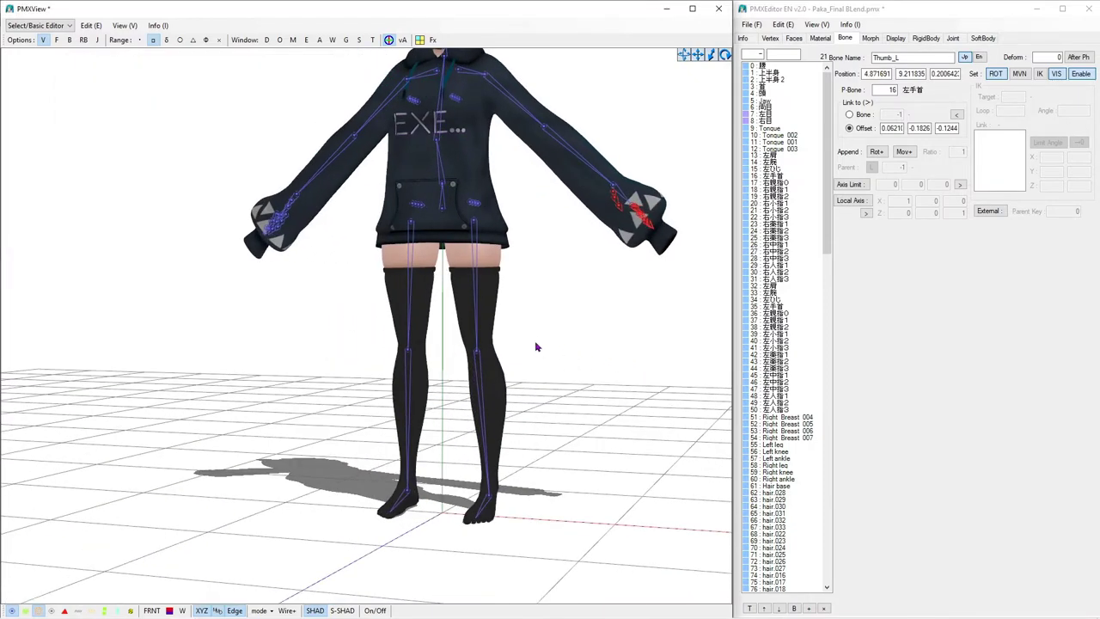
drag(494, 237, 451, 216)
click(531, 275)
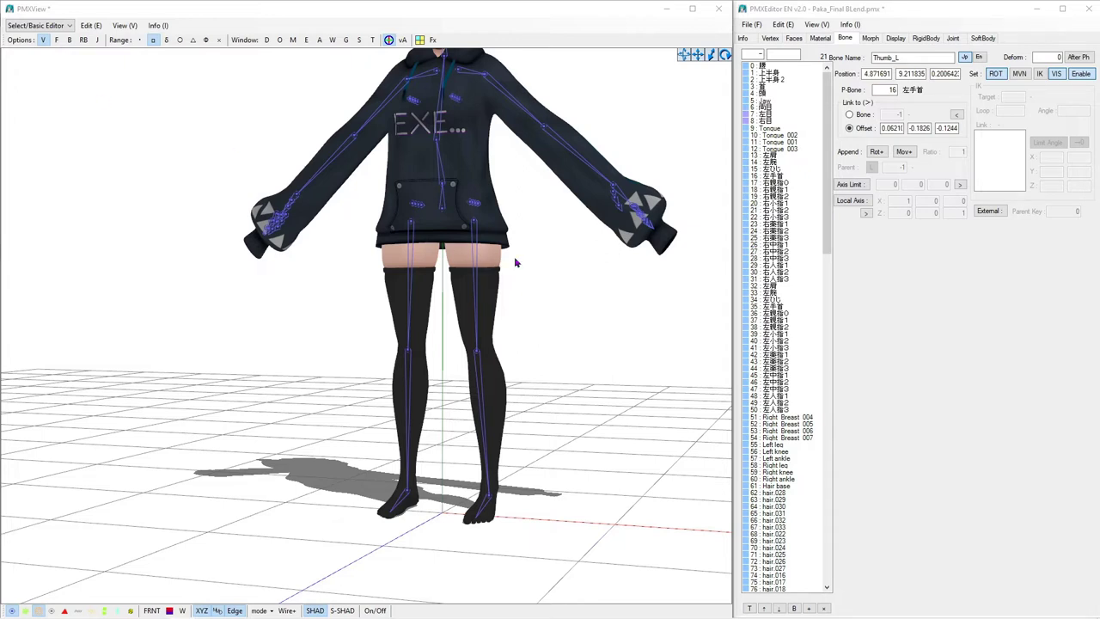
drag(516, 261, 443, 210)
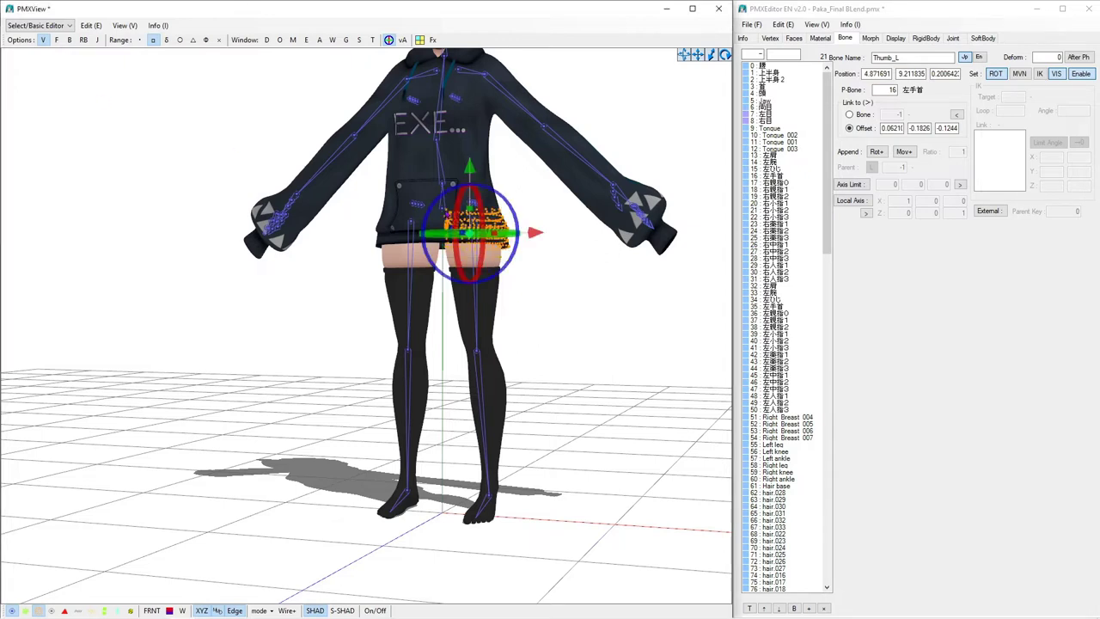
Step: Restrict viewport selection to bones, select the Left leg bone and rename it 左足
click(69, 40)
click(506, 280)
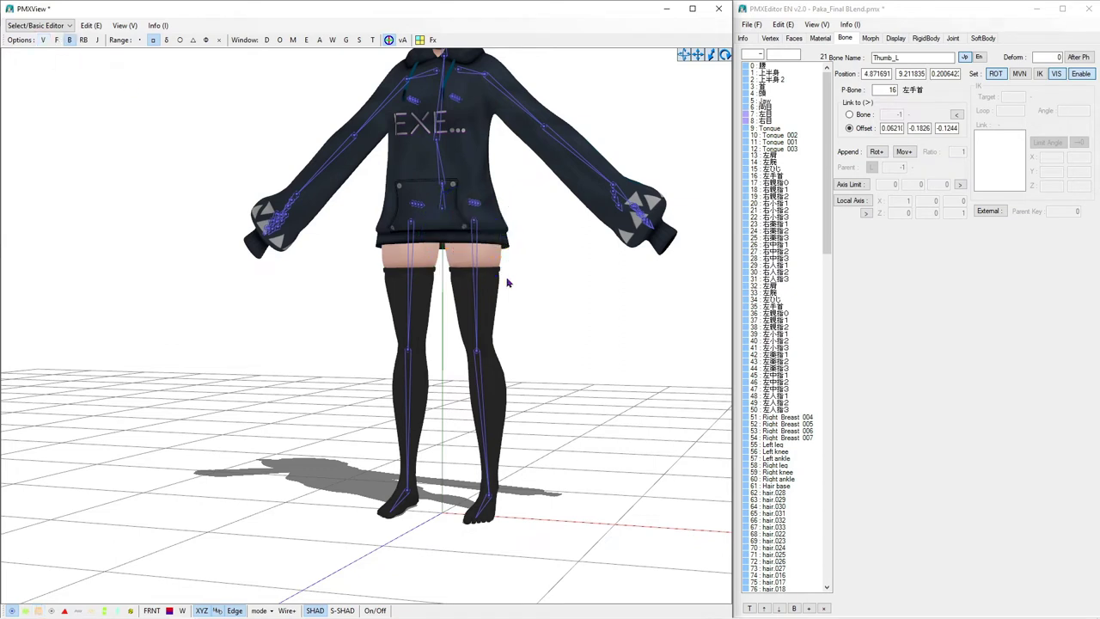
click(473, 219)
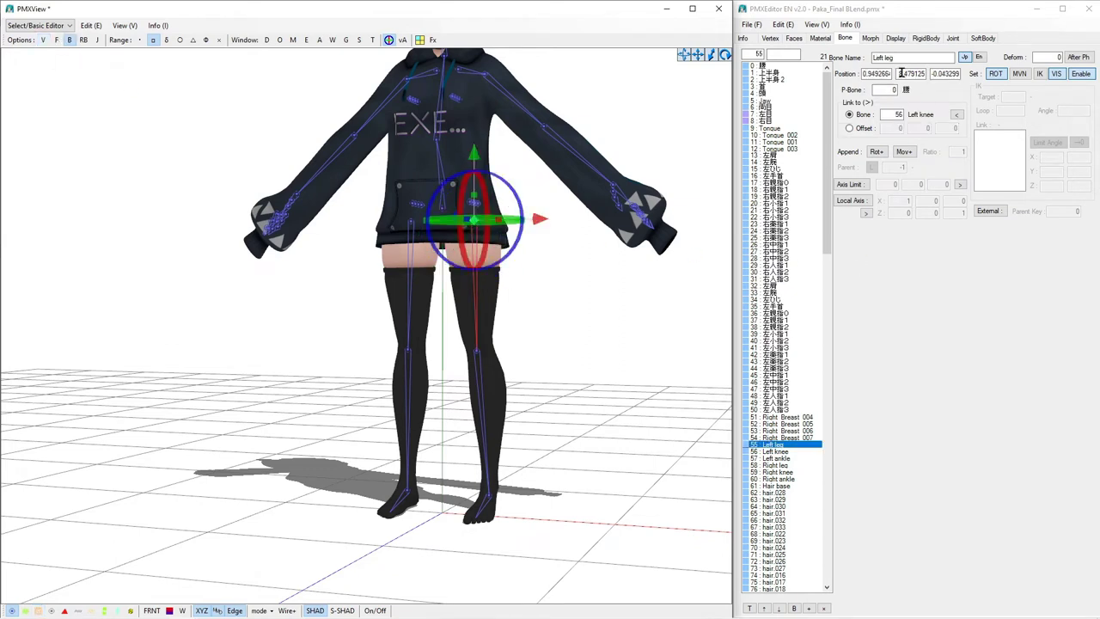
drag(907, 58, 844, 56)
text(左足)
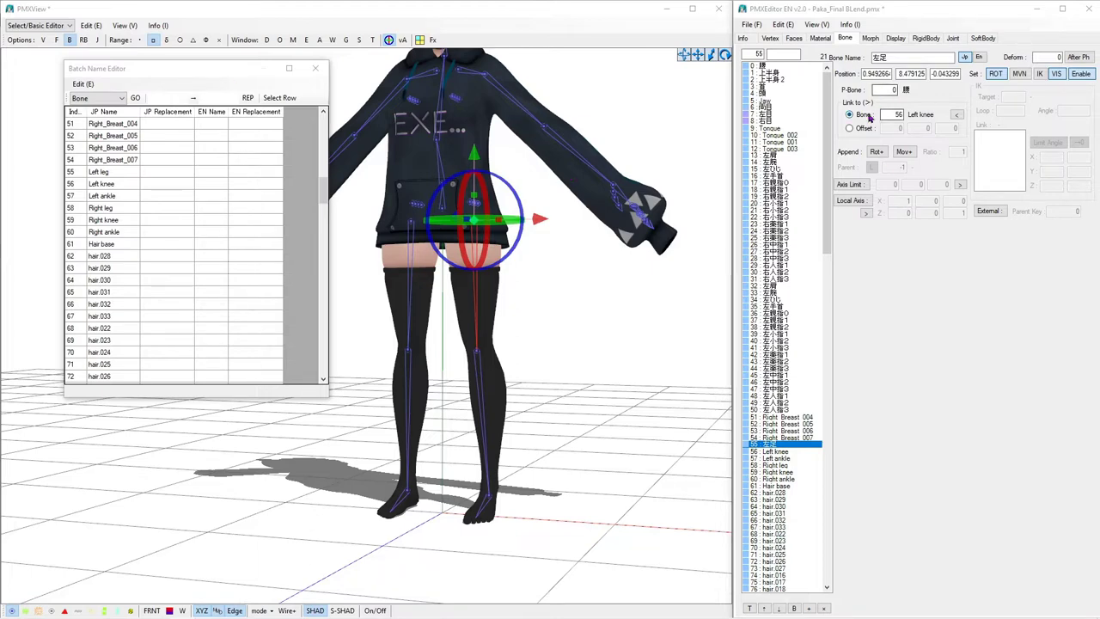
Step: Rename the Left knee bone as 左ひざ
click(778, 451)
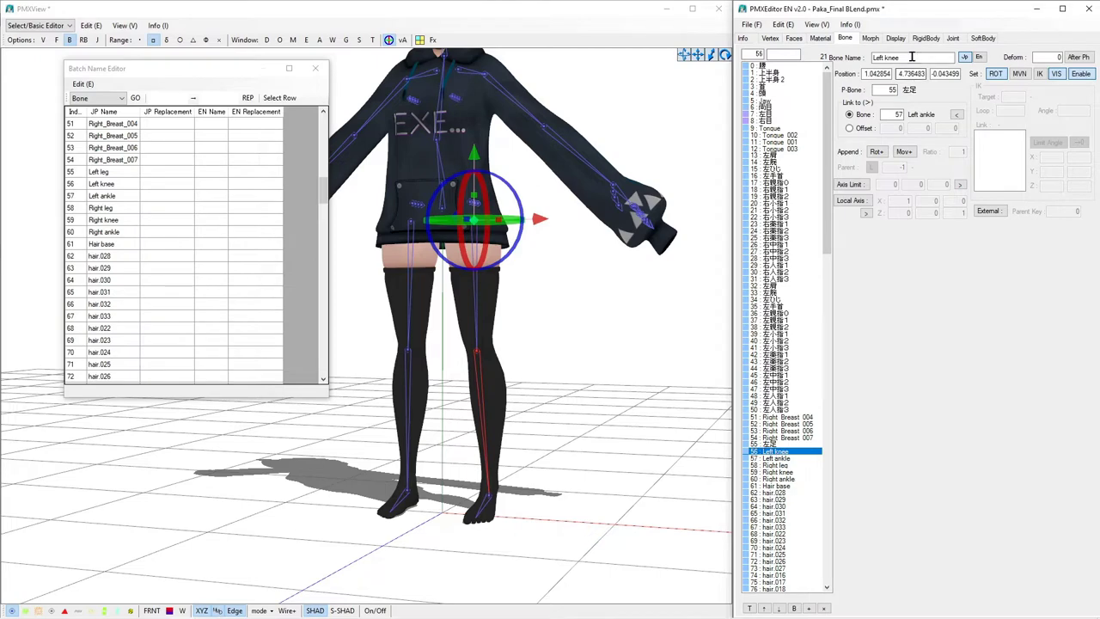
drag(911, 57, 867, 57)
text(左ひざ)
key(Return)
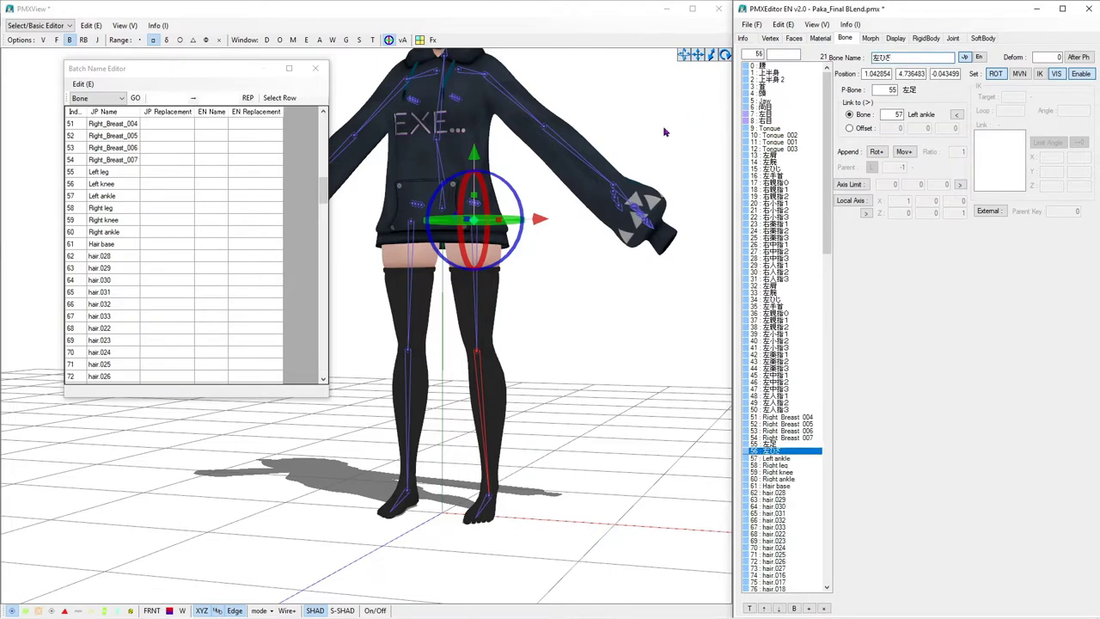
Step: Rename the Left ankle bone as 左足首 and close the Batch Name Editor
click(513, 488)
click(507, 515)
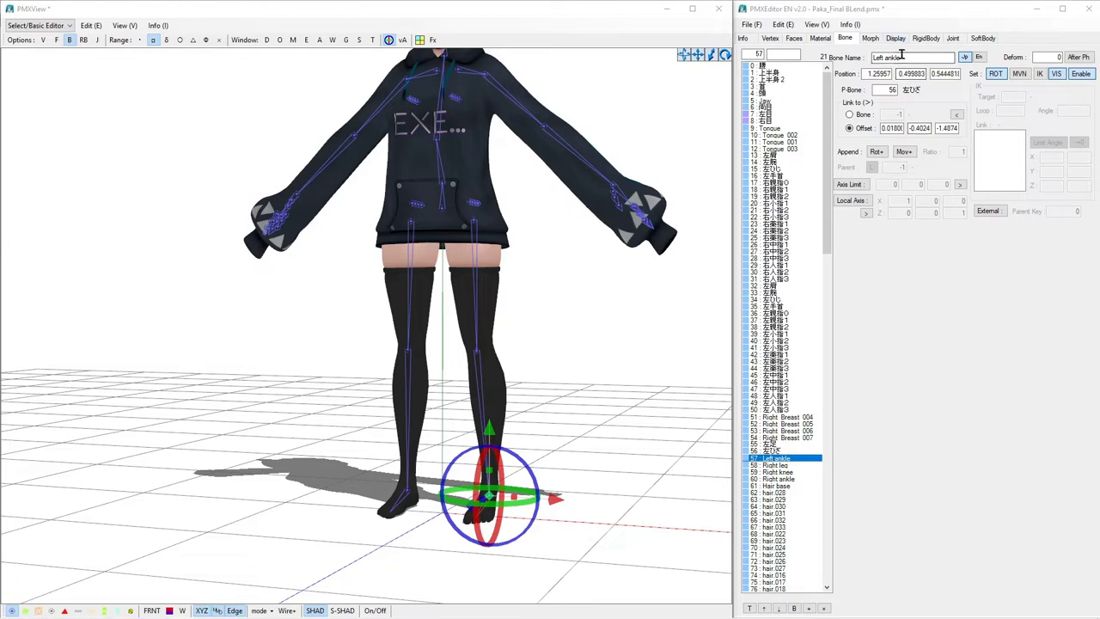
drag(918, 57, 820, 55)
text(左足首)
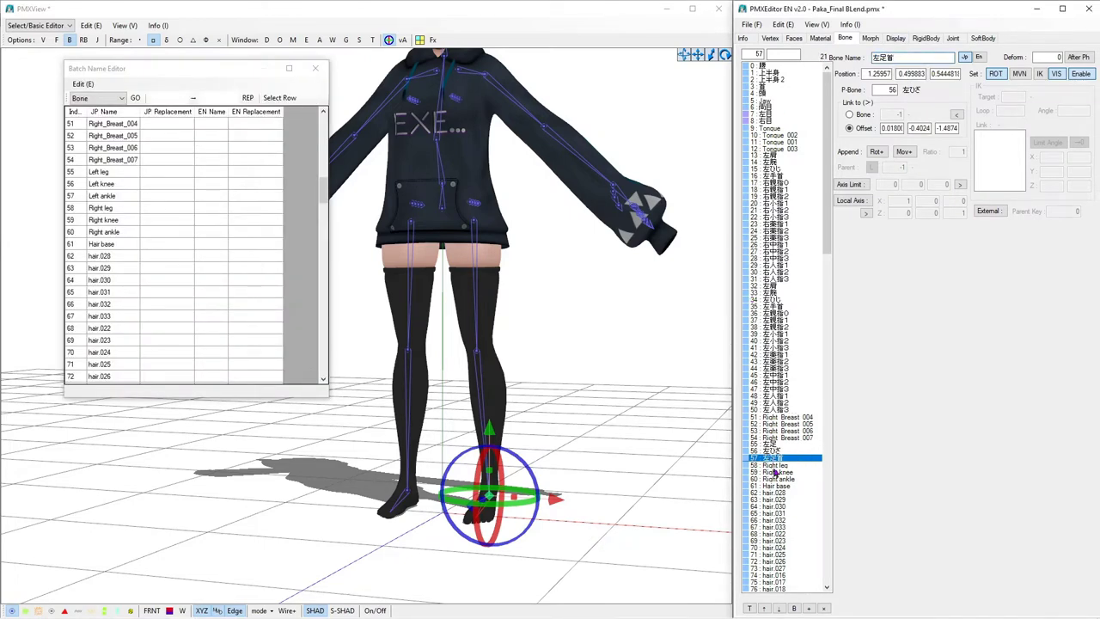
click(314, 68)
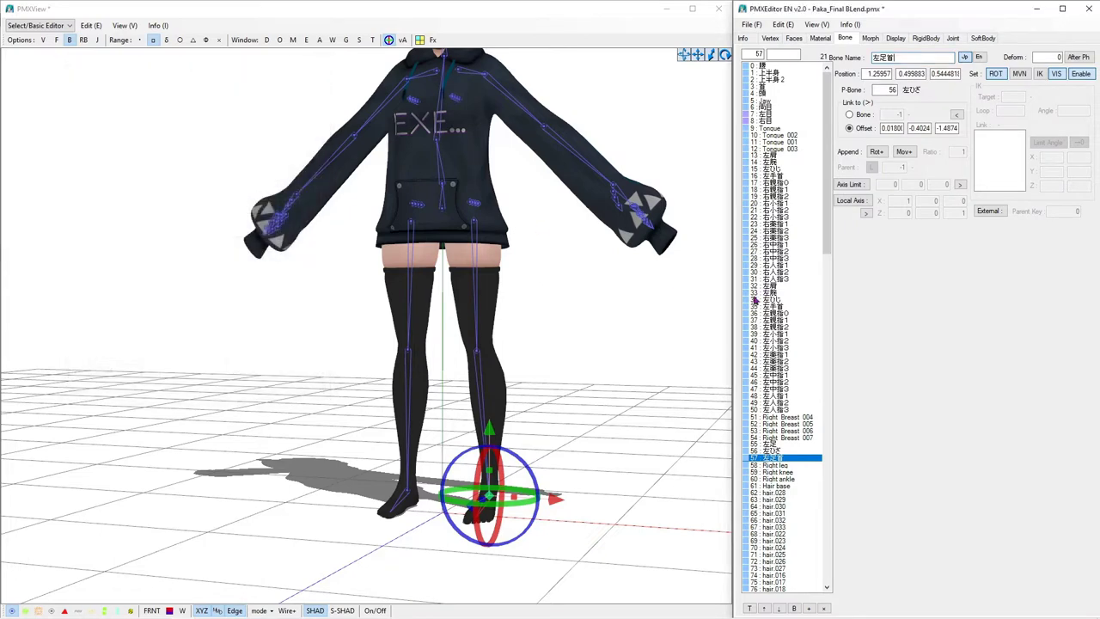
Step: Rename the Right leg bone as 右足
click(784, 465)
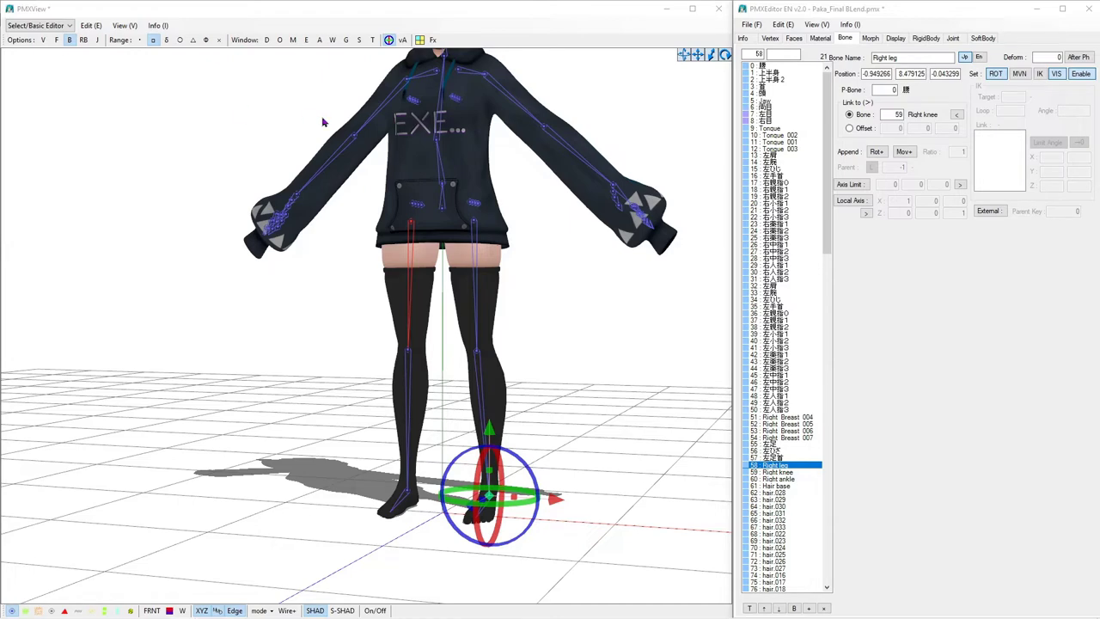
click(911, 58)
drag(912, 58, 859, 58)
text(右足)
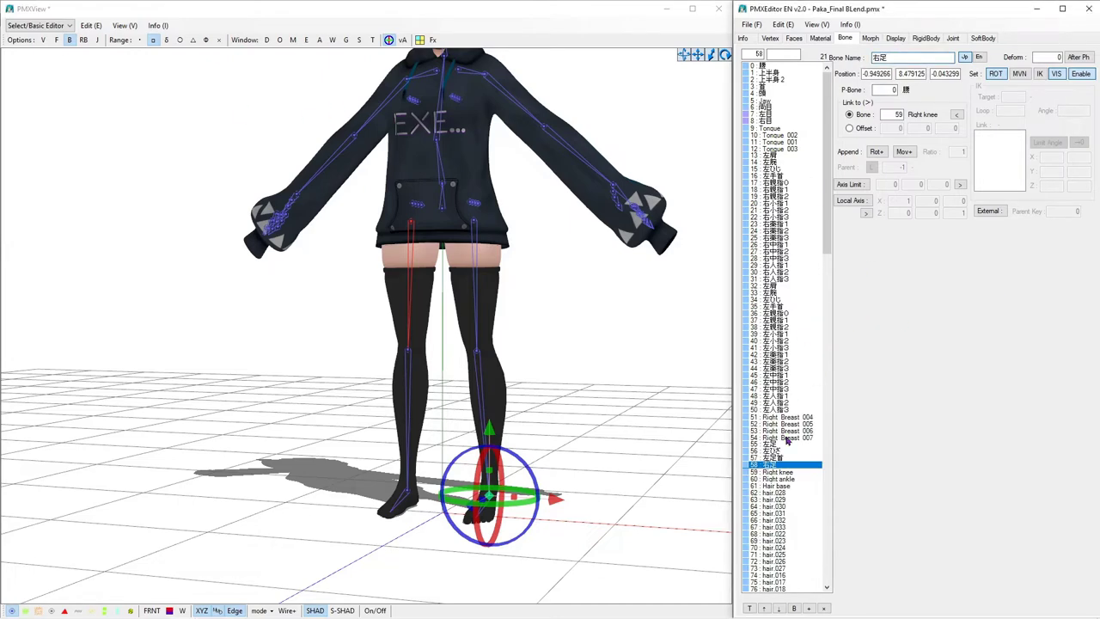
Step: Rename the Right knee bone as 右ひざ and the Right ankle bone as 右足首
click(787, 472)
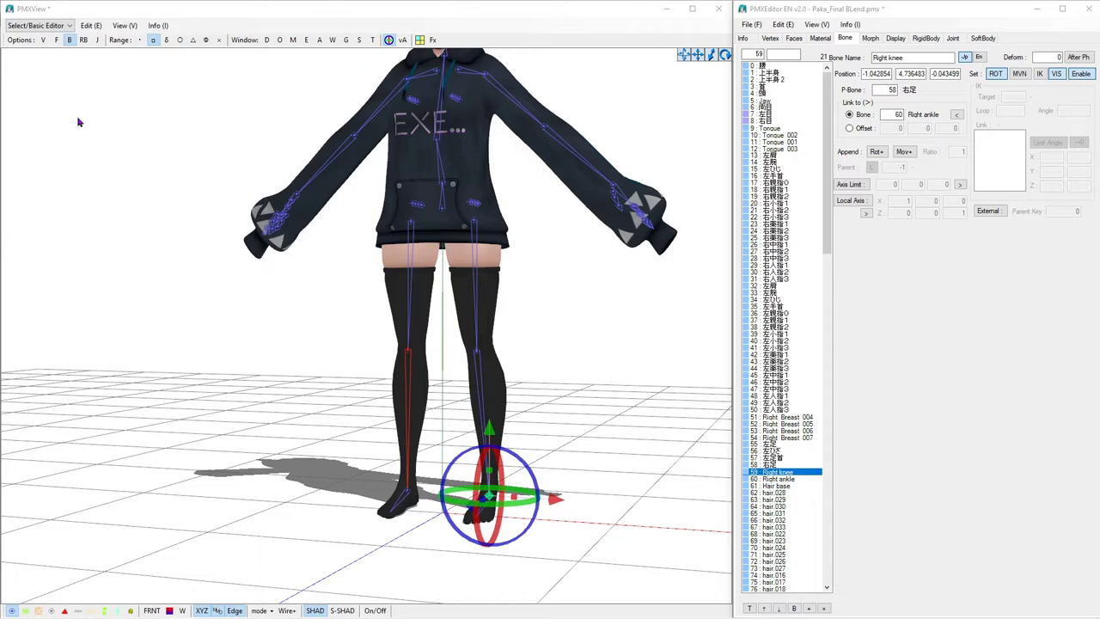
drag(907, 57, 850, 57)
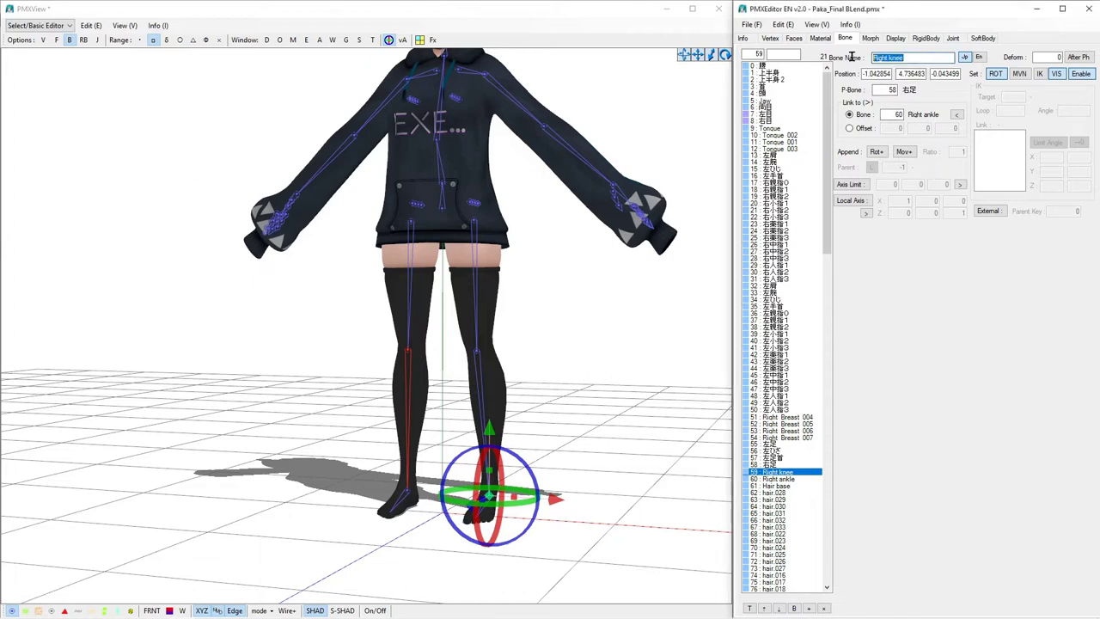
text(右ひざ)
click(794, 479)
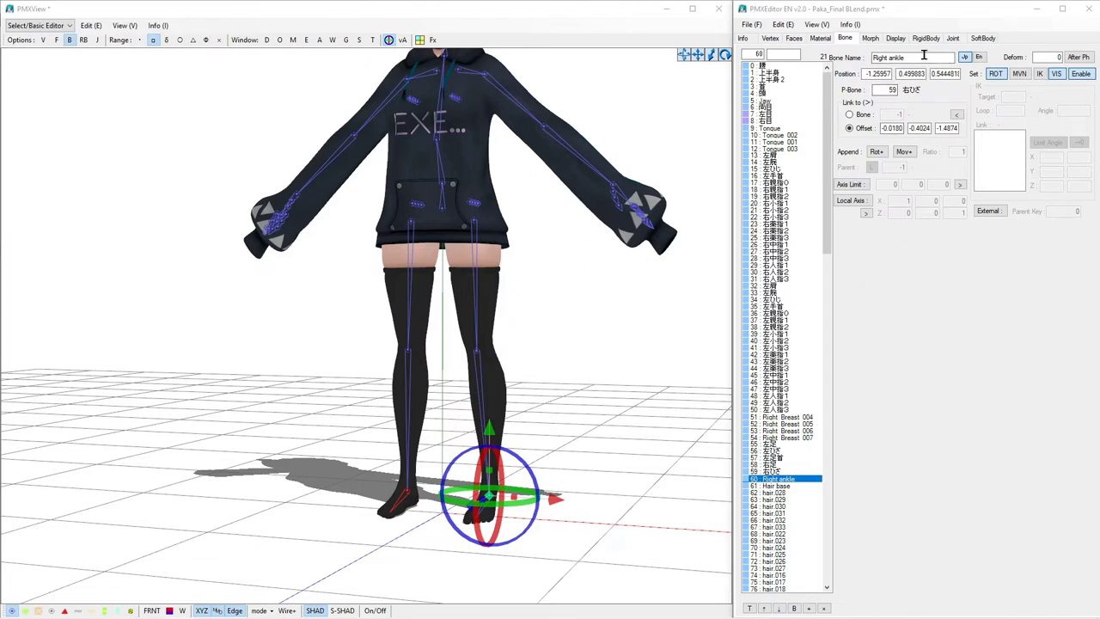
drag(927, 55, 857, 49)
text(右足首)
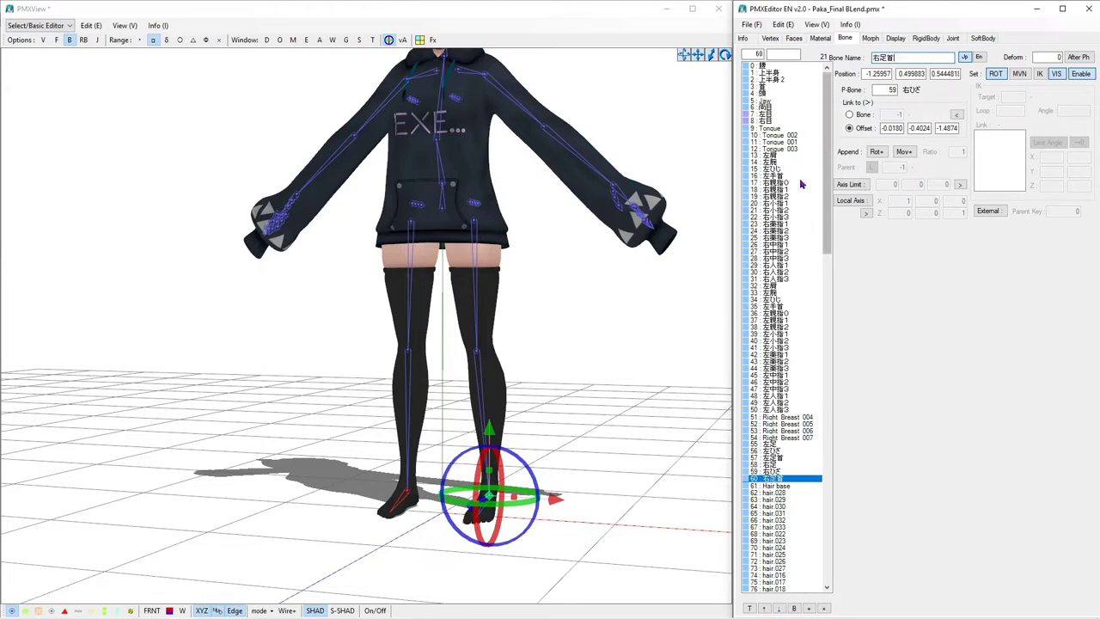
click(638, 312)
right_drag(604, 324, 582, 306)
middle_drag(581, 303, 576, 316)
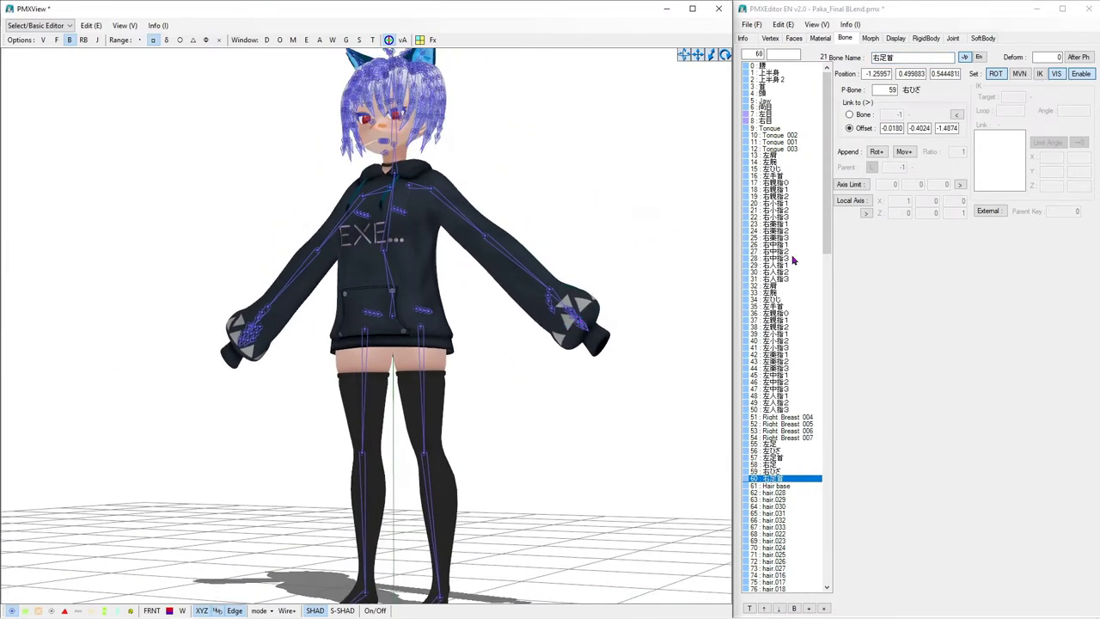
mouse_move(662, 200)
right_down()
mouse_move(658, 211)
mouse_move(675, 216)
mouse_move(658, 216)
right_up()
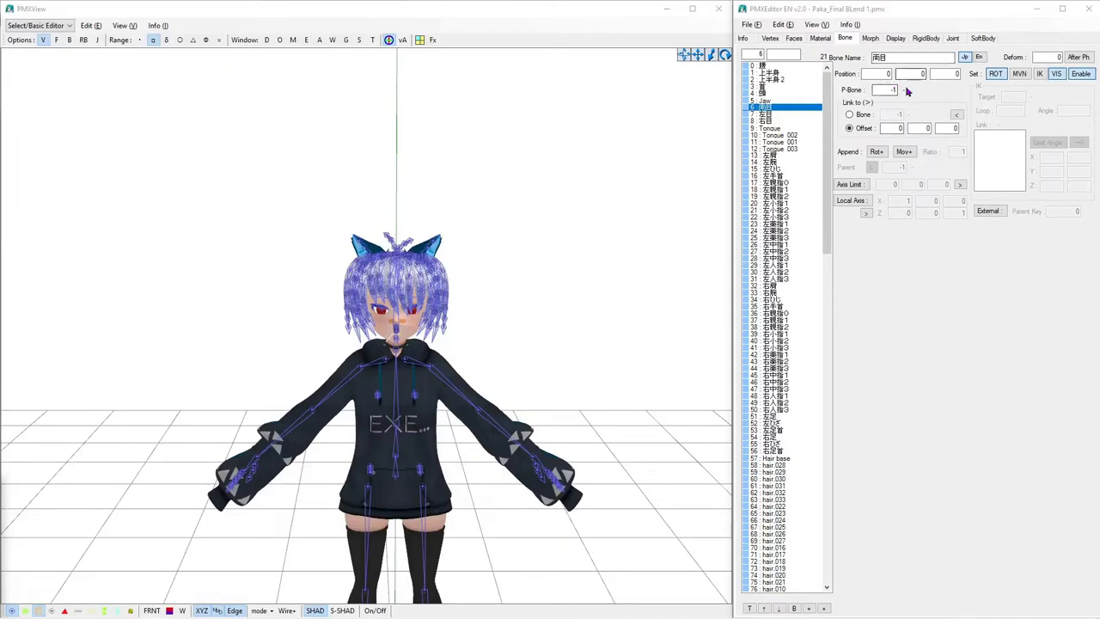
Step: Set the Y position of the 両目 bone to 17
click(906, 76)
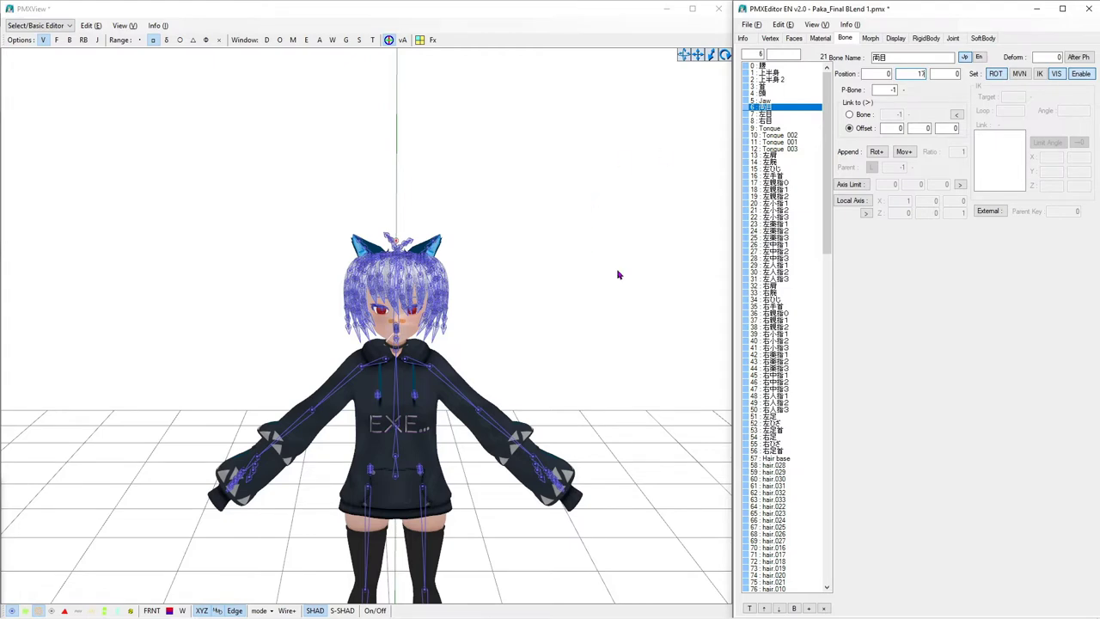
mouse_move(618, 270)
right_down()
mouse_move(581, 264)
mouse_move(596, 285)
mouse_move(599, 275)
right_up()
scroll(581, 265, up, 5)
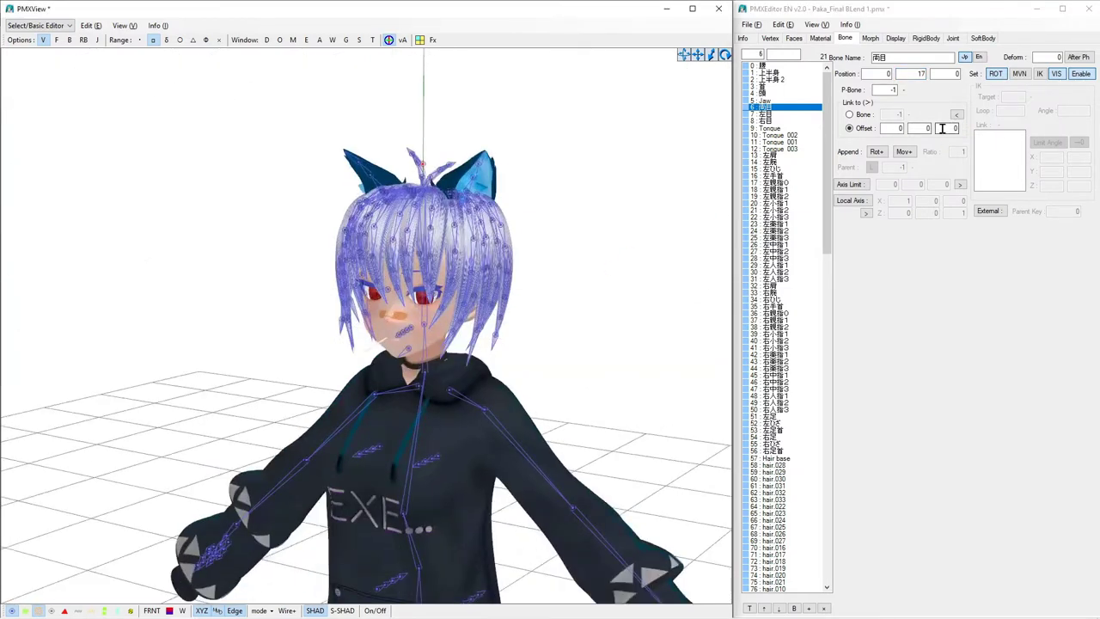
Step: Set the 両目 bone's Z link offset to -1 and make bone 4 (頭) its parent
click(941, 128)
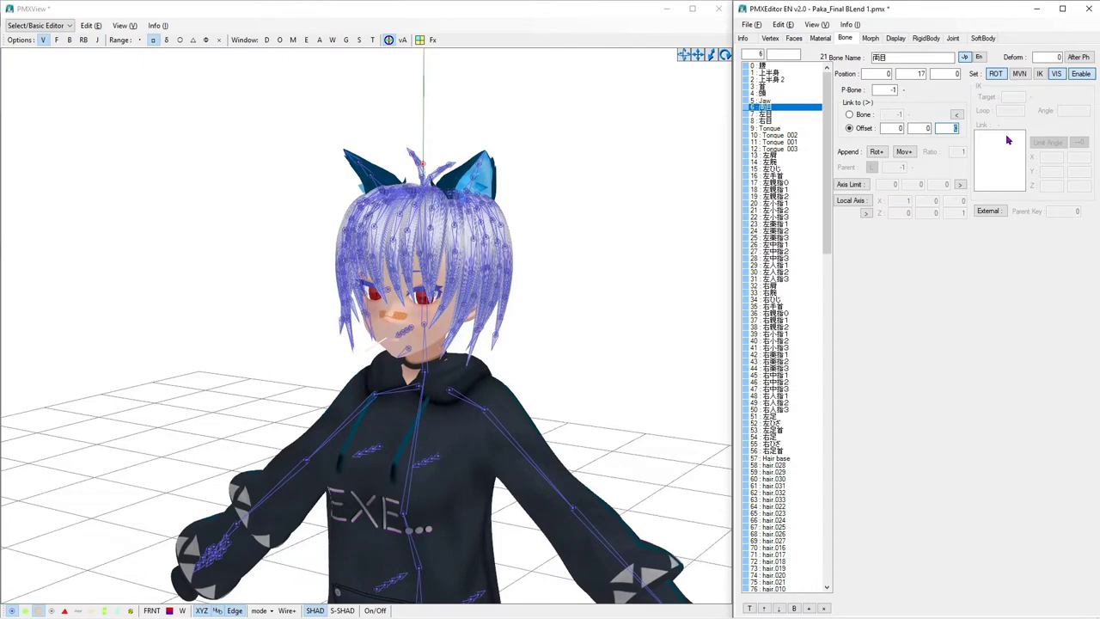
text(-1)
click(606, 189)
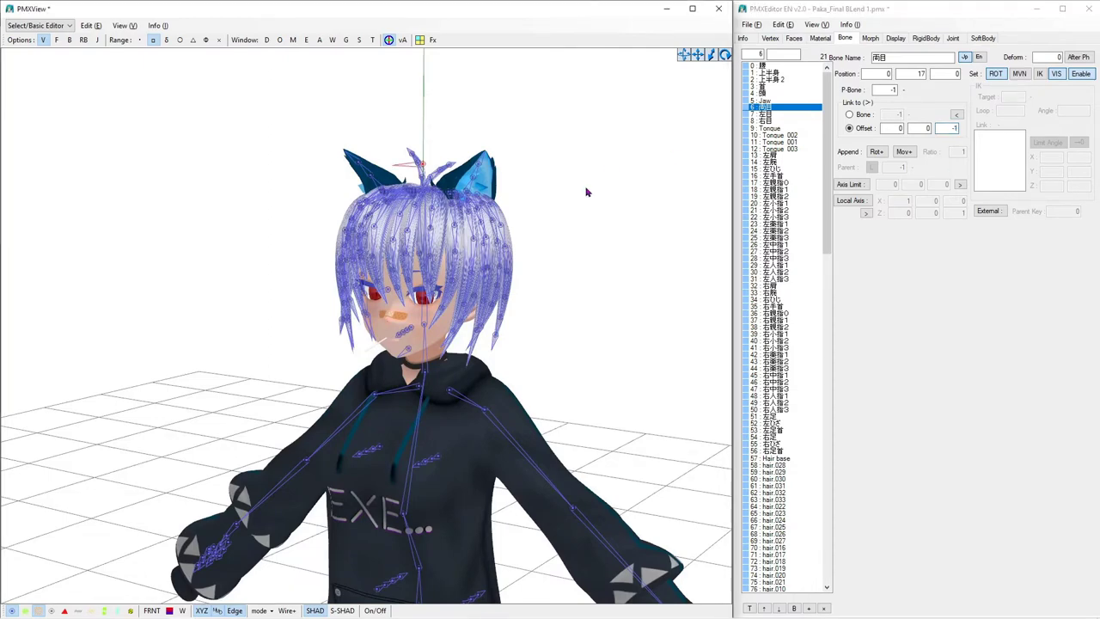
right_drag(587, 192, 602, 186)
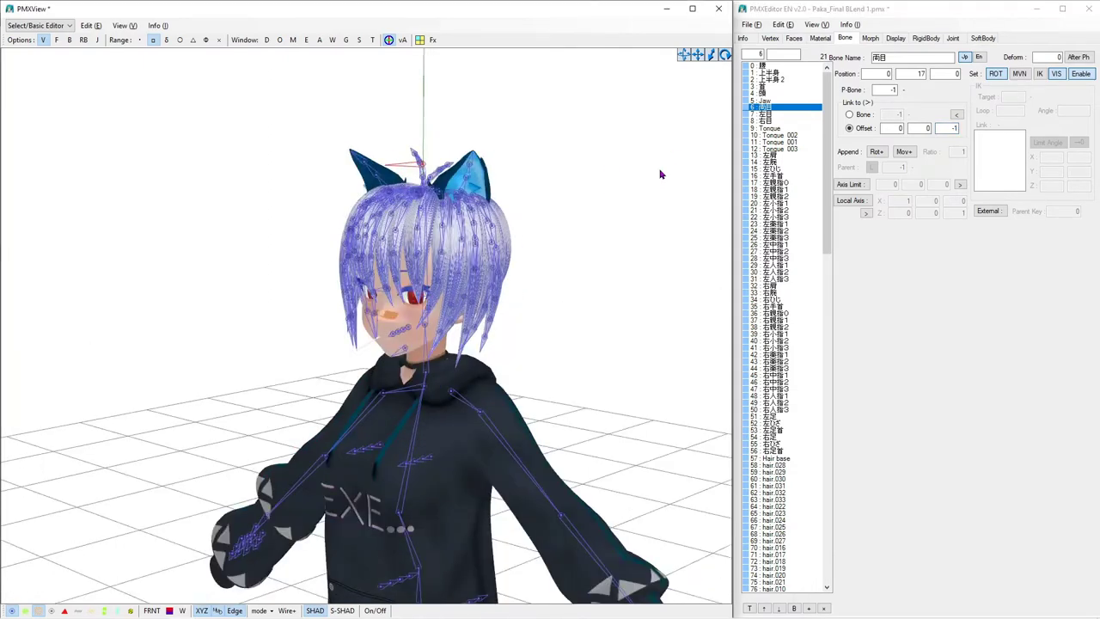
click(887, 90)
text(4)
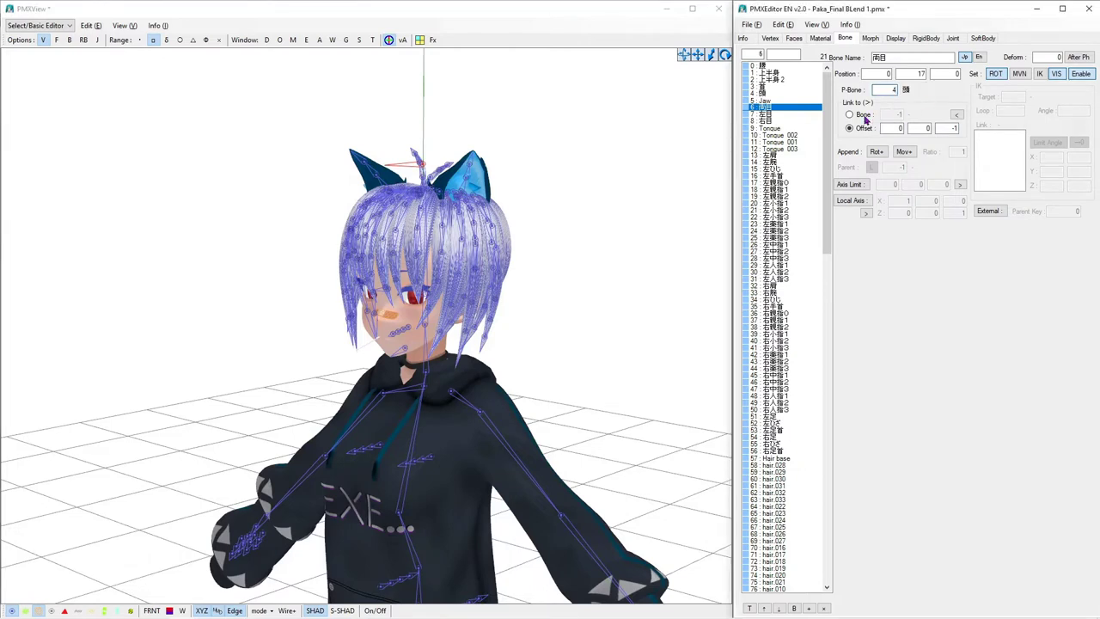
Step: Enable appended rotation on the 左目 and 右目 bones, with bone 6 (両目) as the append parent
click(787, 118)
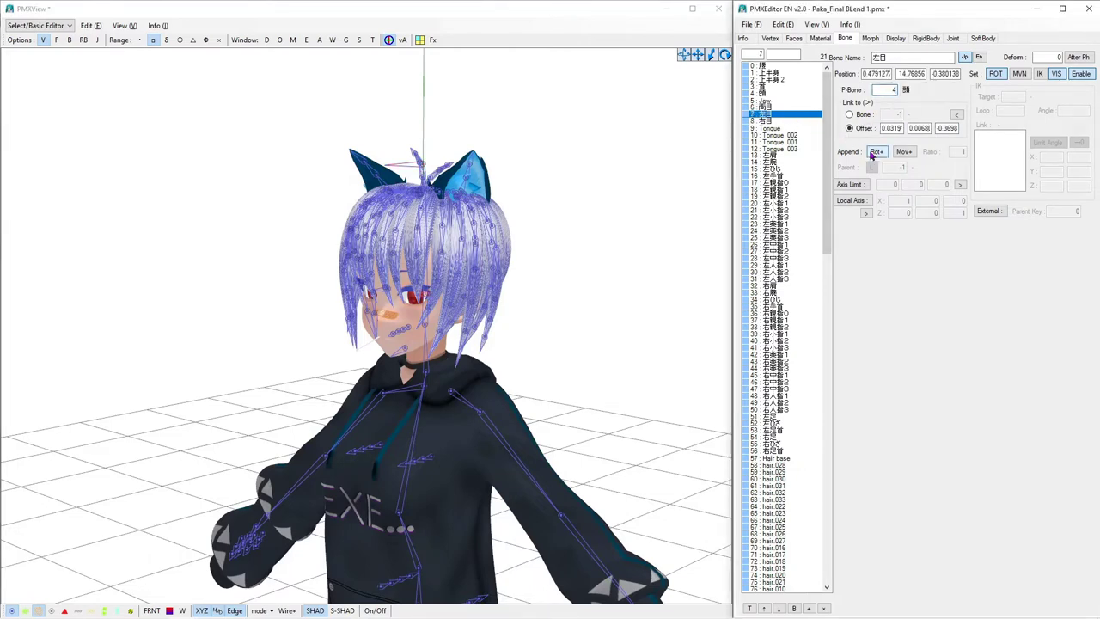
ctrl+click(792, 122)
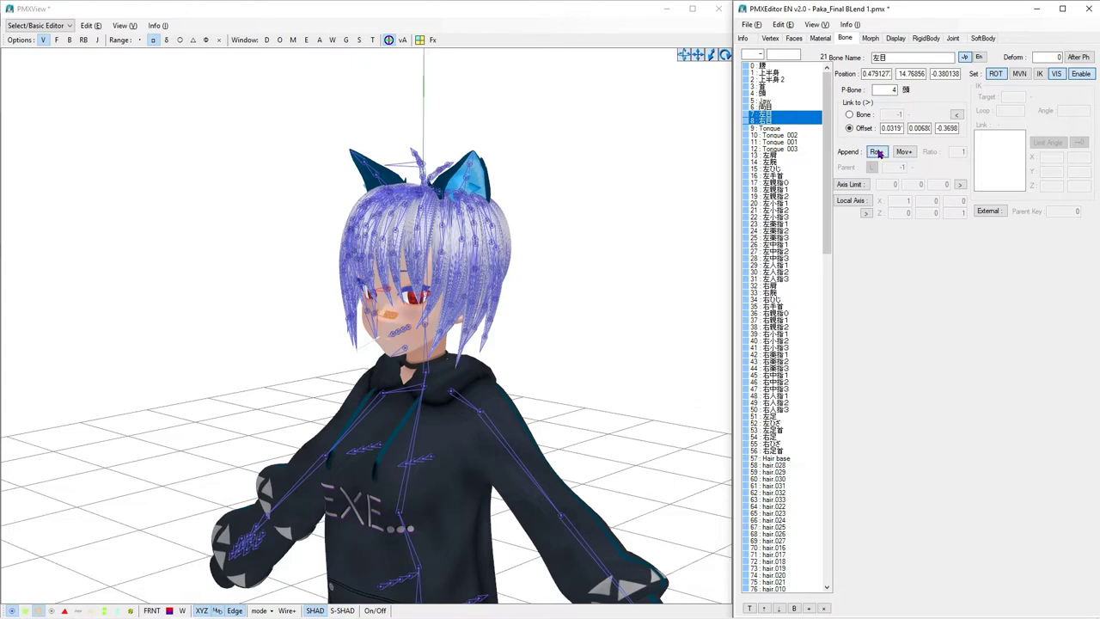
click(876, 151)
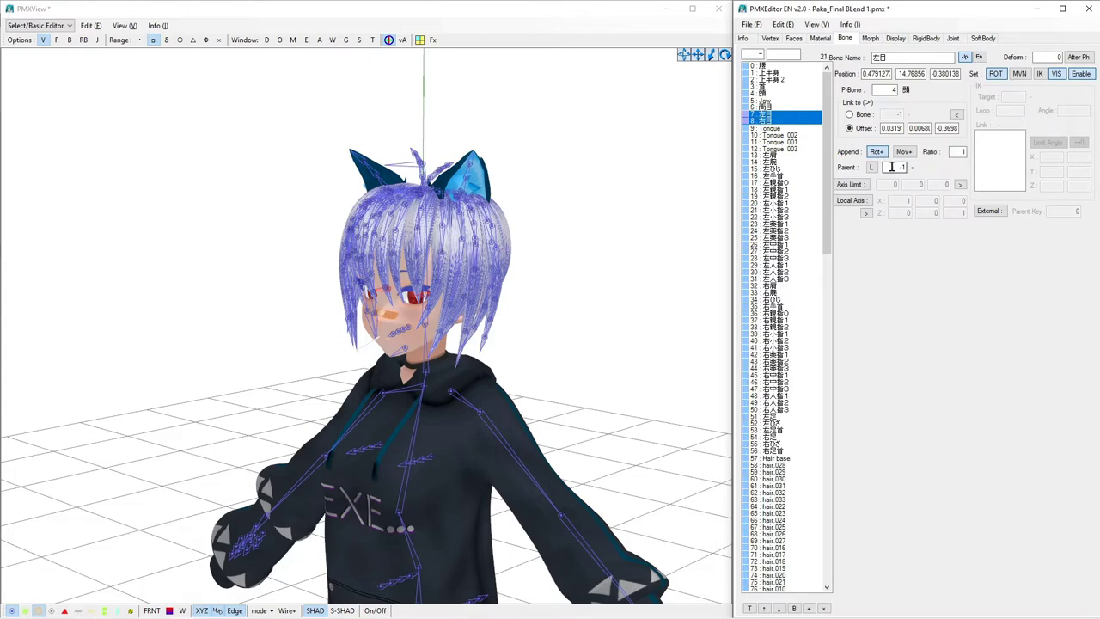
click(891, 166)
text(6)
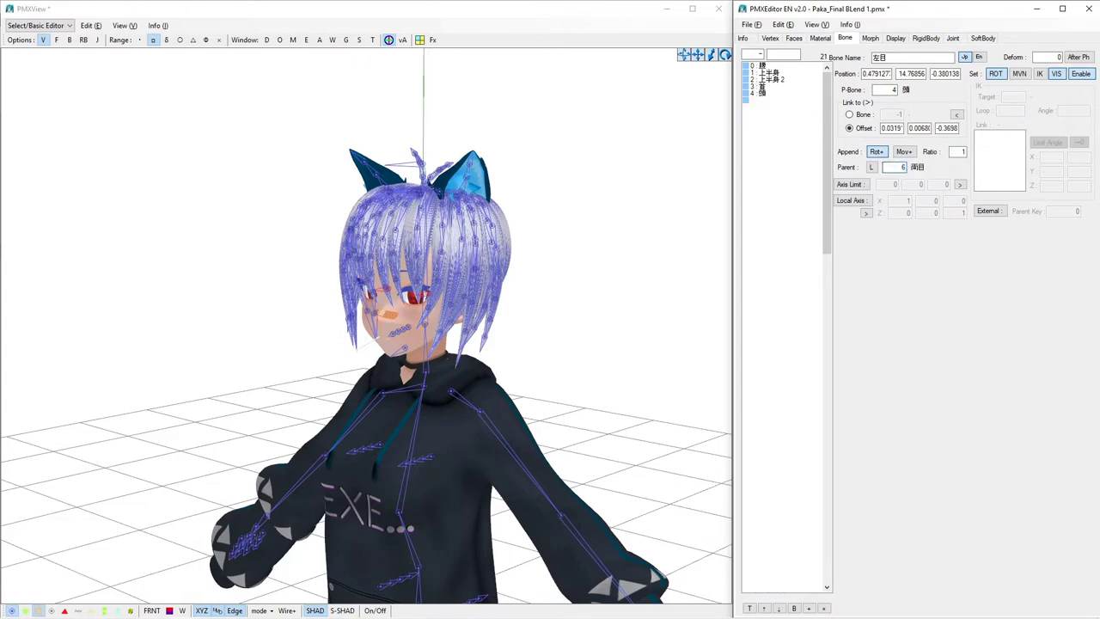
Step: Open the TransformView preview around the head and hide the bone display so the eyes are clear
right_drag(578, 202, 590, 189)
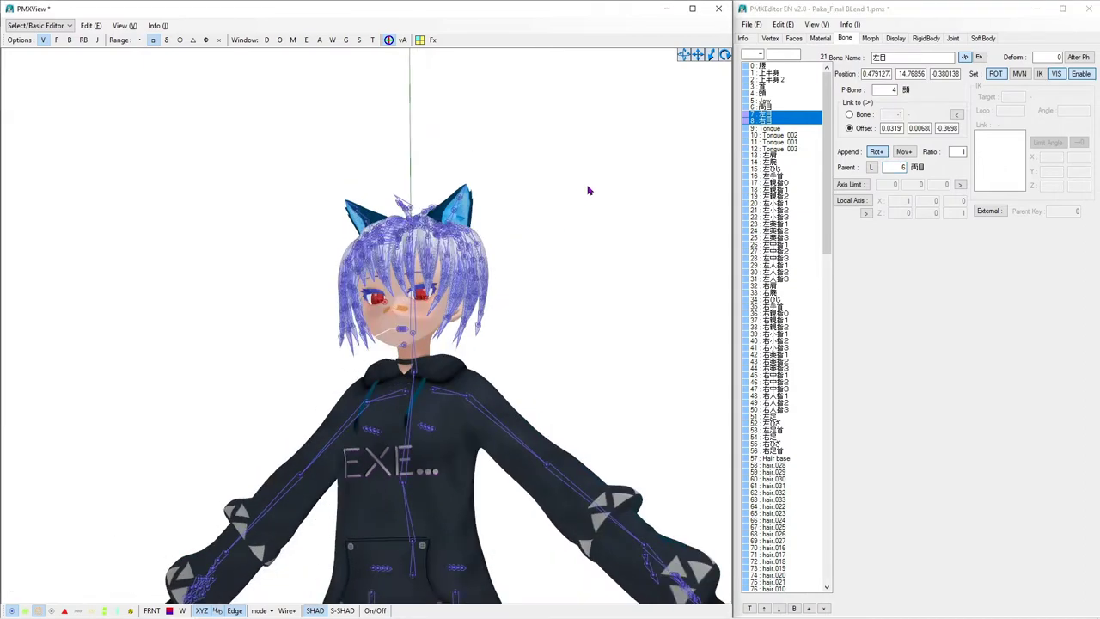
click(372, 39)
scroll(388, 275, up, 6)
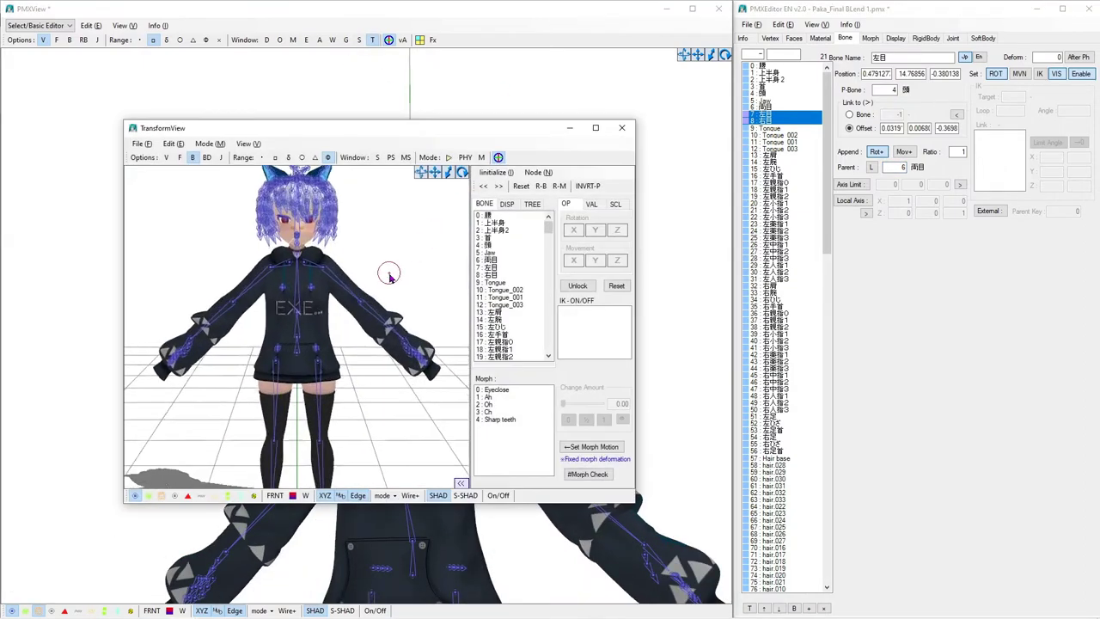
right_drag(379, 284, 404, 279)
click(421, 266)
click(409, 277)
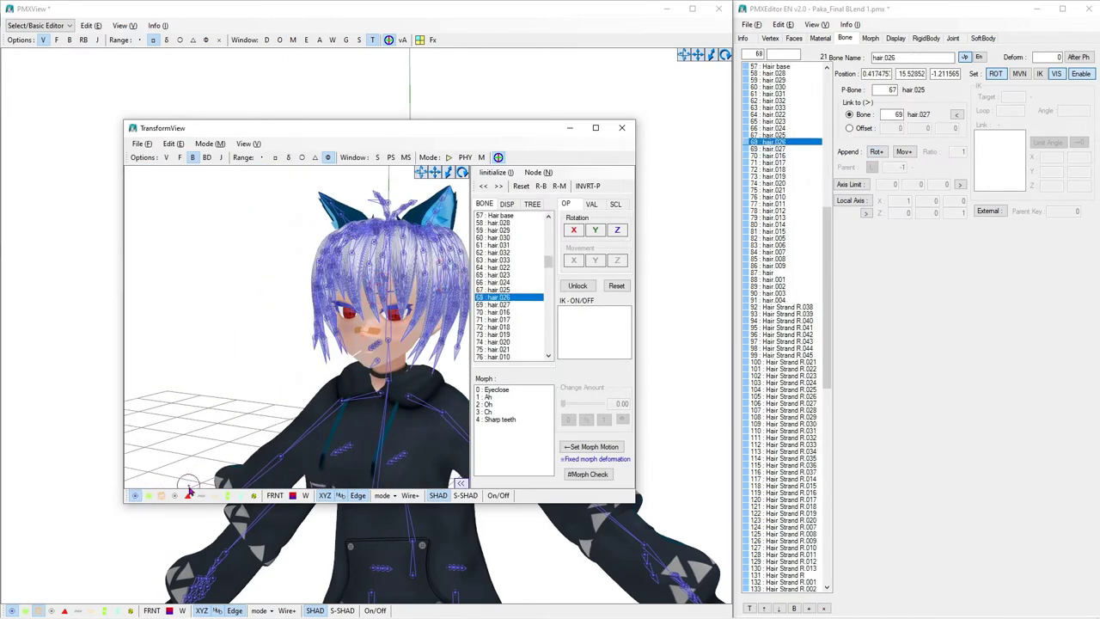
click(134, 497)
click(464, 332)
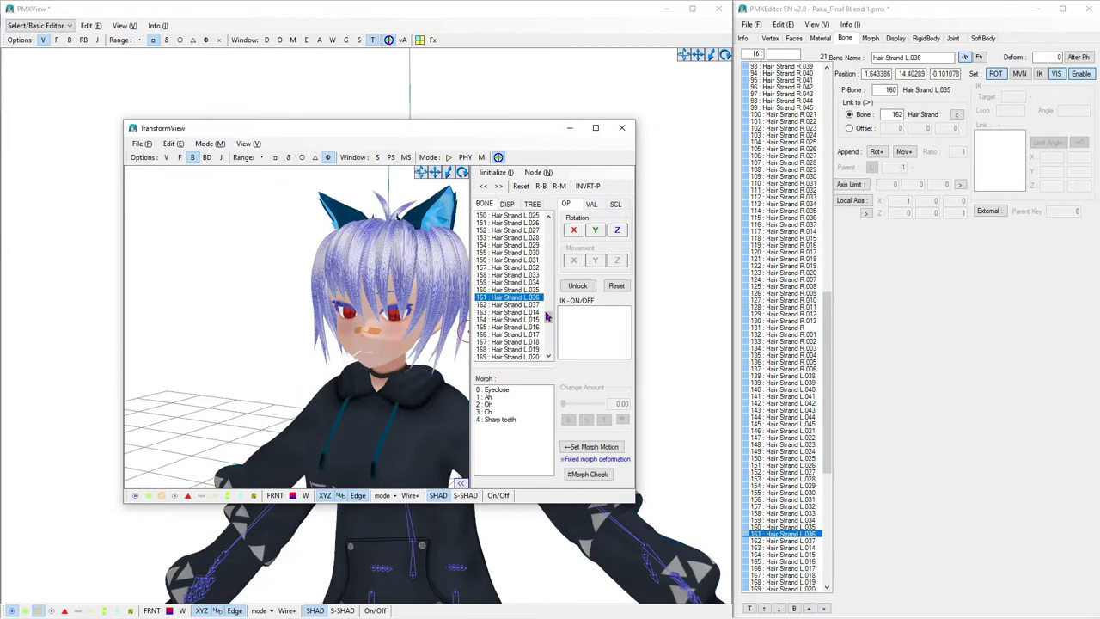
scroll(533, 309, up, 20)
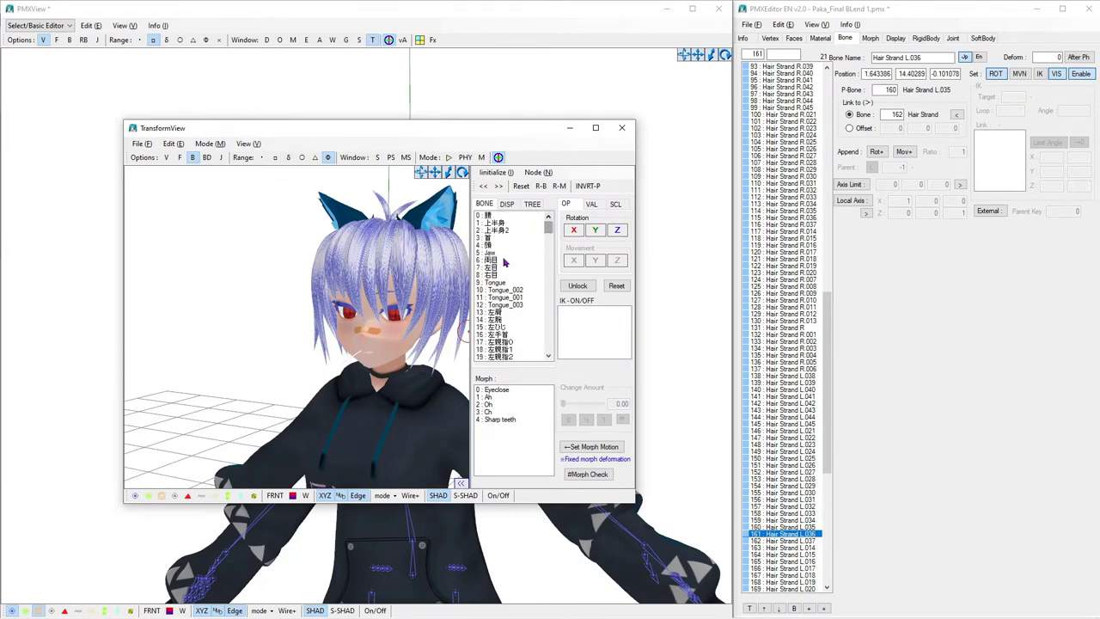
Step: Test the 両目 bone by rotating it about the Y axis, resetting it, and rotating it about the X axis
click(505, 261)
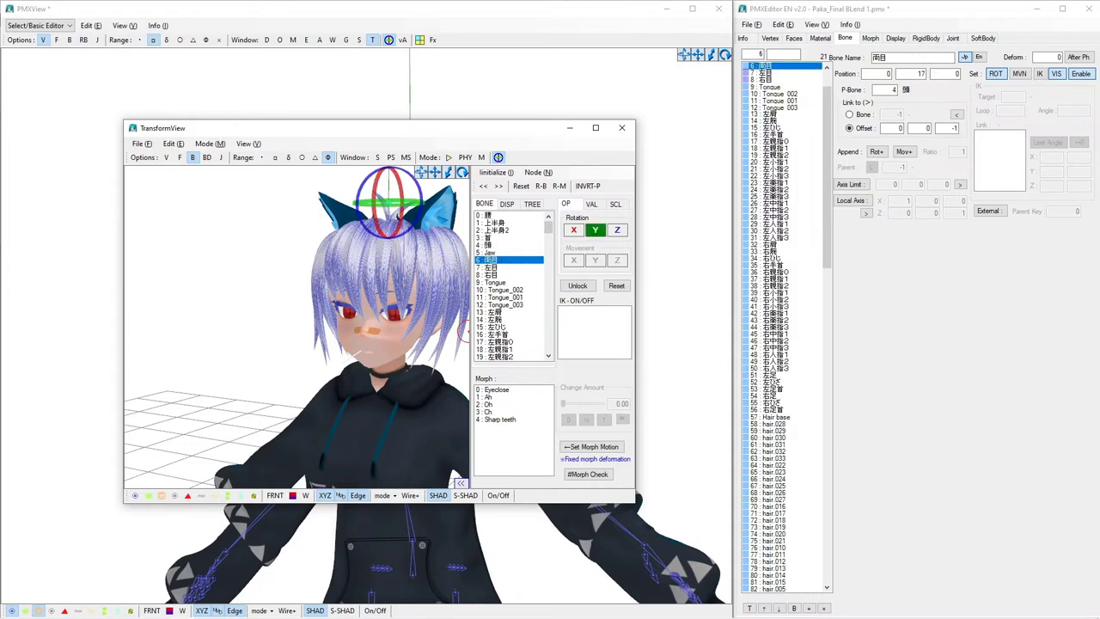
mouse_move(595, 230)
mouse_down()
mouse_move(594, 206)
mouse_move(592, 230)
mouse_up()
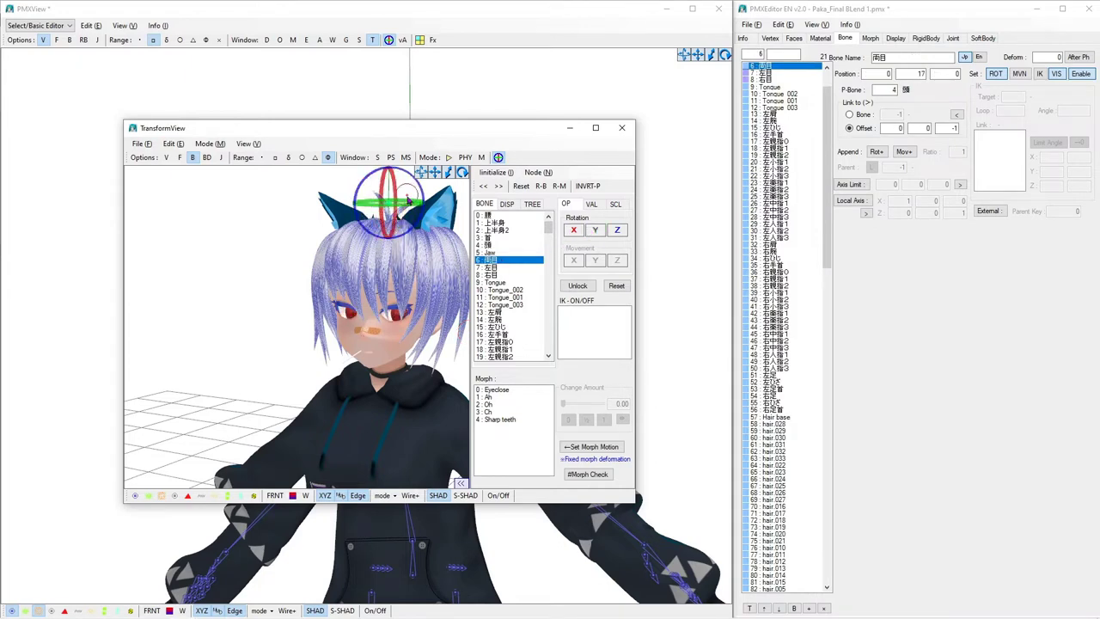
mouse_move(394, 179)
mouse_down()
mouse_move(394, 160)
mouse_move(394, 179)
mouse_up()
click(616, 286)
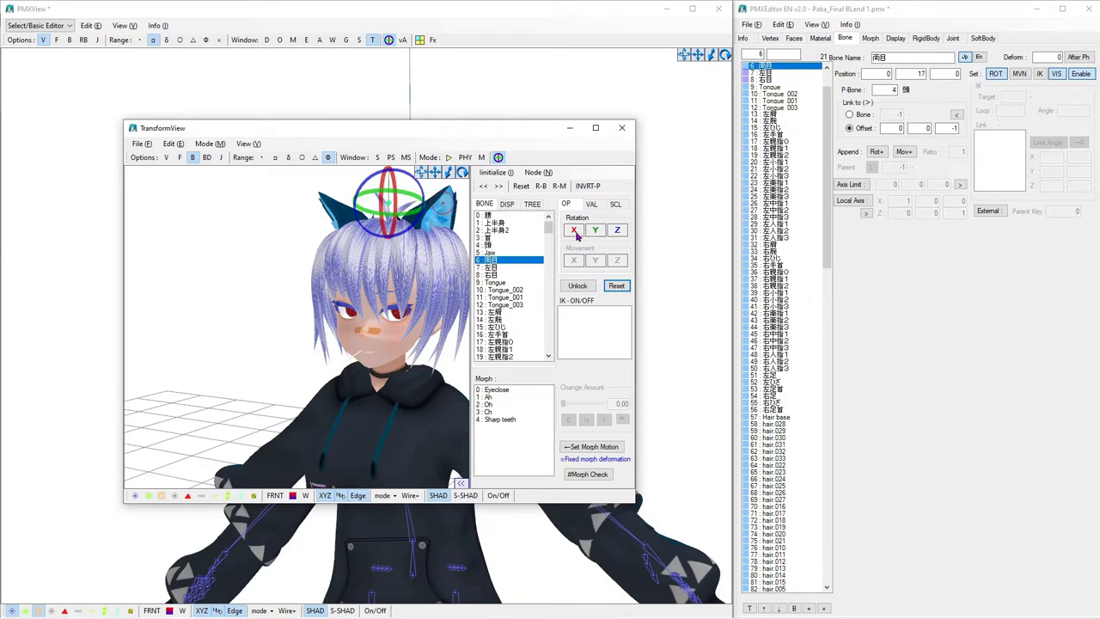
mouse_move(574, 231)
mouse_down()
mouse_move(574, 210)
mouse_move(574, 250)
mouse_move(574, 210)
mouse_move(574, 230)
mouse_up()
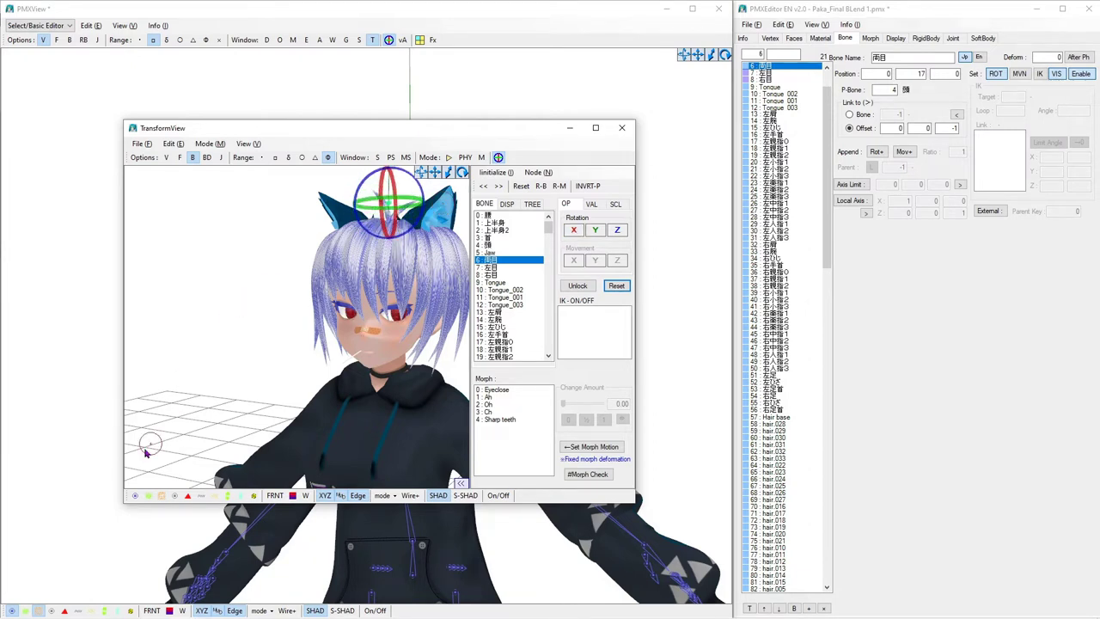
Step: Show the bones again and close the TransformView with its pose reset
click(135, 495)
right_drag(316, 401, 456, 361)
click(529, 190)
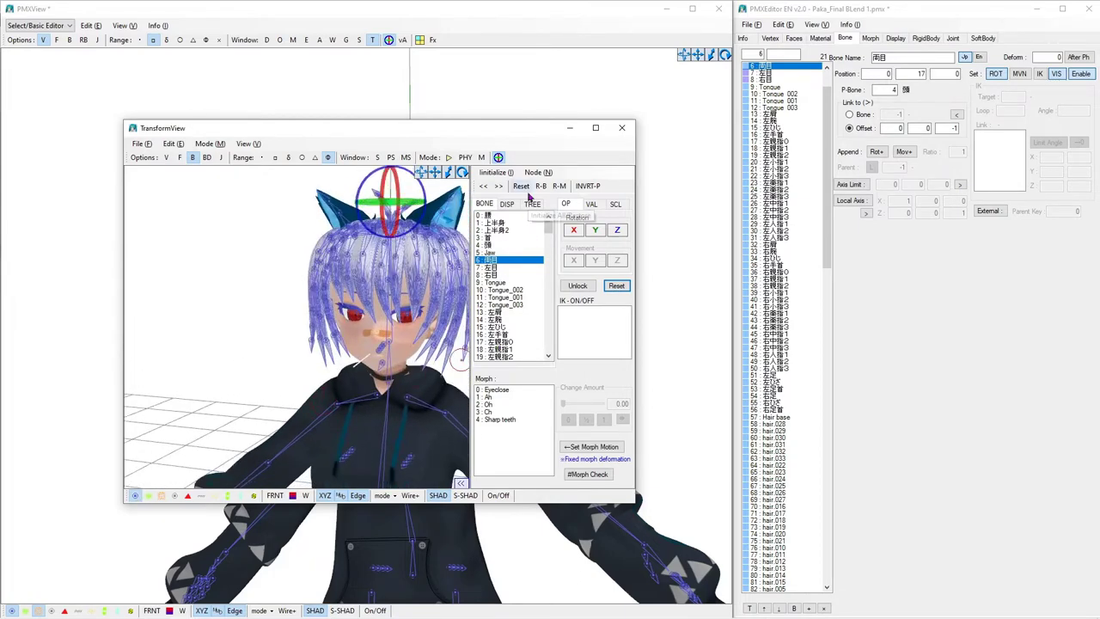
click(622, 127)
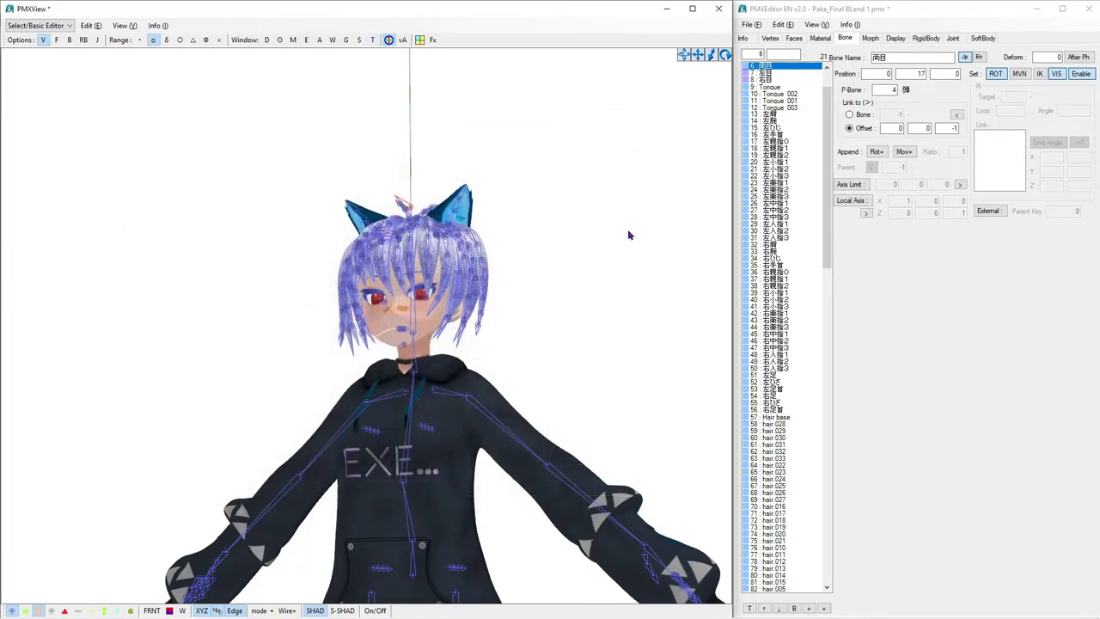
Step: Save the model file with the eye control setup
scroll(626, 225, down, 3)
scroll(625, 221, down, 5)
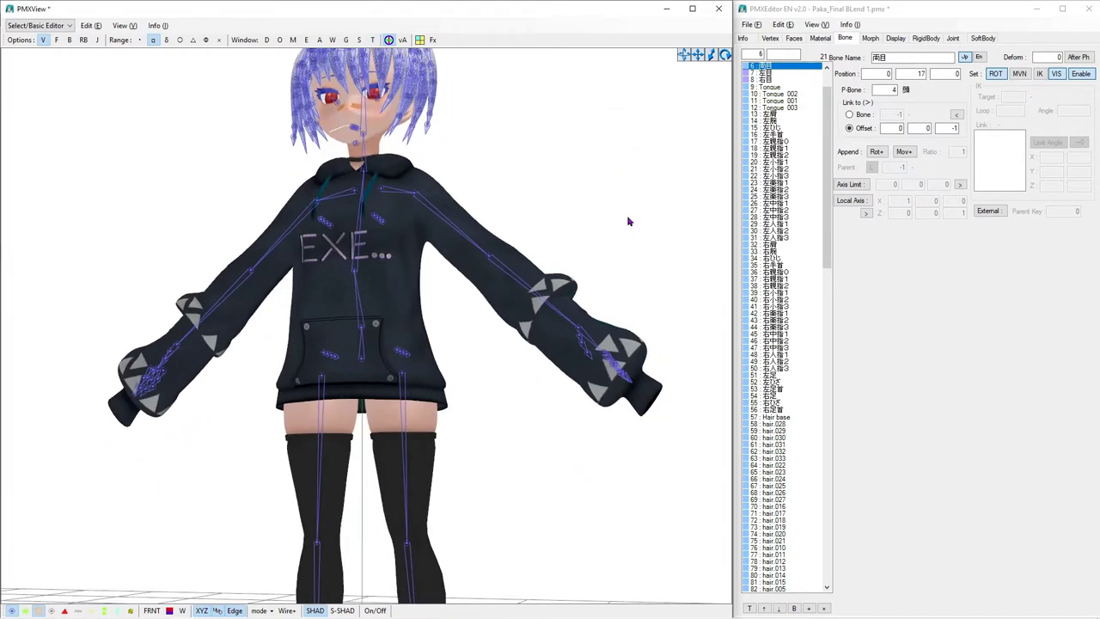
mouse_move(626, 221)
right_down()
mouse_move(626, 247)
mouse_move(624, 238)
right_up()
scroll(624, 242, down, 2)
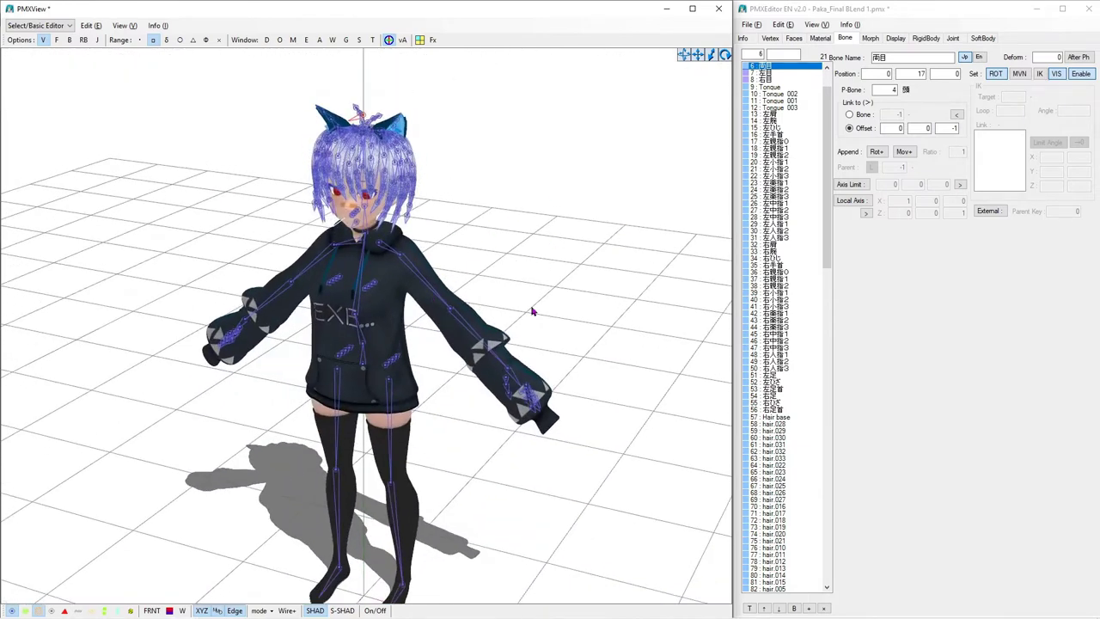
mouse_move(591, 297)
middle_down()
mouse_move(616, 269)
mouse_move(598, 290)
middle_up()
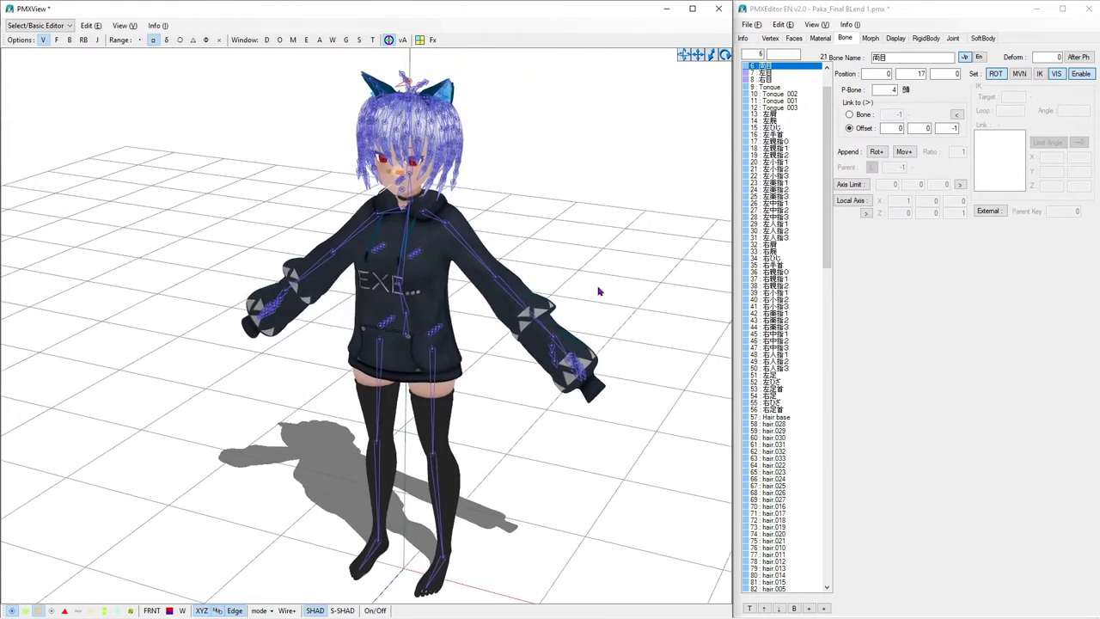
scroll(791, 198, up, 2)
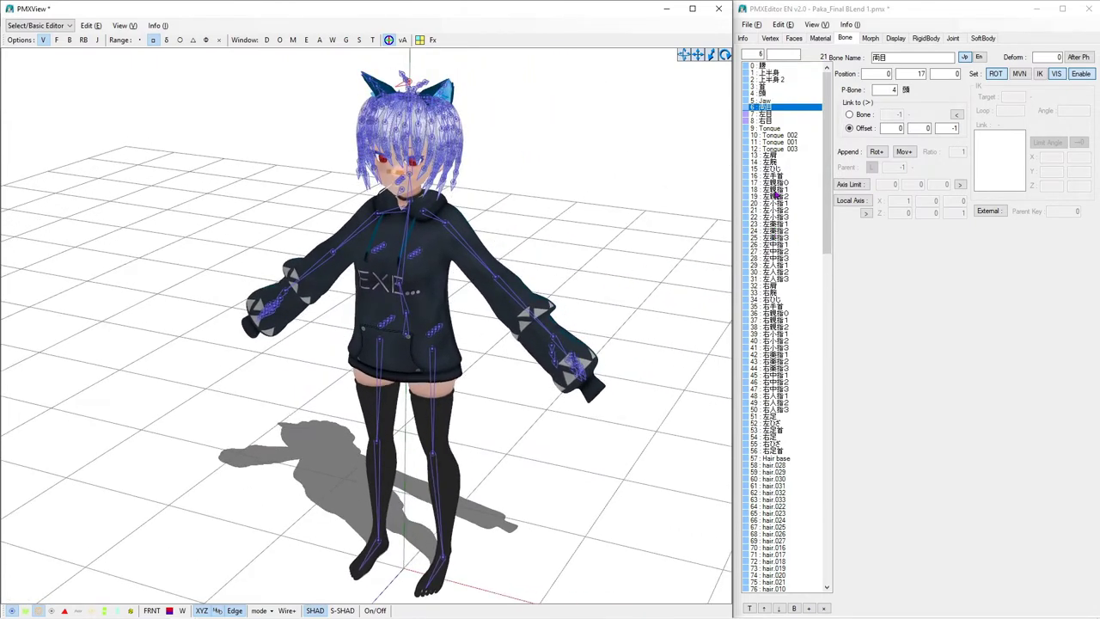
Step: Insert a new bone just before 右足 in the bone list and name it 左つま先
scroll(808, 279, down, 3)
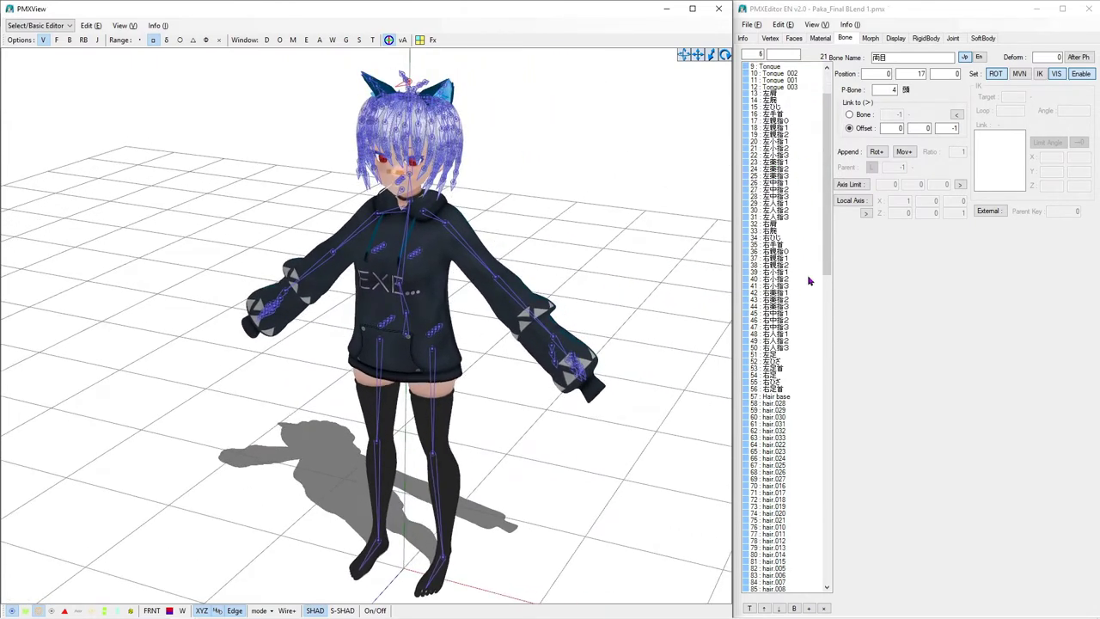
click(771, 368)
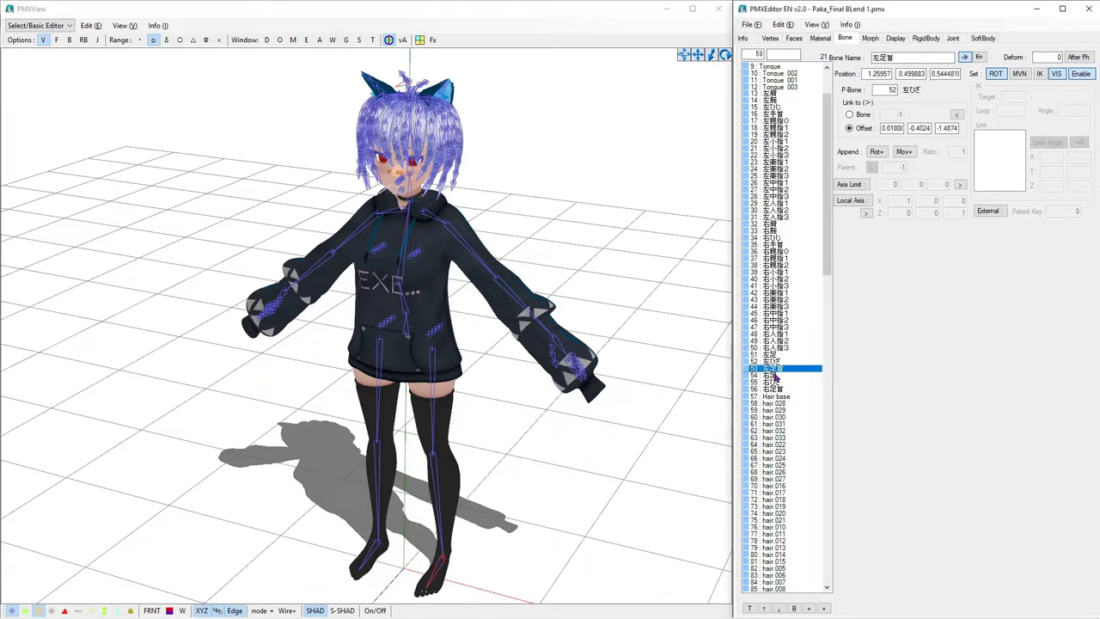
click(779, 376)
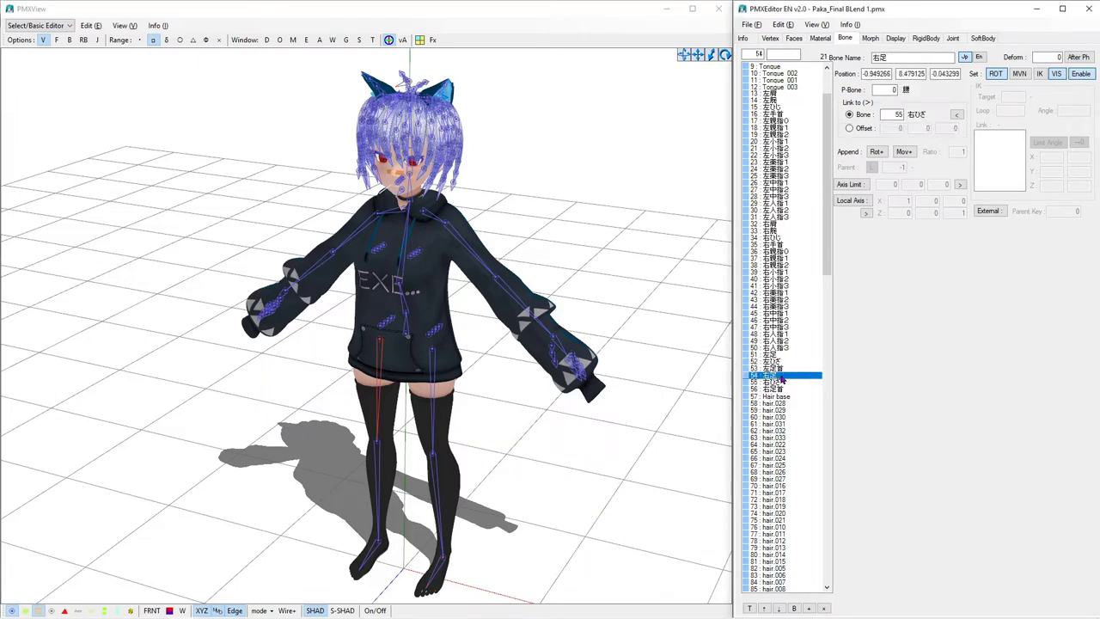
right_click(782, 376)
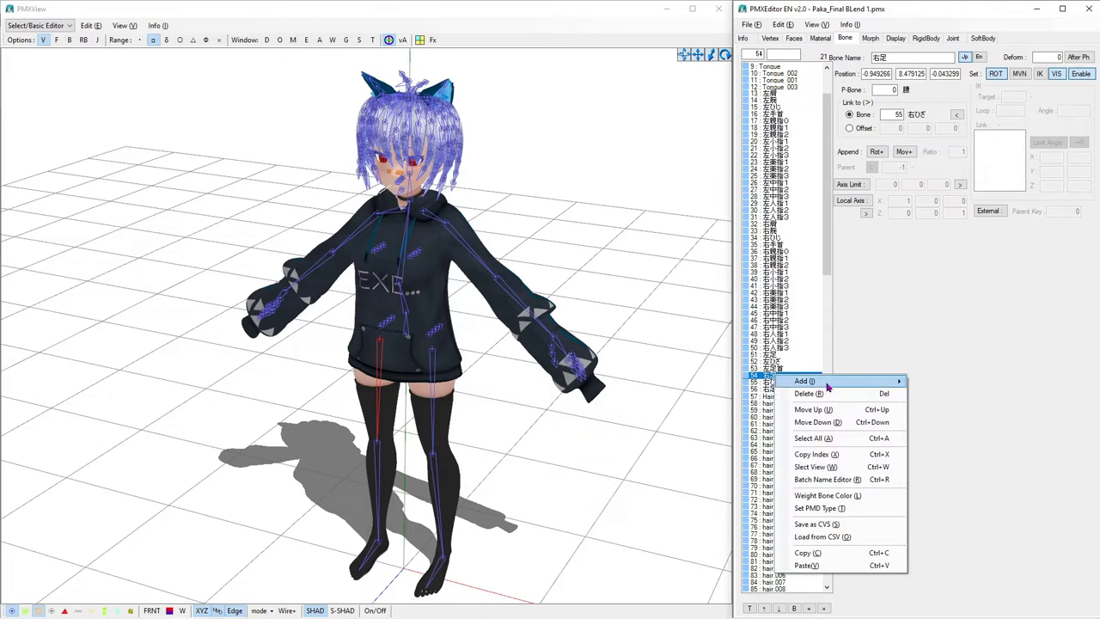
mouse_move(885, 389)
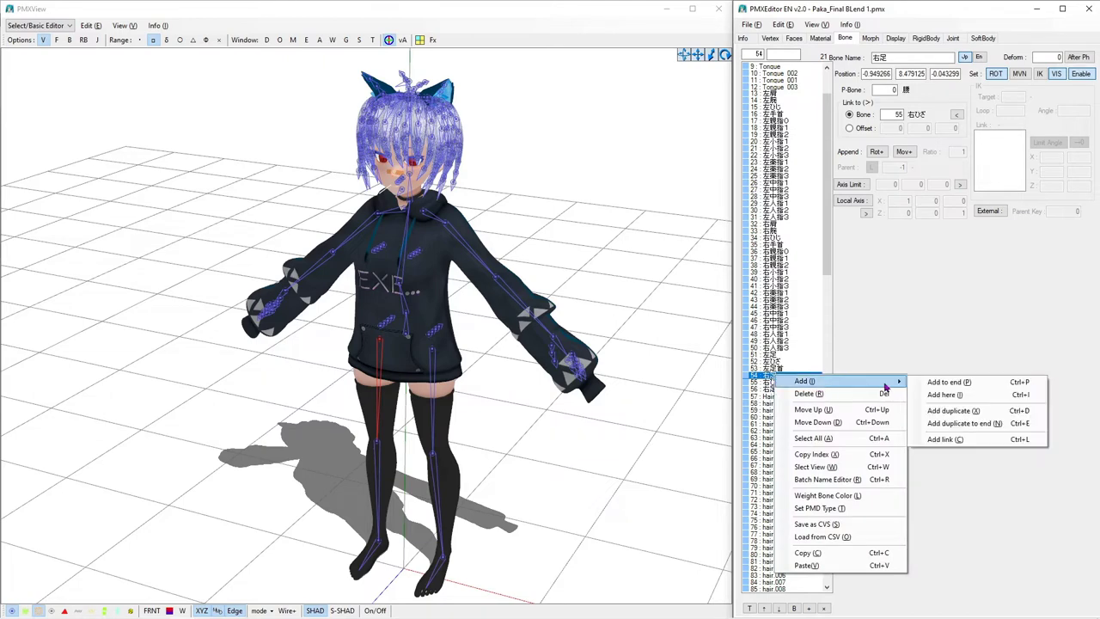
click(966, 394)
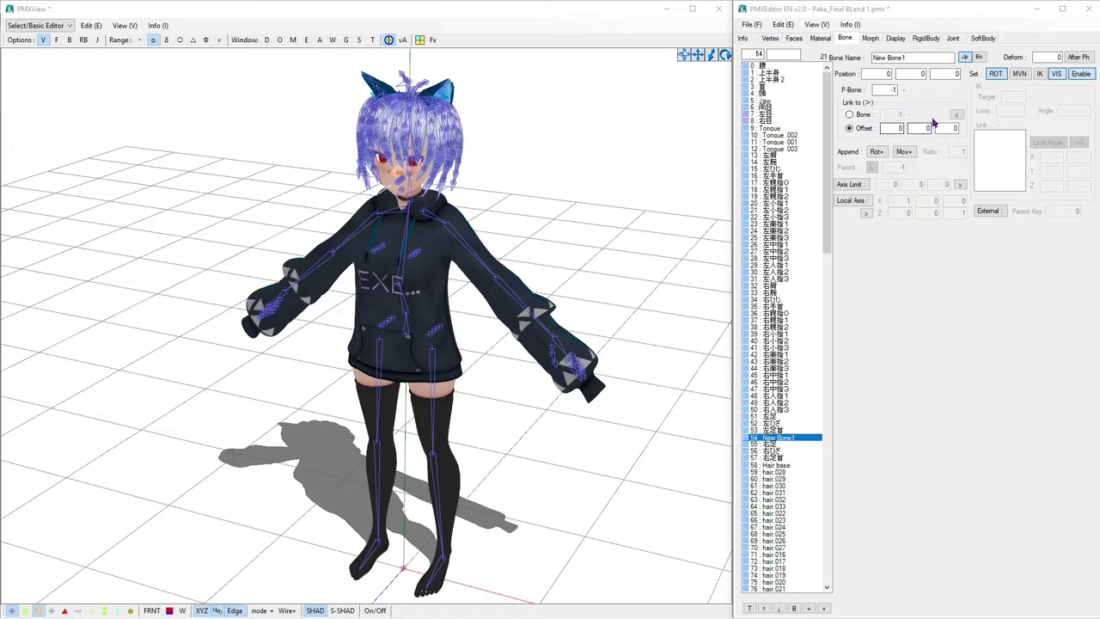
click(925, 58)
drag(926, 58, 871, 58)
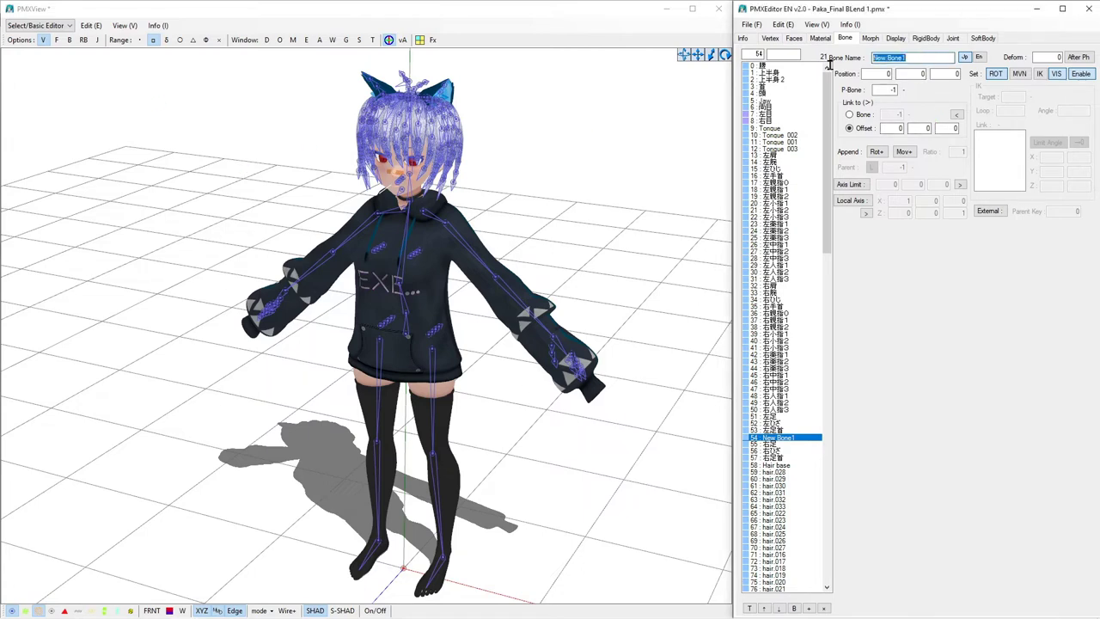
text(左つま先)
Step: Copy the 左足首 bone's X position, 1.25957, into the 左つま先 bone's X position
middle_drag(561, 322, 545, 294)
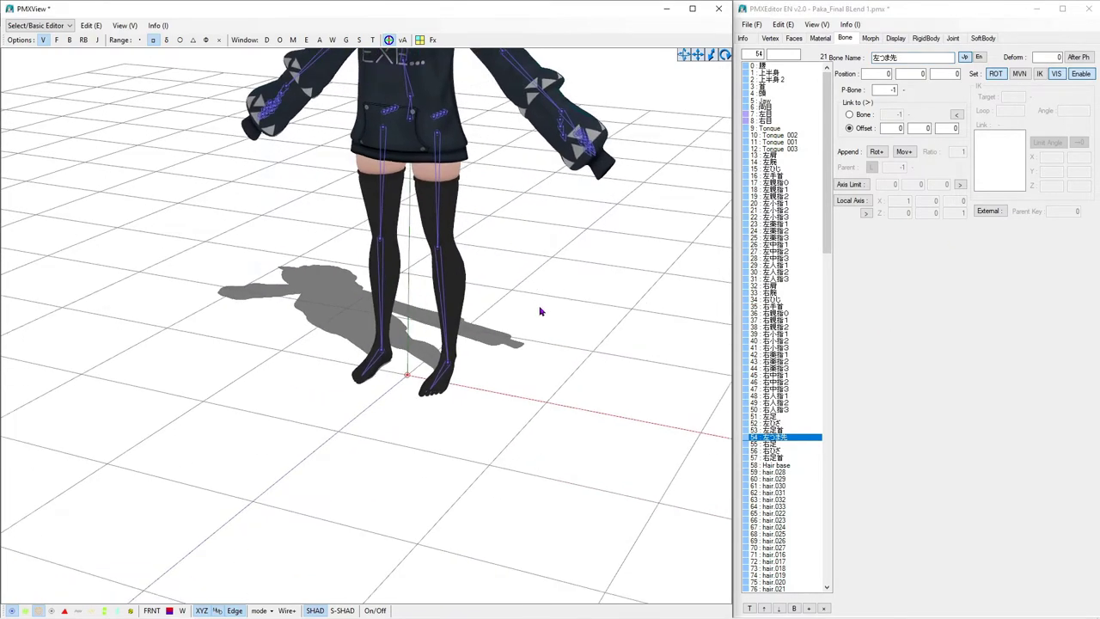
click(771, 430)
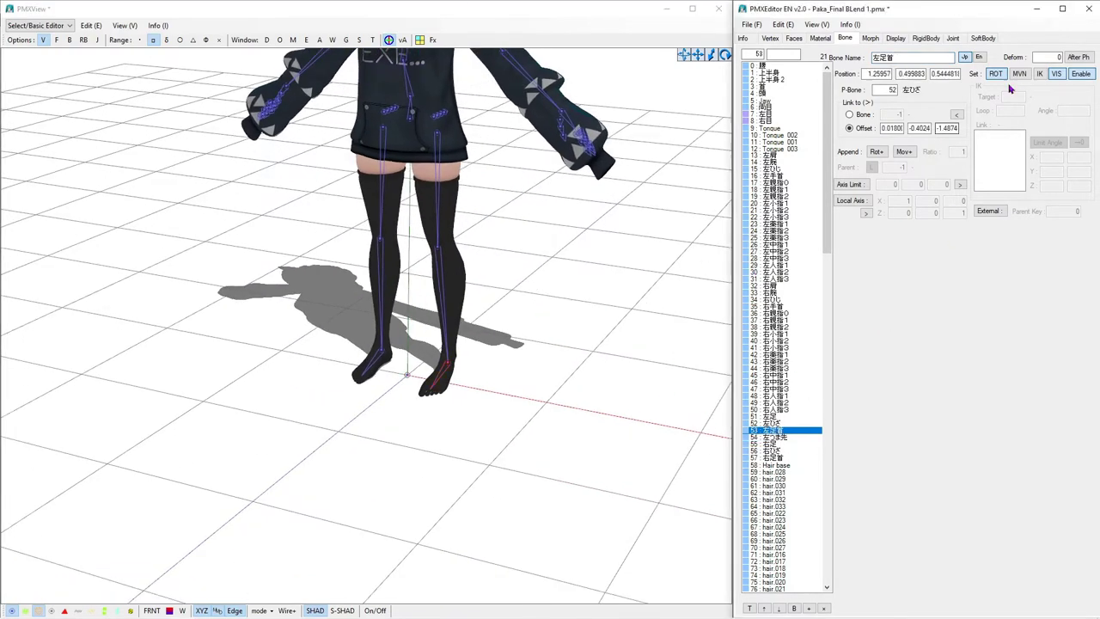
click(870, 73)
key(ctrl+a)
key(ctrl+c)
click(773, 437)
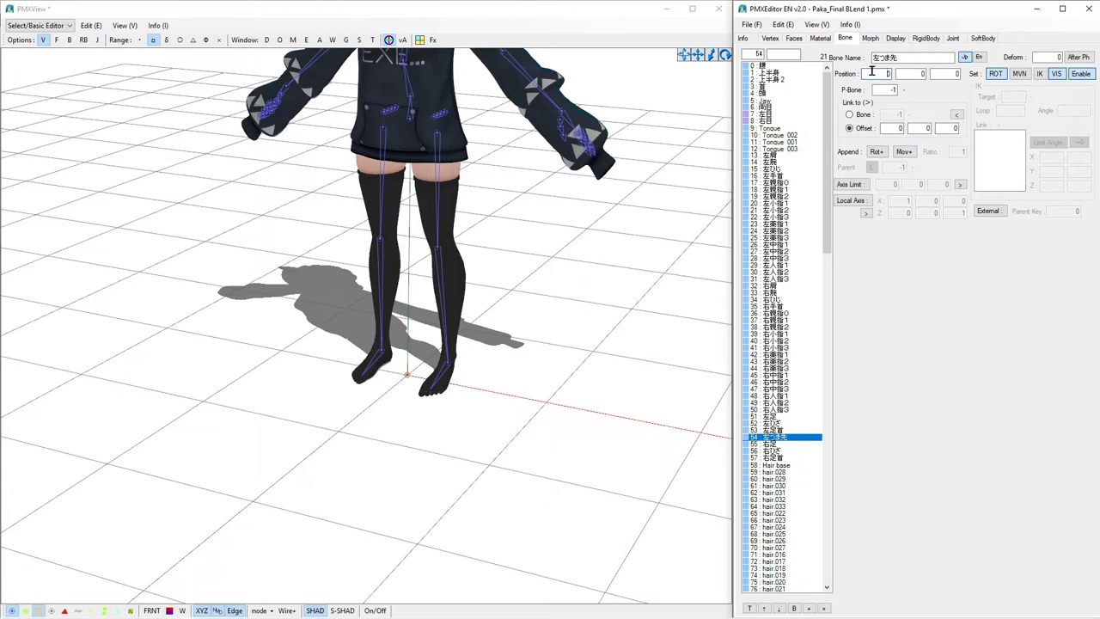
key(ctrl+v)
Step: Set the 左つま先 bone's Z position to -1 and its Y position to 0.1
scroll(598, 302, up, 3)
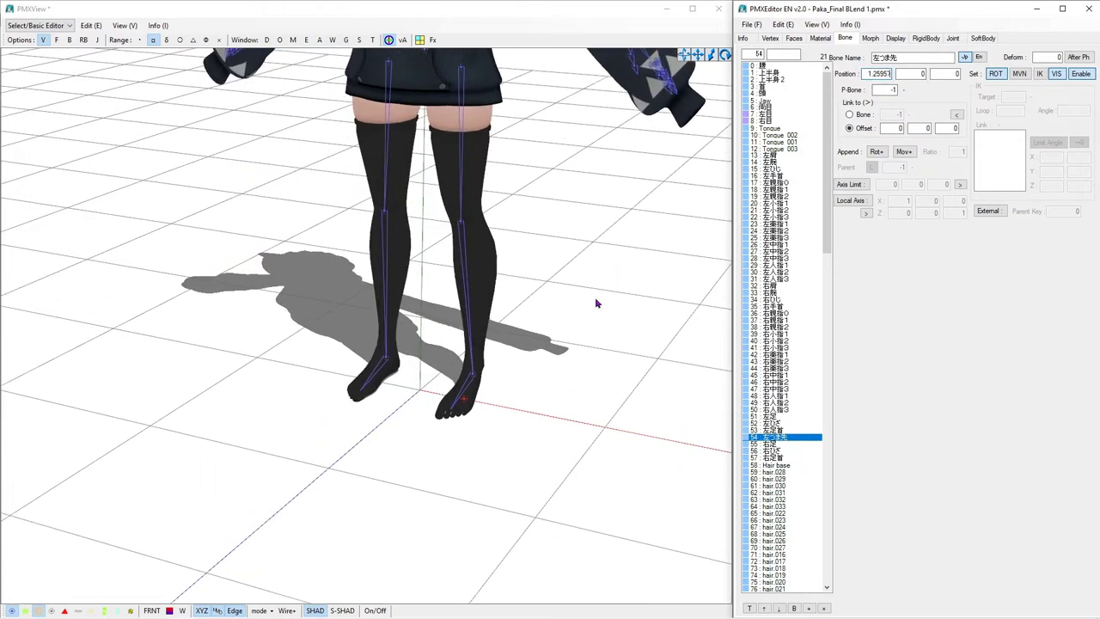
right_drag(597, 302, 563, 287)
scroll(544, 305, up, 4)
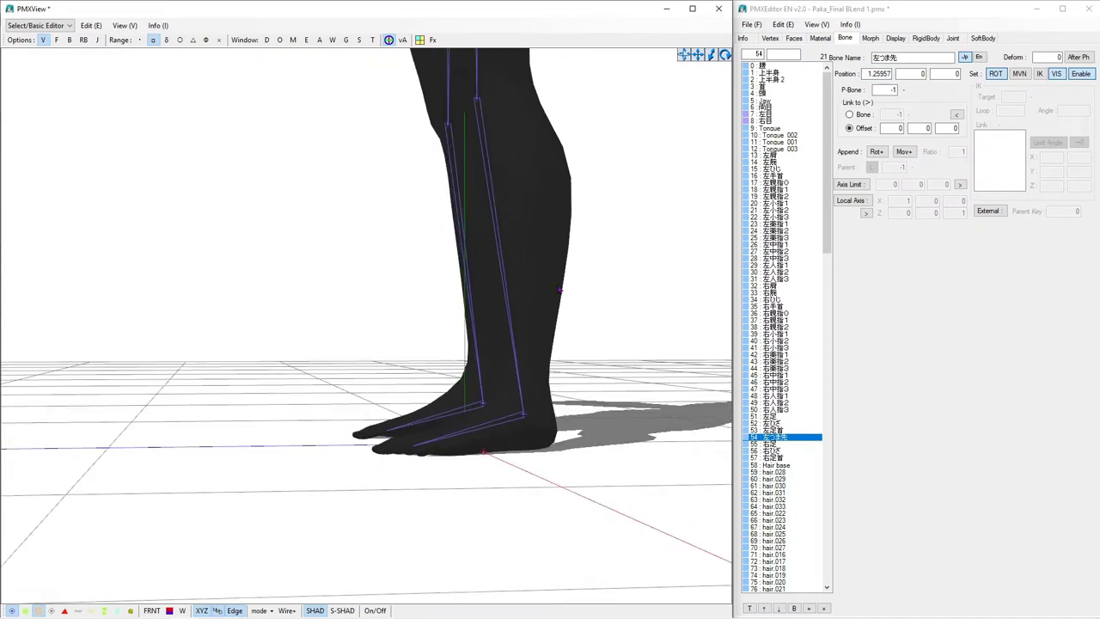
double_click(948, 74)
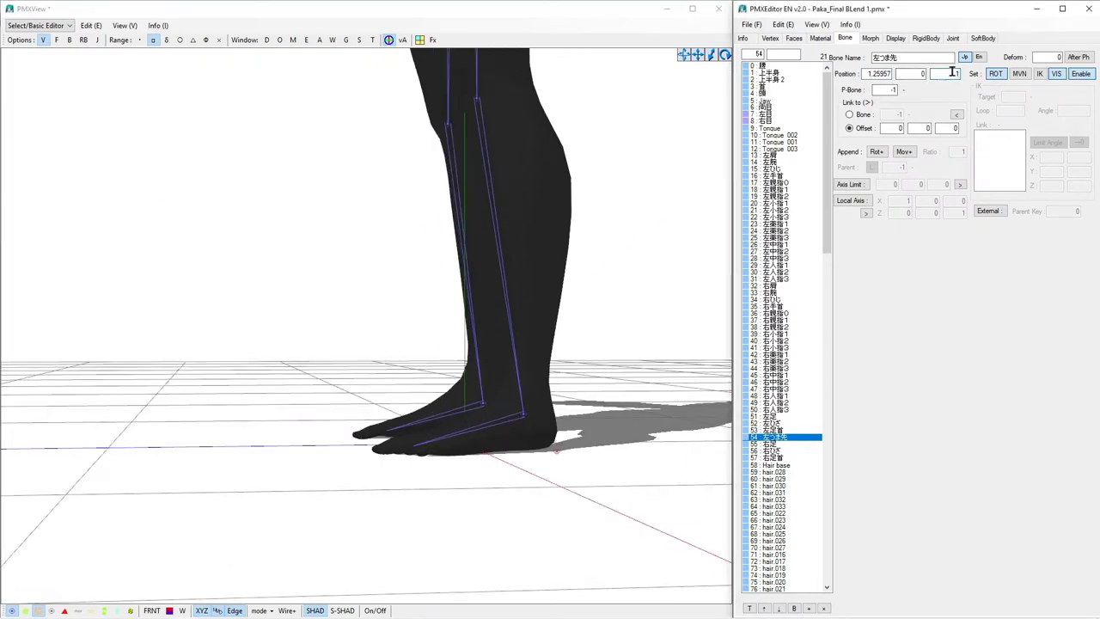
click(944, 72)
text(-)
right_drag(447, 386, 628, 403)
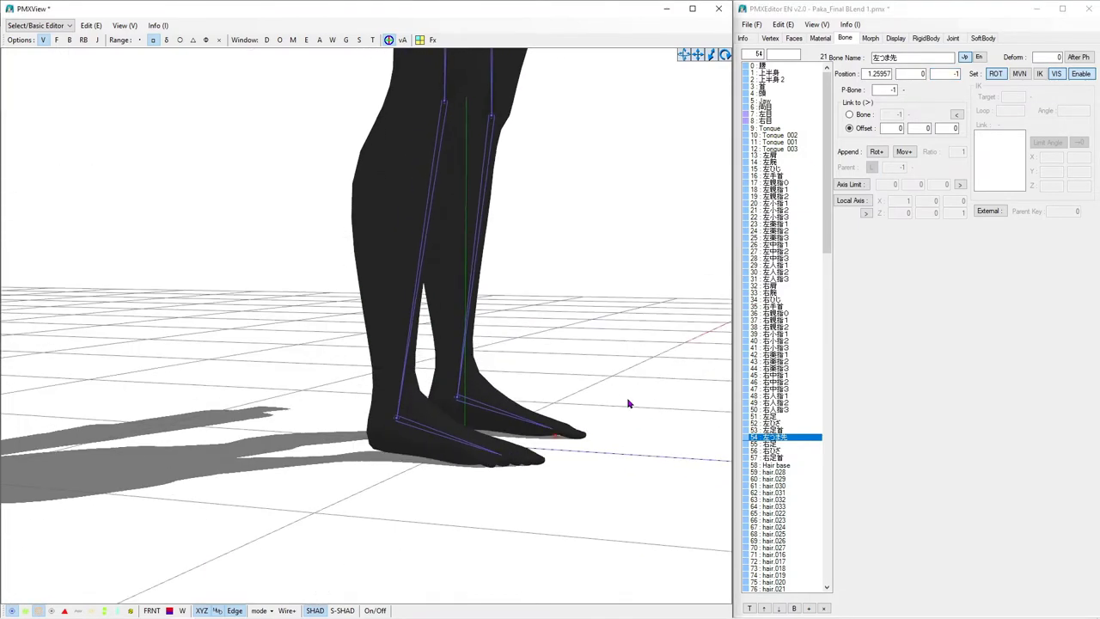
click(913, 74)
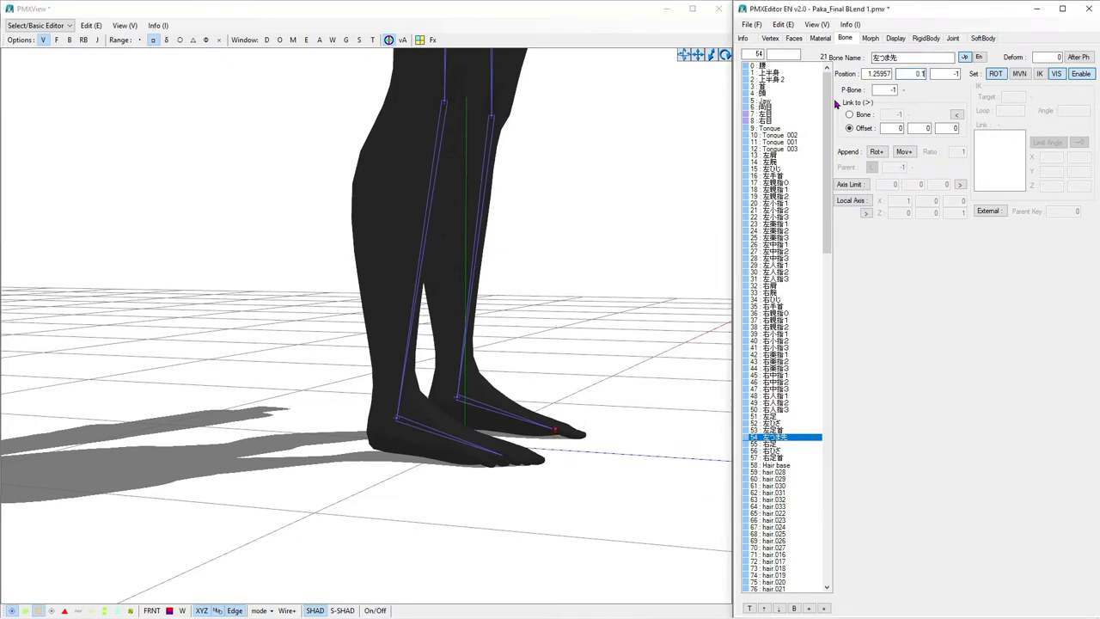
Step: Make bone 53 (左足首) the parent of the 左つま先 bone
scroll(631, 300, up, 5)
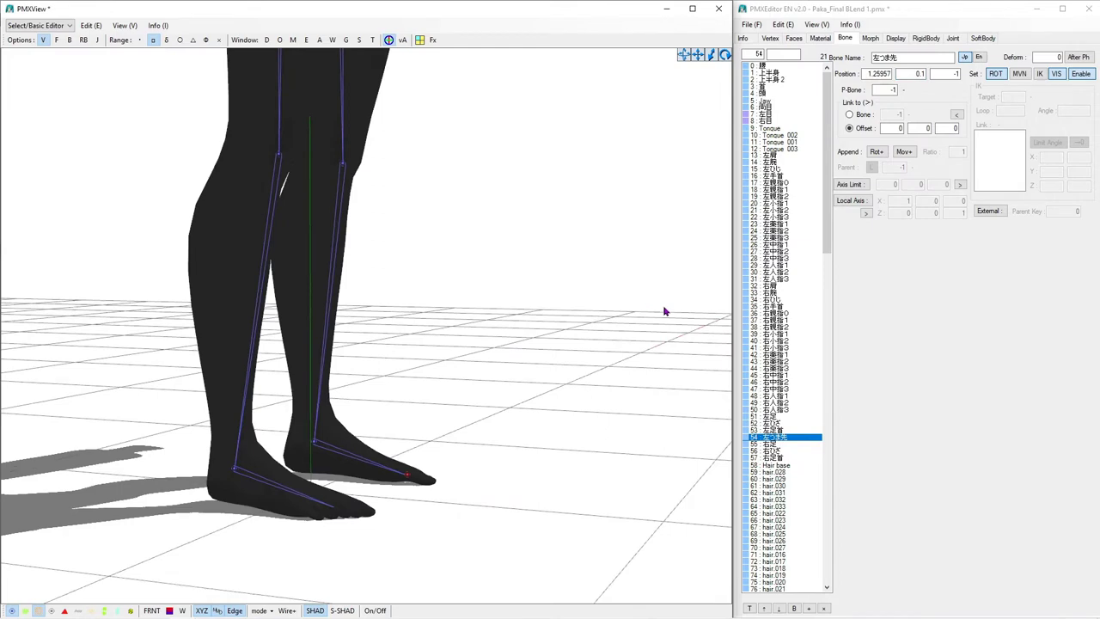
right_drag(664, 311, 604, 320)
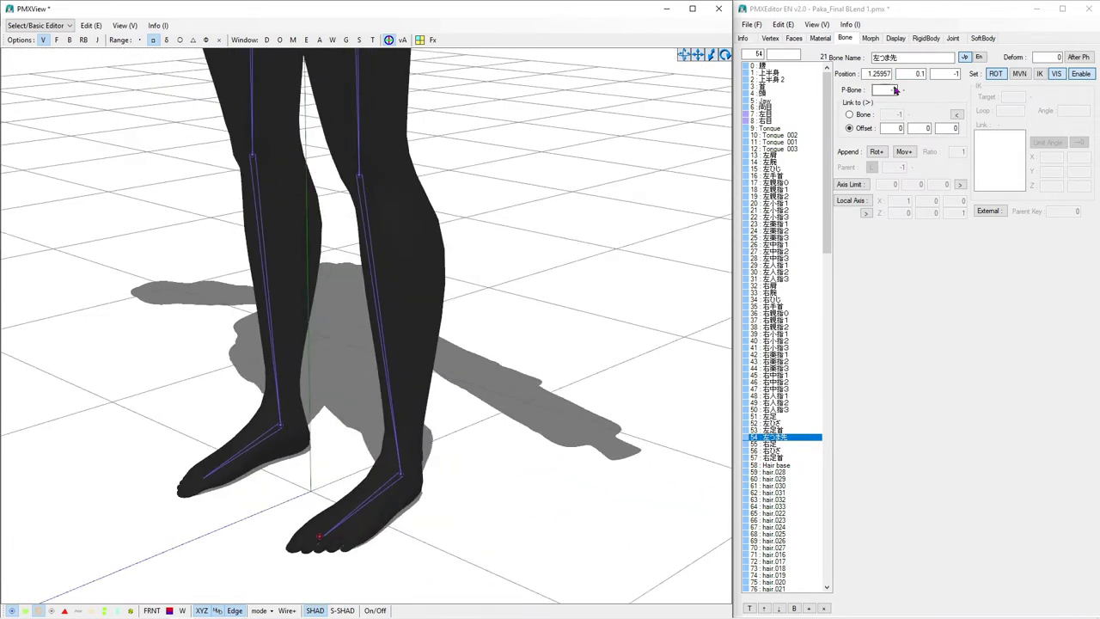
click(893, 90)
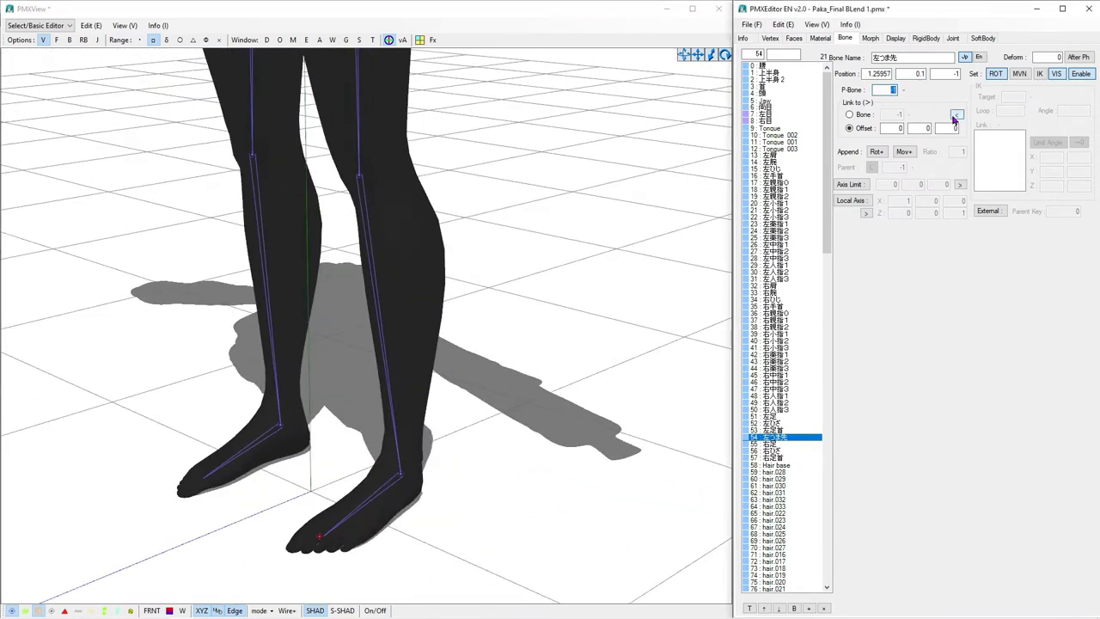
text(53)
middle_drag(483, 392, 508, 339)
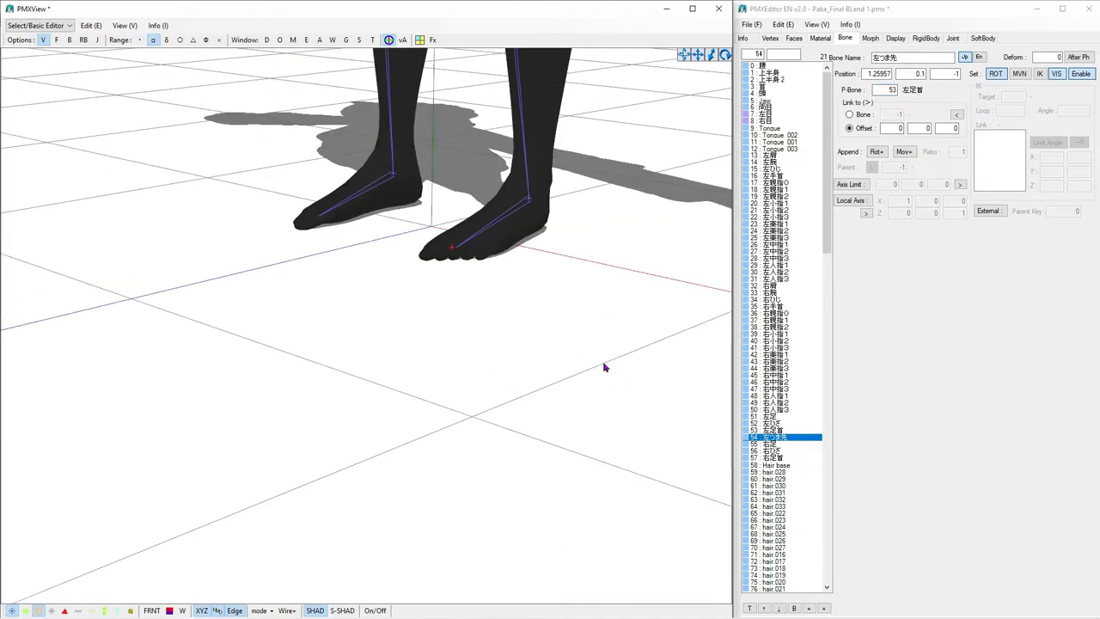
middle_drag(576, 331, 601, 329)
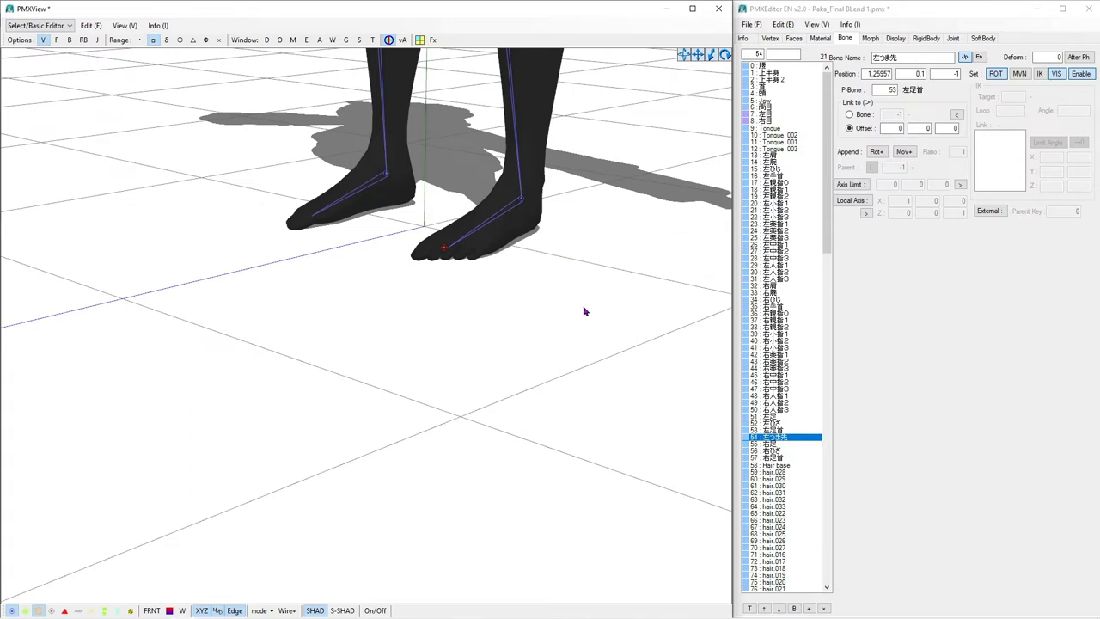
Step: Link the 左足首 bone to bone 54 (左つま先) instead of using an offset
scroll(616, 259, up, 4)
middle_drag(604, 275, 594, 277)
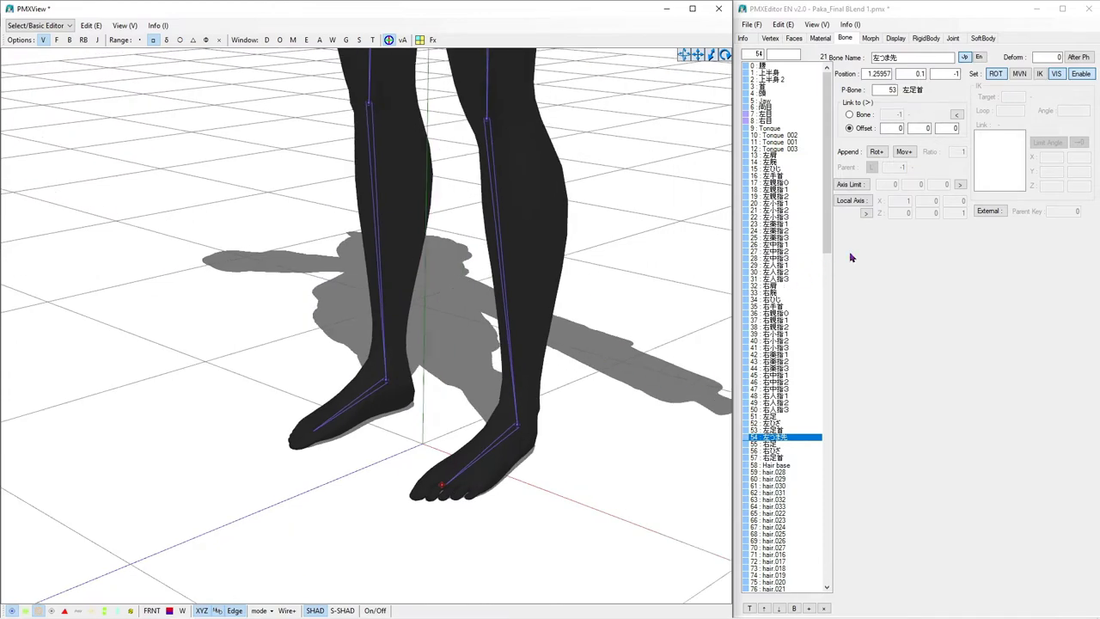
right_drag(629, 321, 614, 318)
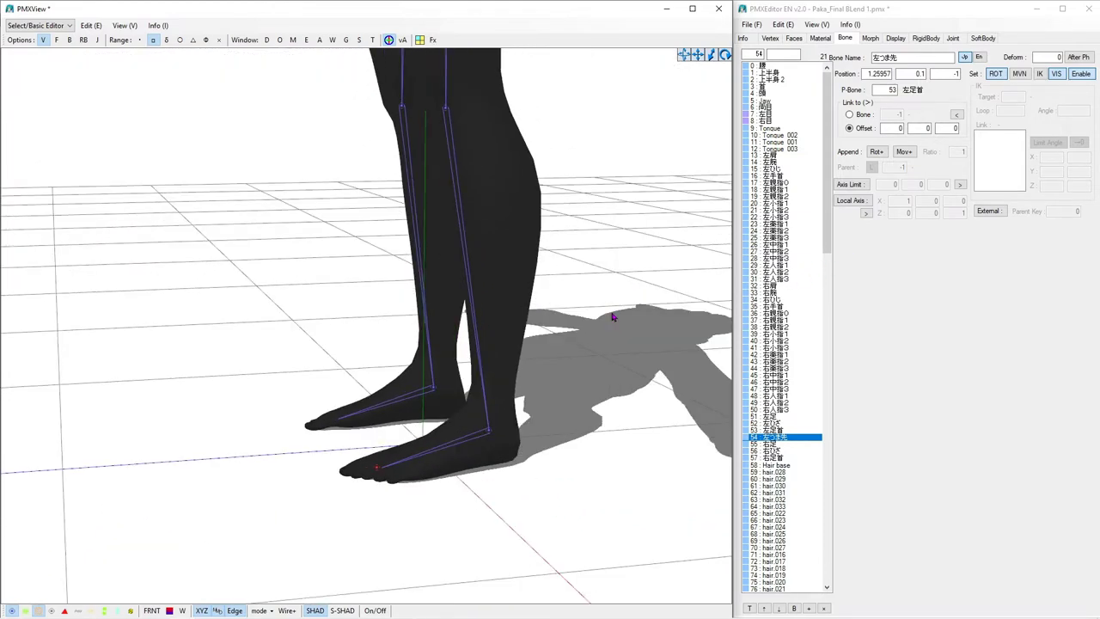
click(789, 430)
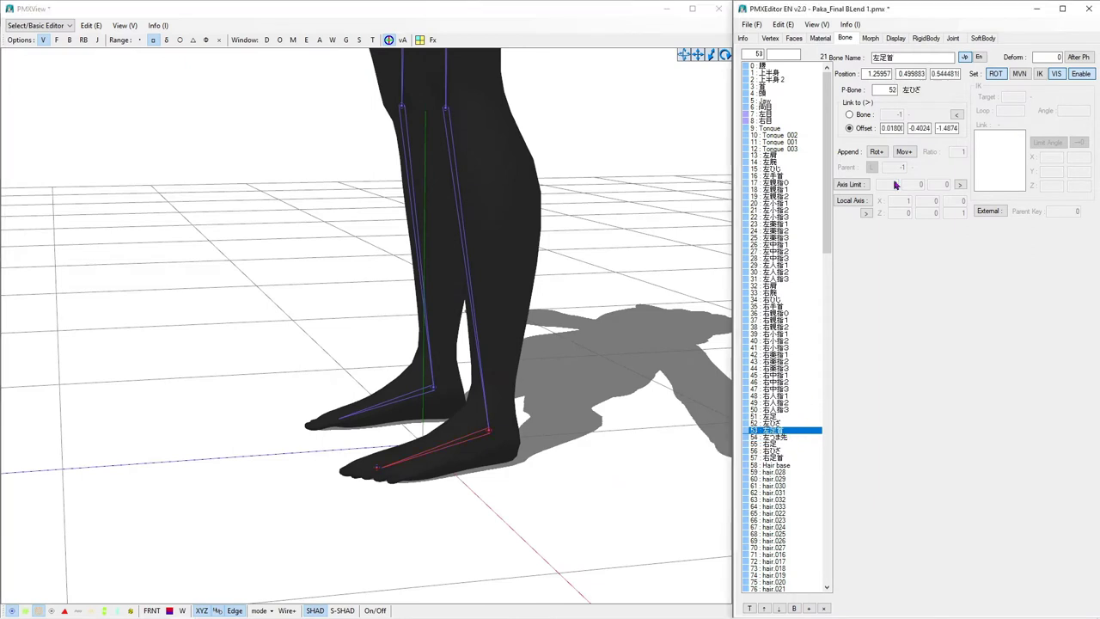
click(861, 115)
double_click(885, 114)
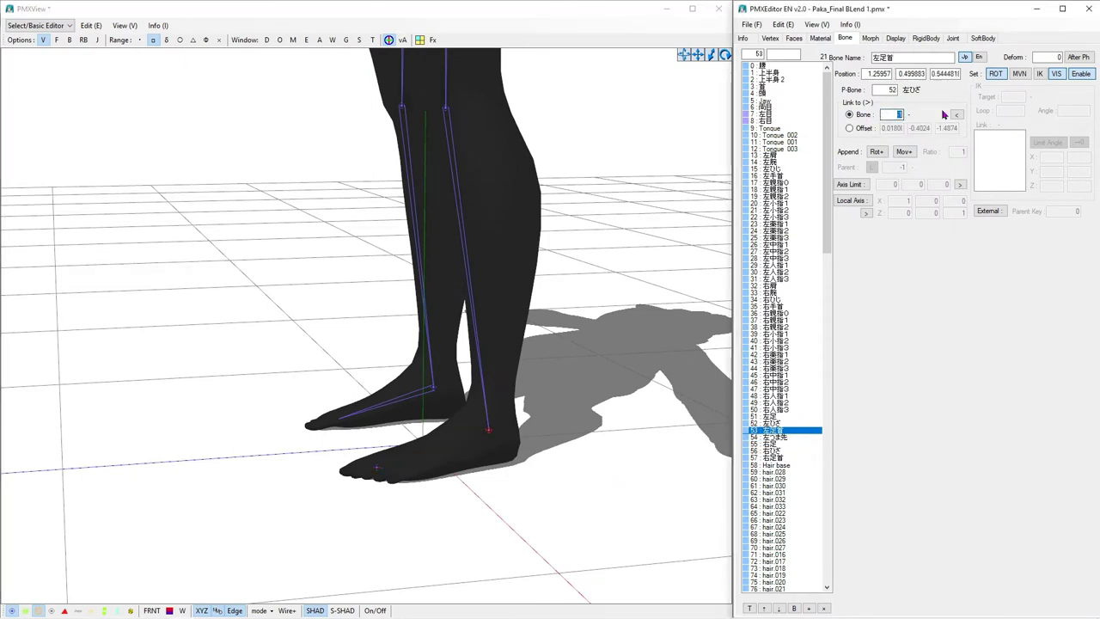
text(54)
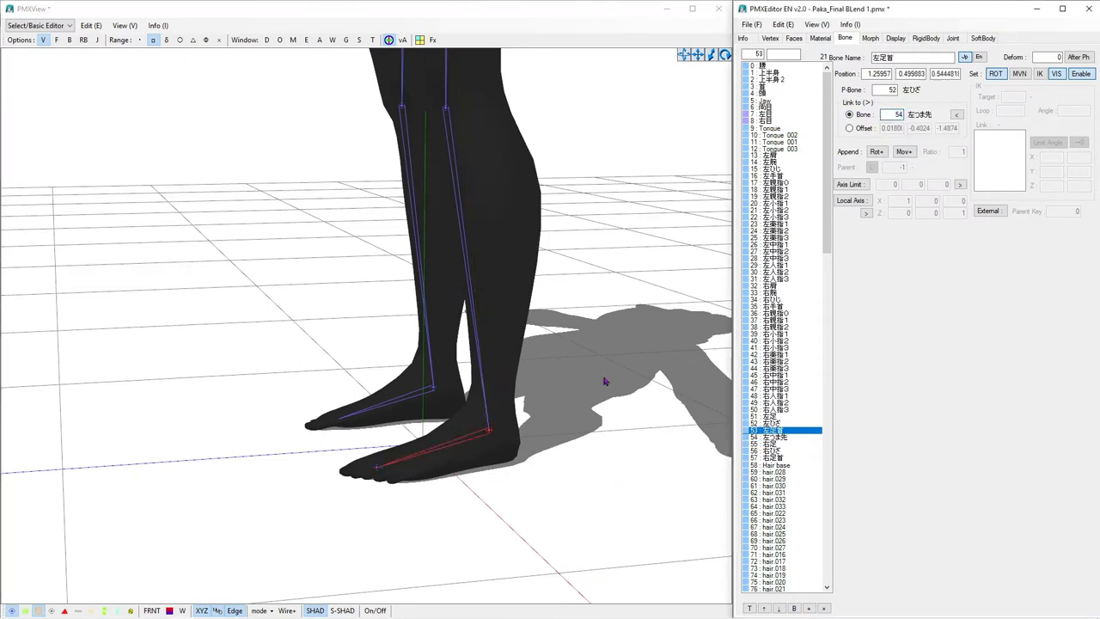
mouse_move(604, 381)
right_down()
mouse_move(628, 381)
mouse_move(614, 383)
right_up()
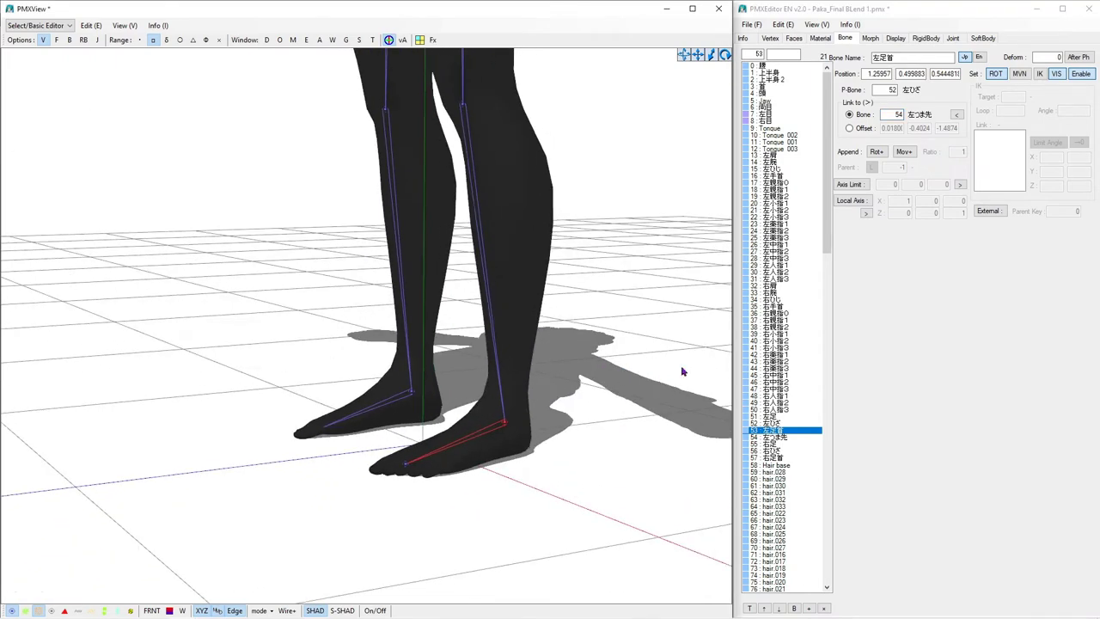
Step: Insert one new bone just before 左つま先 and another just before 右足 in the bone list
click(775, 438)
right_click(775, 438)
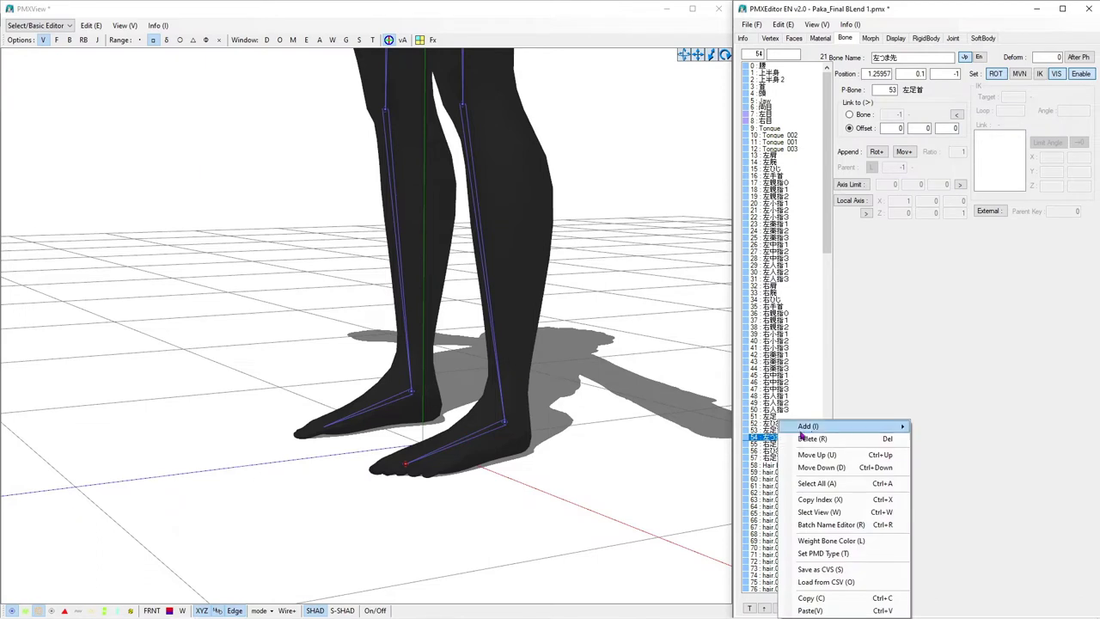
mouse_move(810, 427)
click(955, 439)
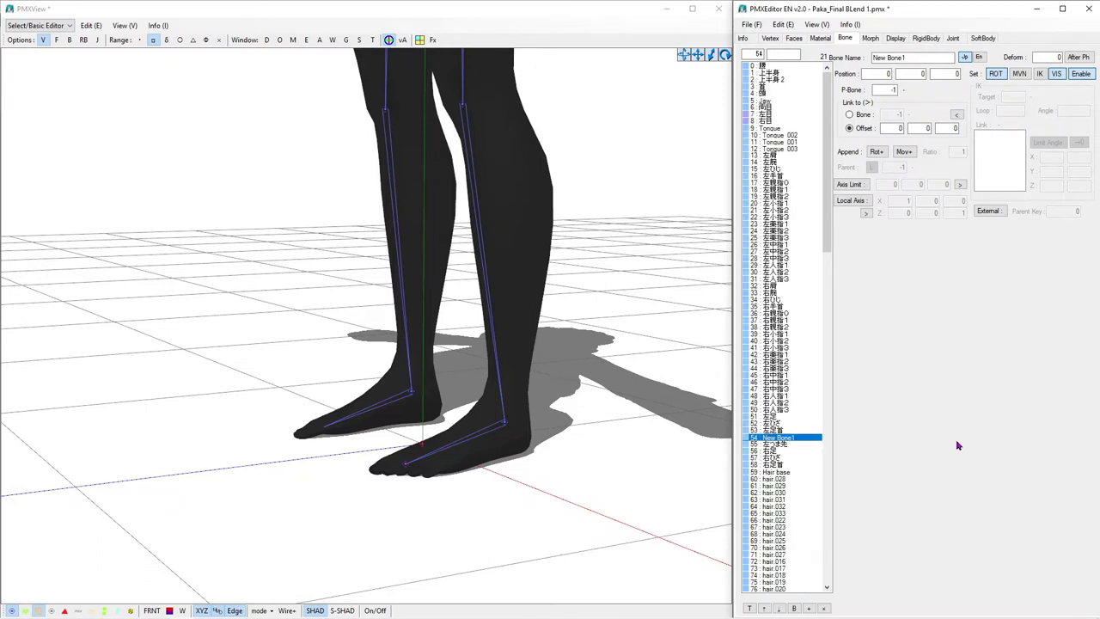
click(777, 451)
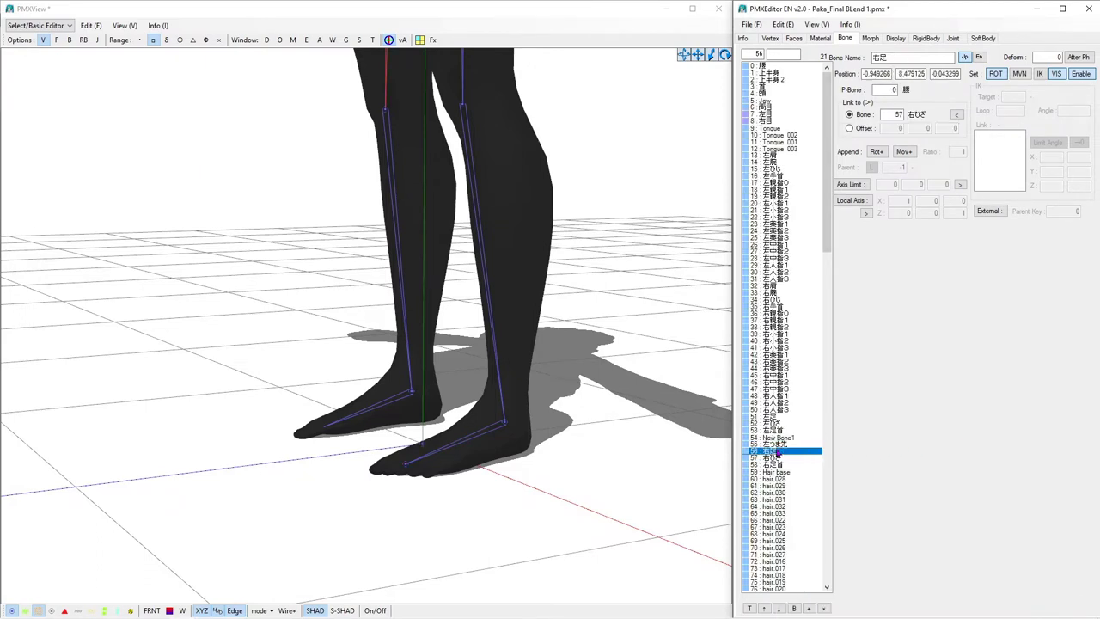
right_click(777, 451)
mouse_move(848, 427)
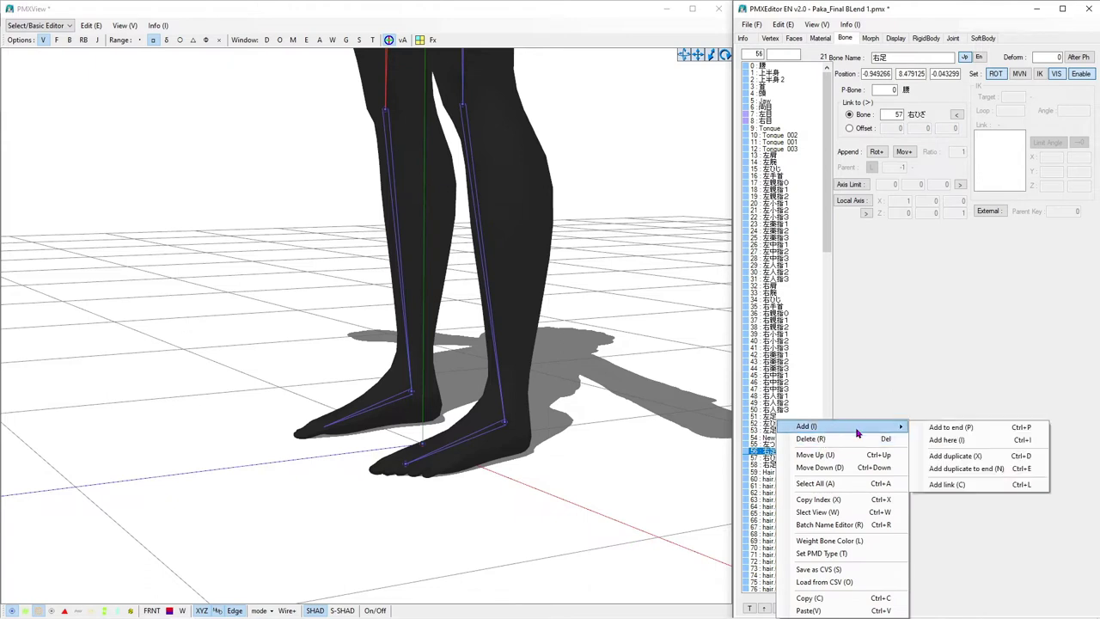
click(941, 439)
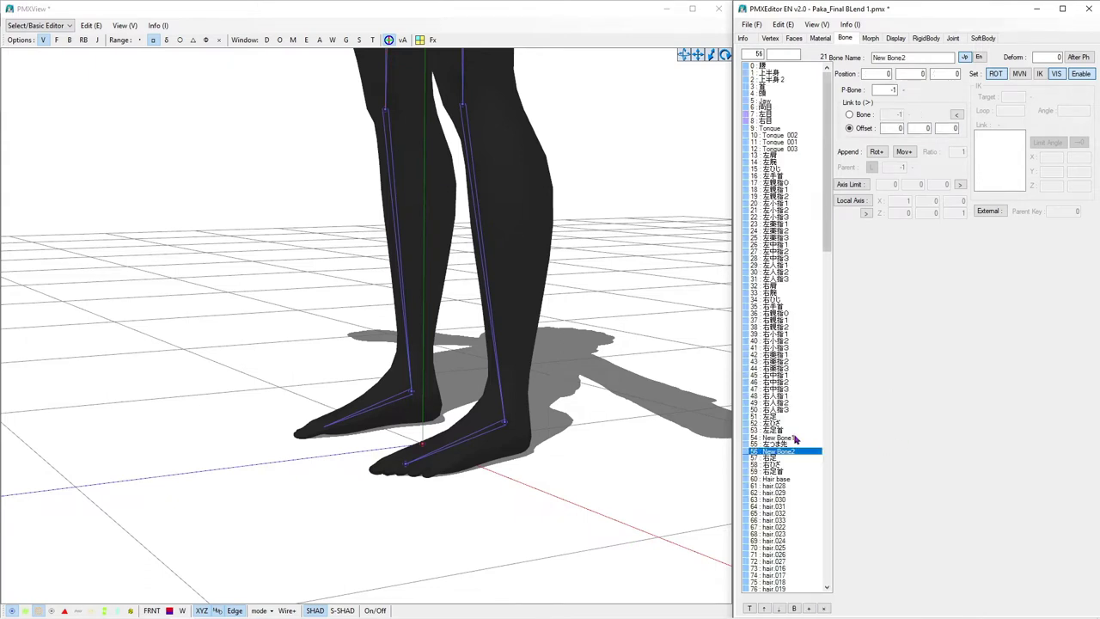
Step: Inspect the new bone before 左つま先 and bring up the 左足首 bone's properties as reference for it
click(794, 438)
middle_drag(535, 454, 533, 448)
right_drag(529, 441, 525, 447)
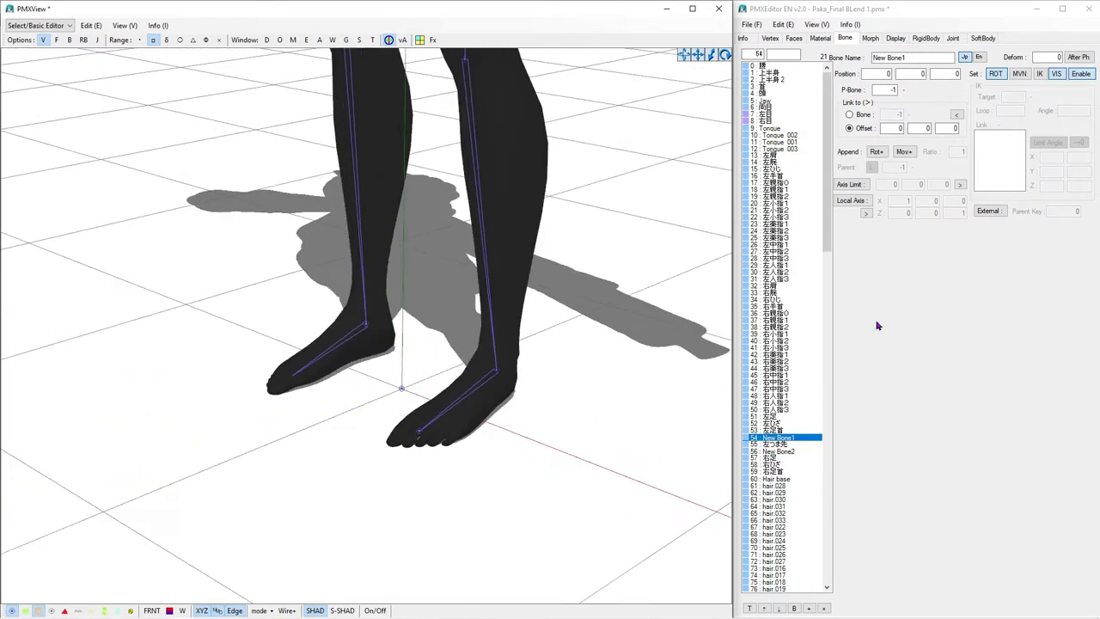
click(776, 430)
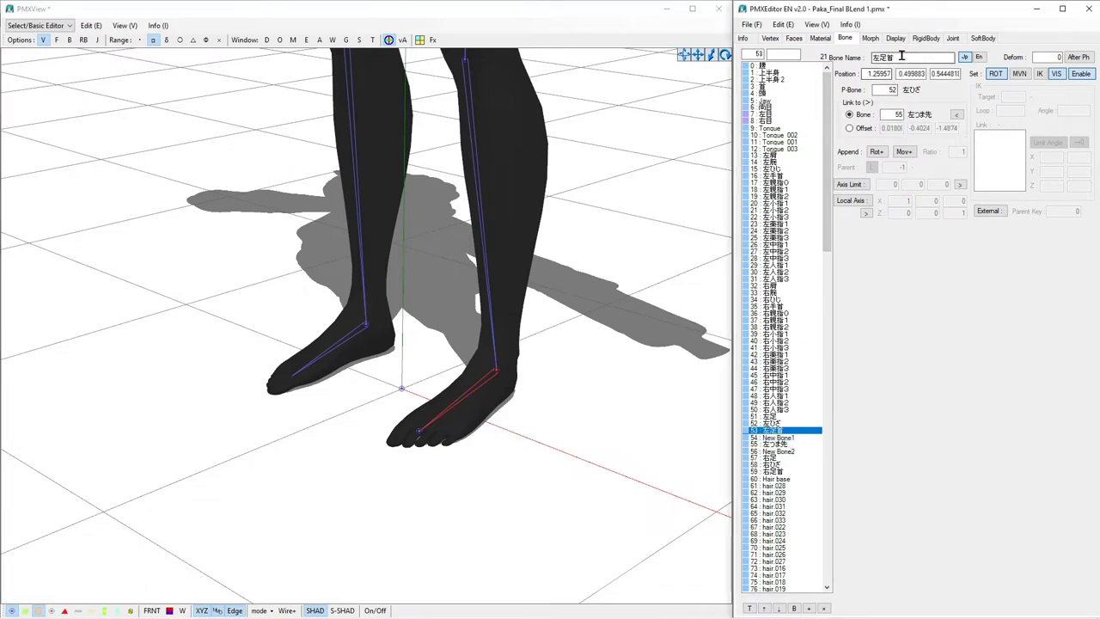